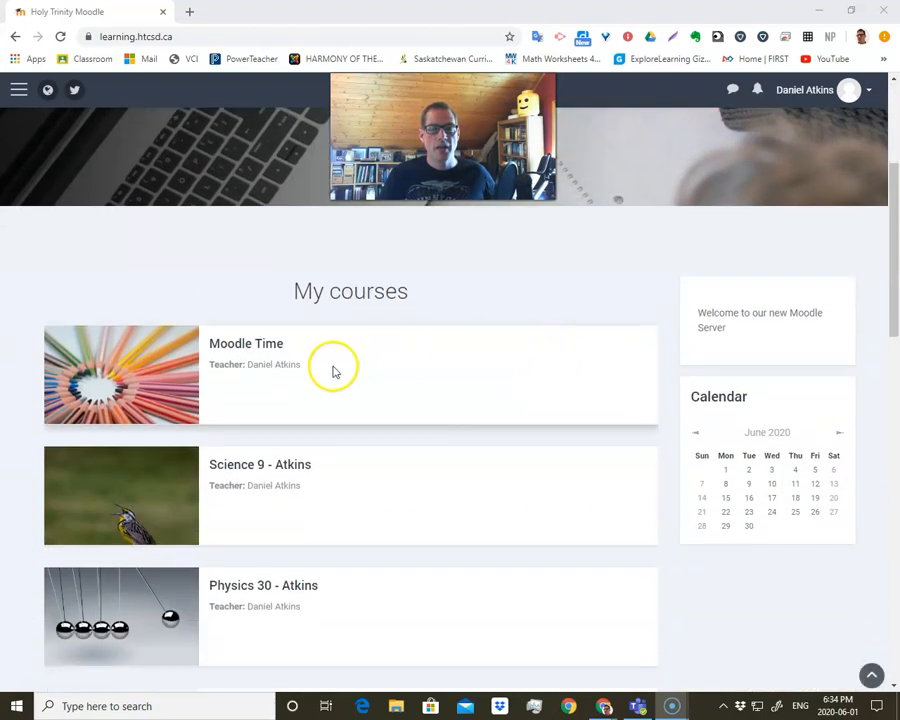
# Open the Moodle Time course and look through its default topic list.
pyautogui.click(245, 346)
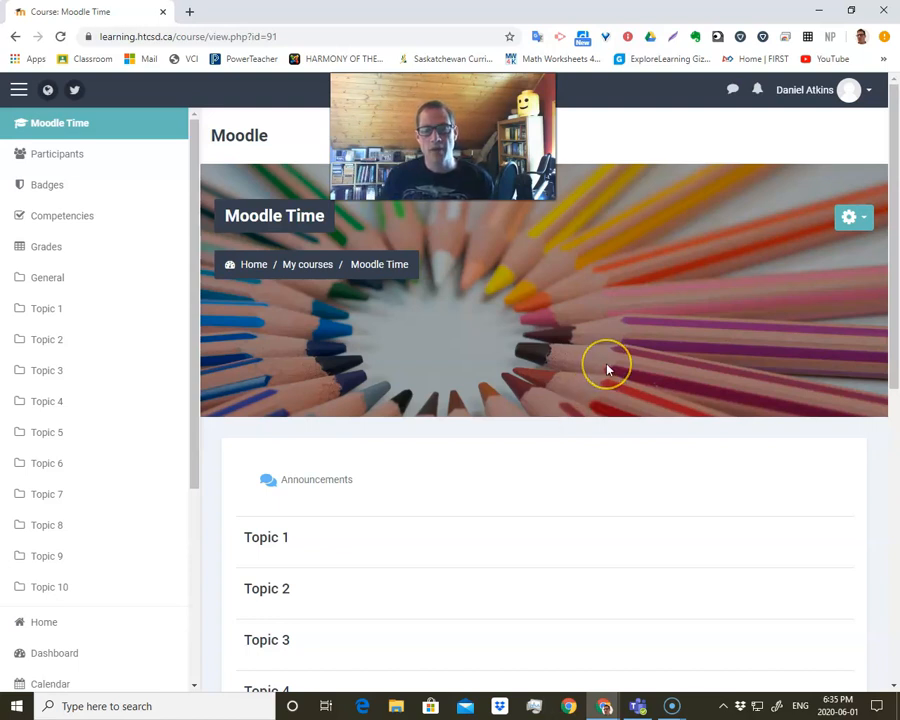
pyautogui.click(542, 364)
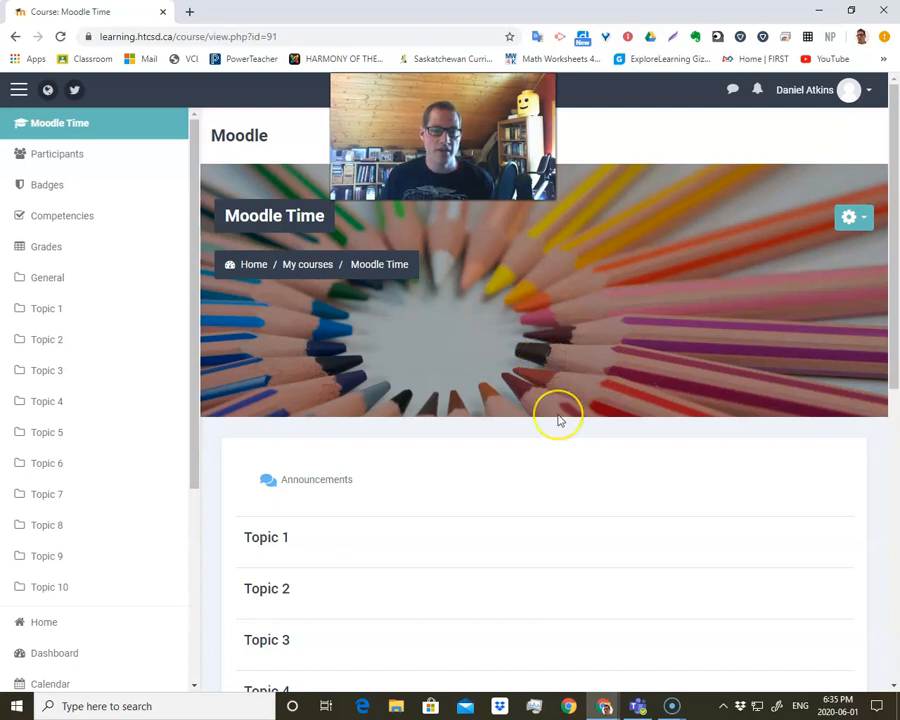
pyautogui.scroll(-4, 558, 420)
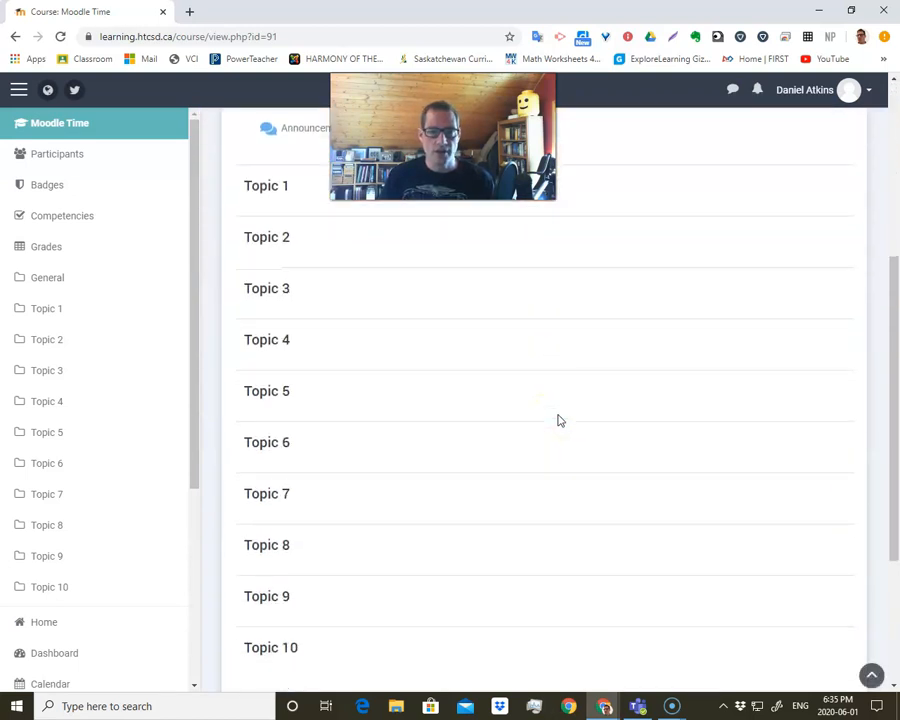
pyautogui.scroll(3, 558, 420)
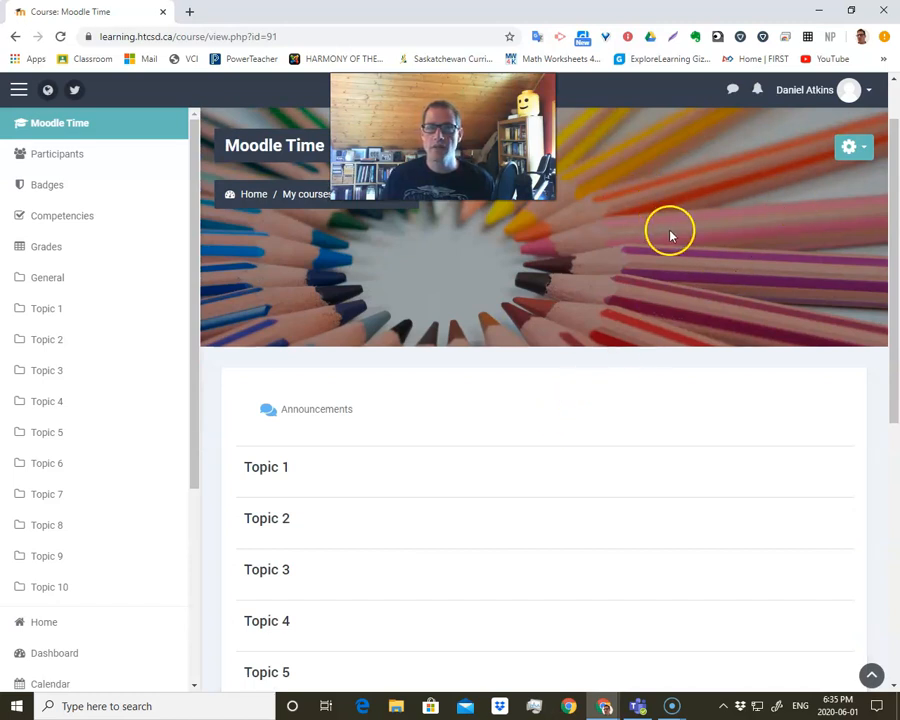
pyautogui.scroll(1, 668, 235)
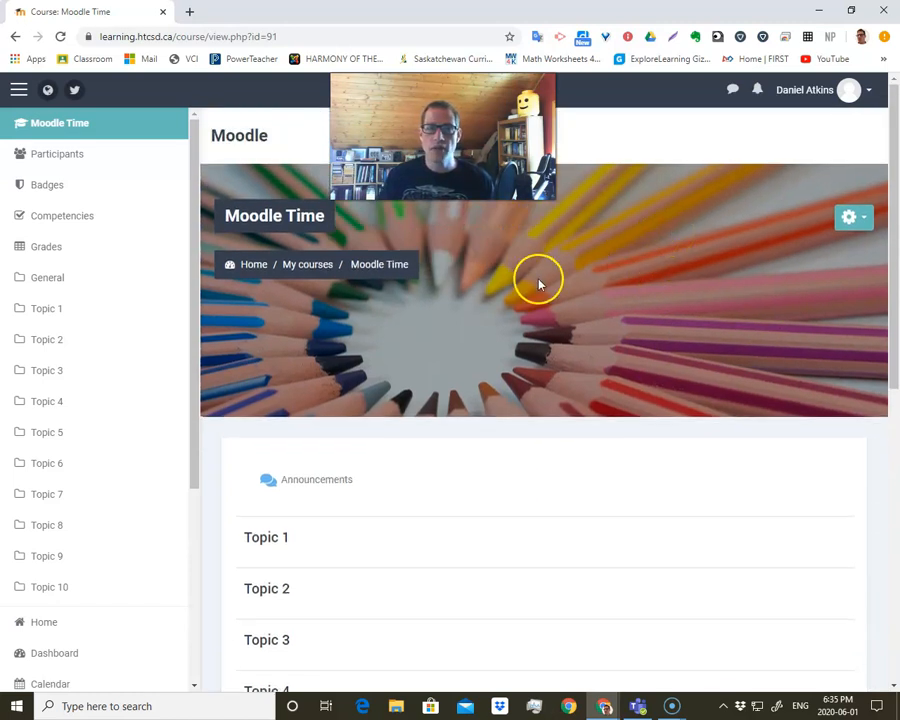
# Open the Science 9 course and examine how its sections and activities are laid out.
pyautogui.scroll(-3, 100, 365)
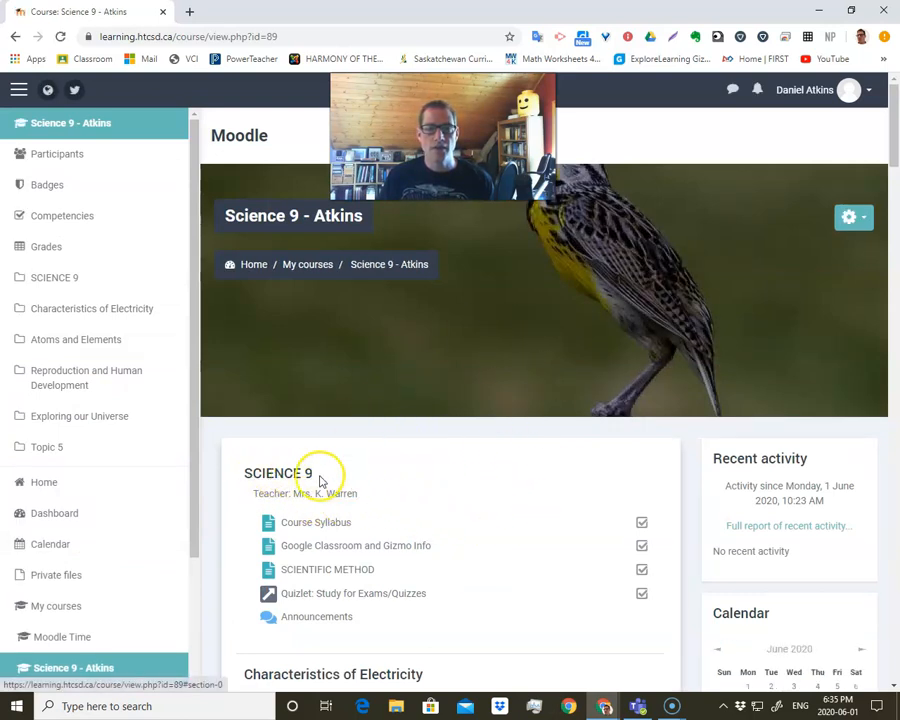
pyautogui.scroll(-2, 284, 481)
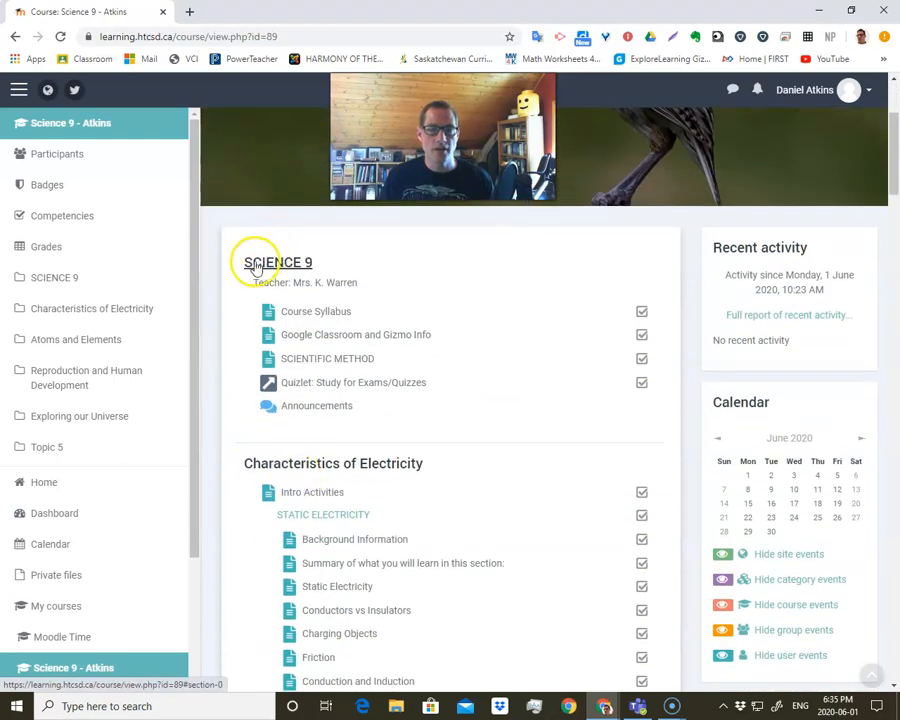
pyautogui.scroll(-1, 313, 455)
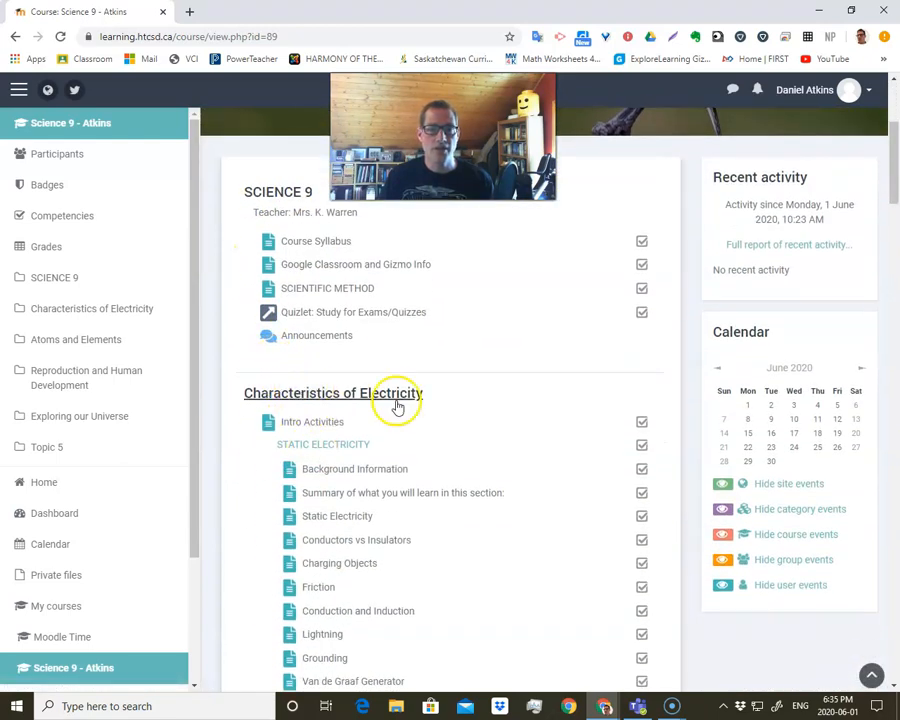
pyautogui.scroll(-3, 372, 403)
pyautogui.scroll(5, 374, 400)
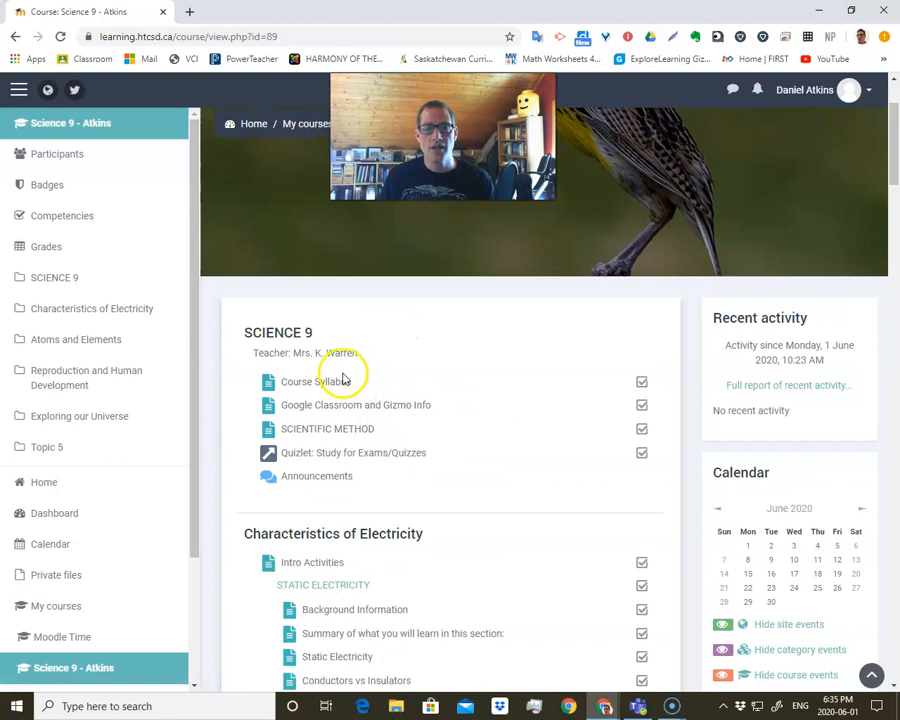
pyautogui.scroll(-2, 324, 472)
pyautogui.scroll(4, 400, 480)
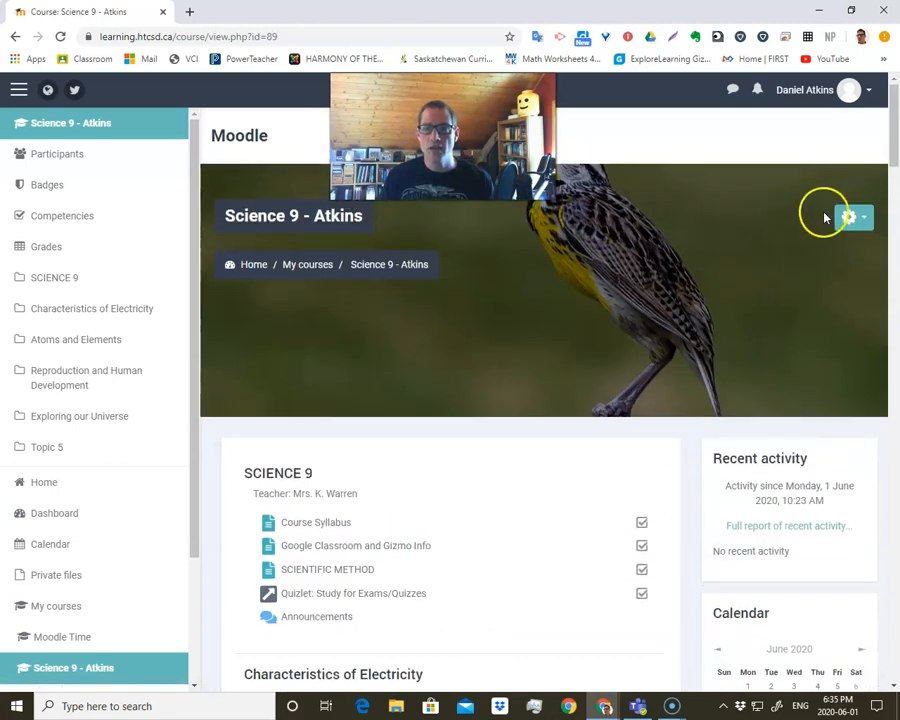
# Open the Science 9 course settings and examine the available options for the course format.
pyautogui.click(848, 219)
pyautogui.click(804, 252)
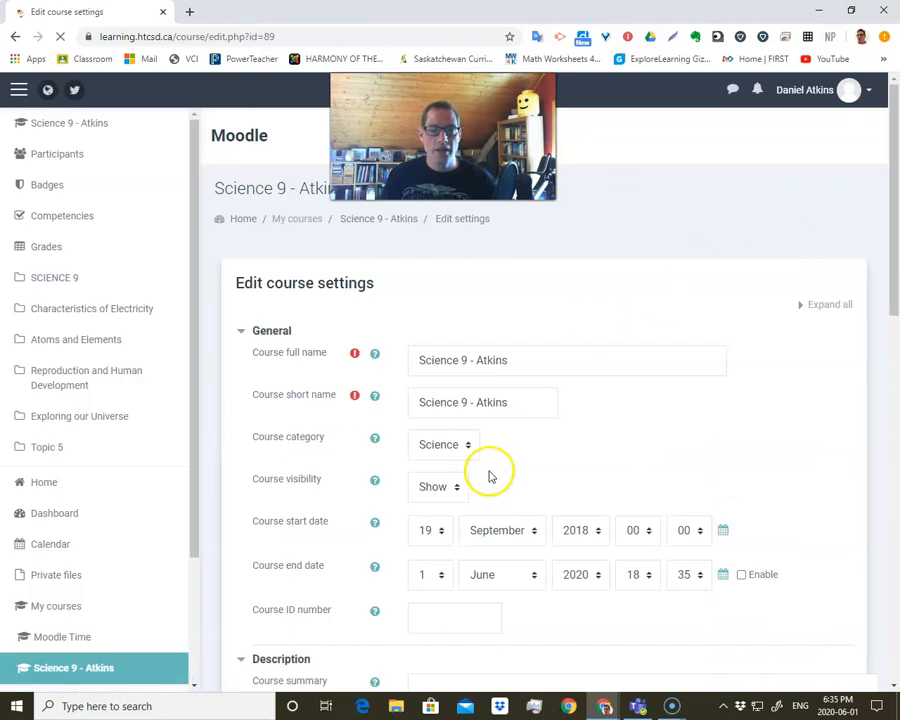
pyautogui.scroll(-1, 488, 474)
pyautogui.scroll(-10, 490, 476)
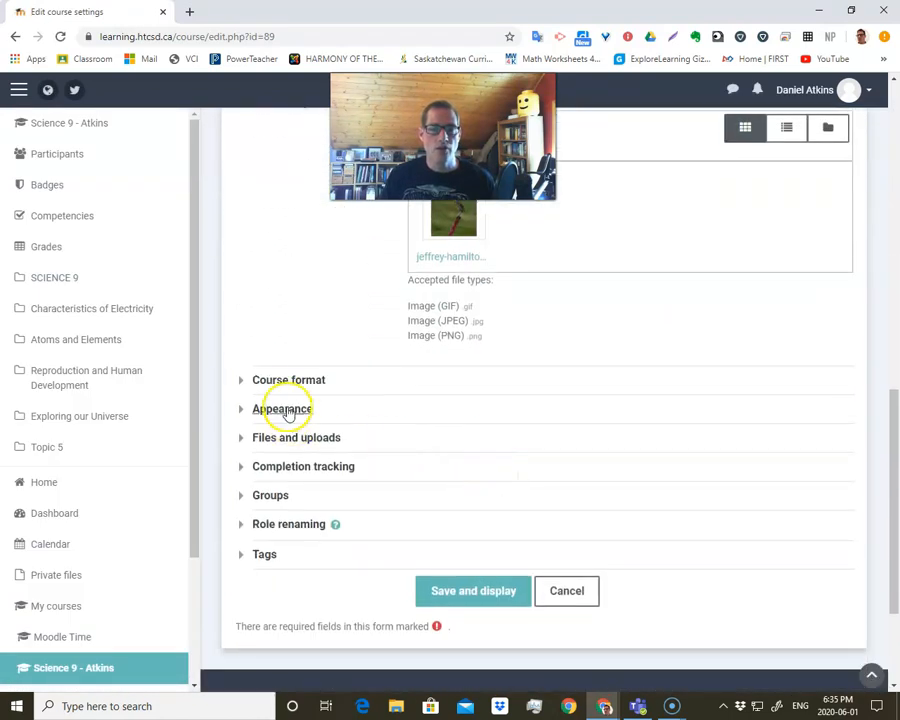
pyautogui.click(292, 380)
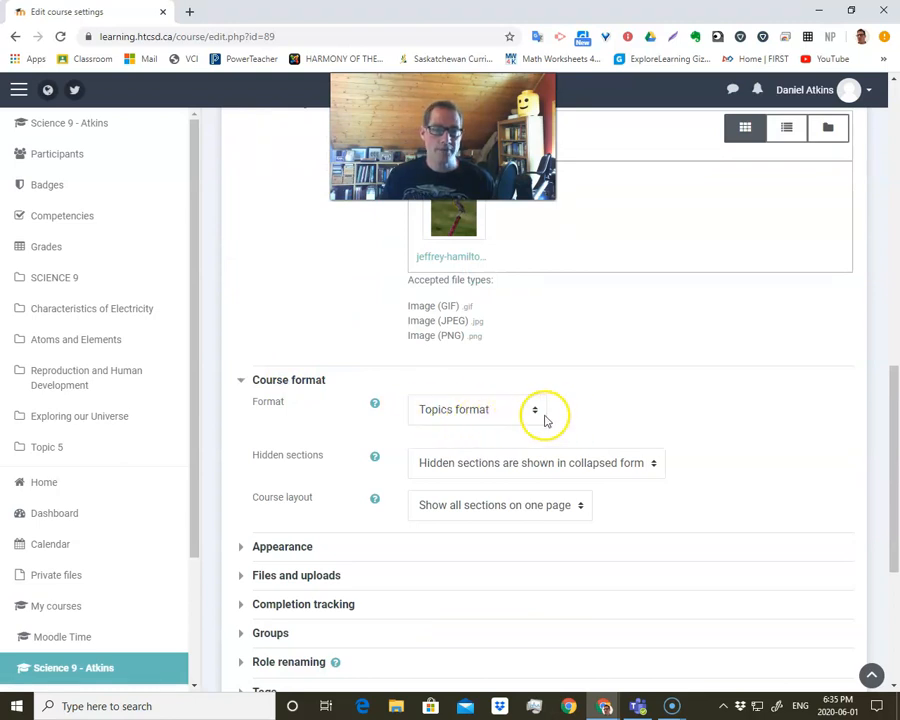
pyautogui.click(495, 412)
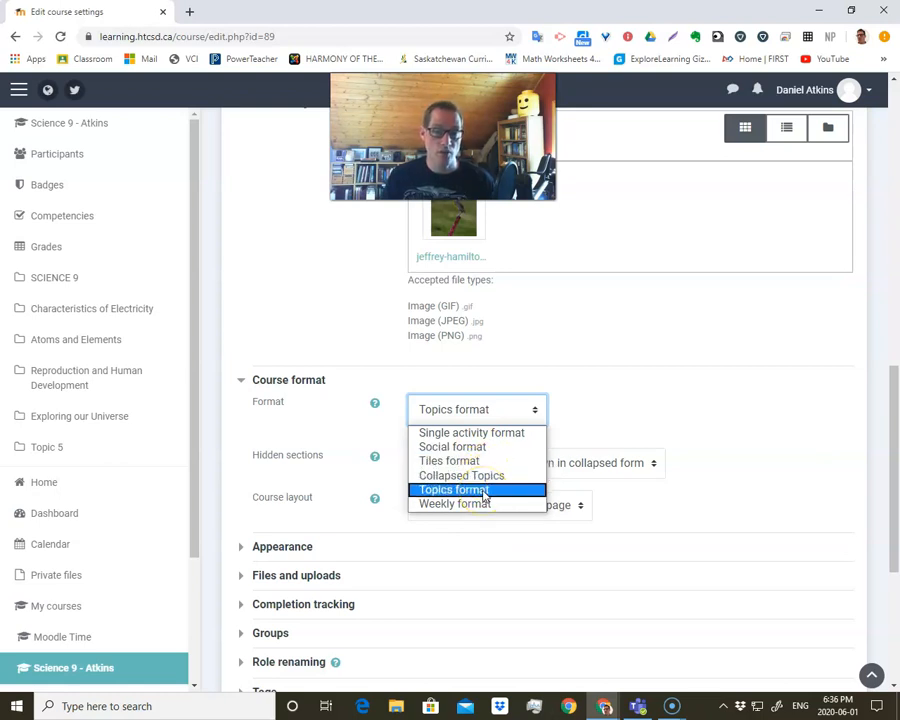
pyautogui.click(488, 477)
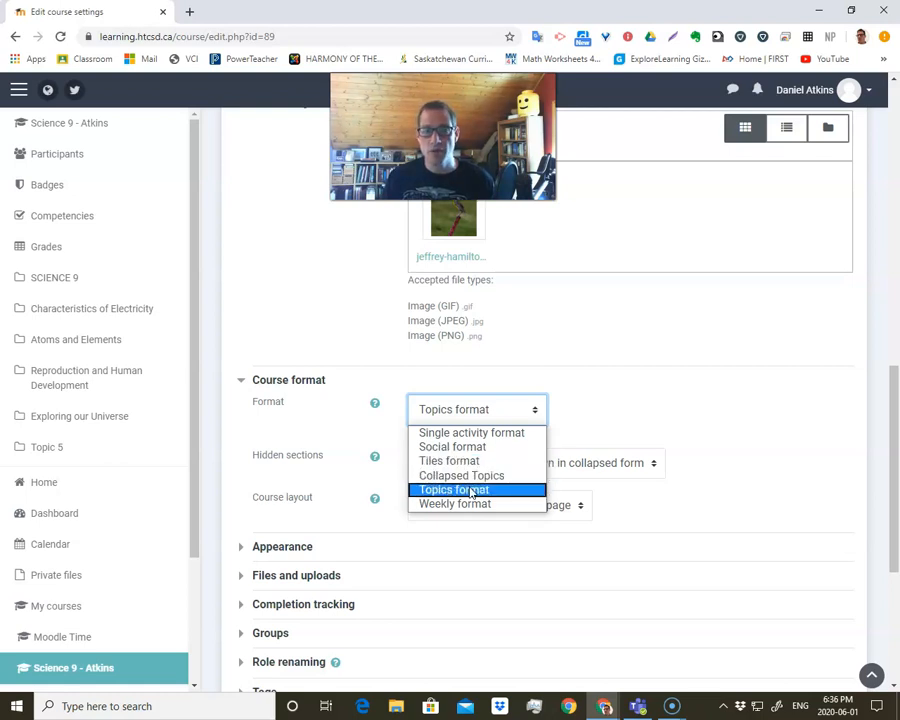
pyautogui.click(597, 388)
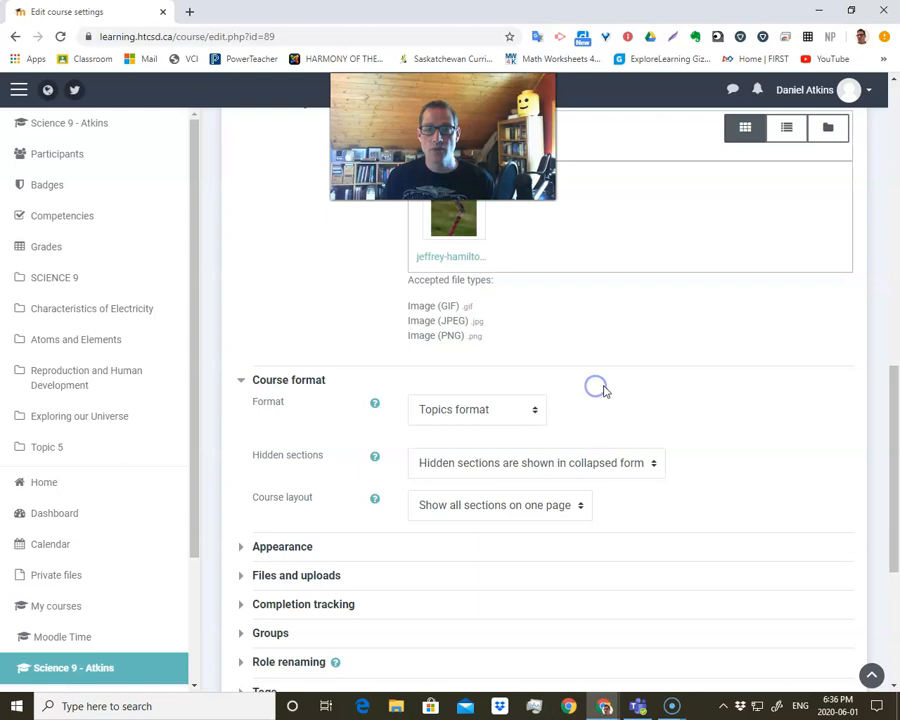
# Return to the Science 9 course page without saving and review the long list of activities in its sections.
pyautogui.scroll(8, 634, 439)
pyautogui.scroll(5, 634, 439)
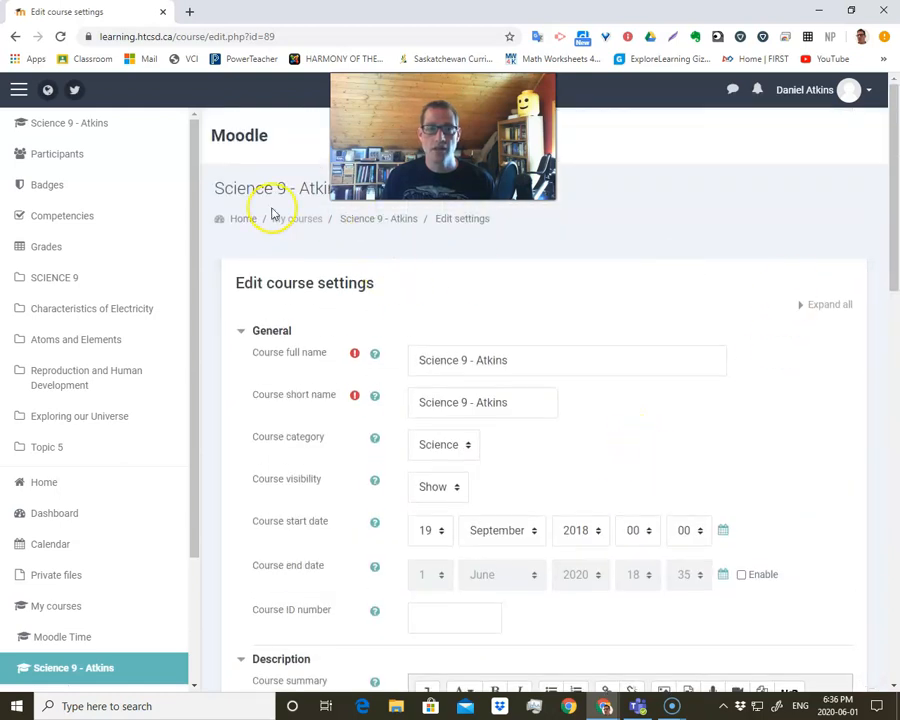
pyautogui.click(343, 230)
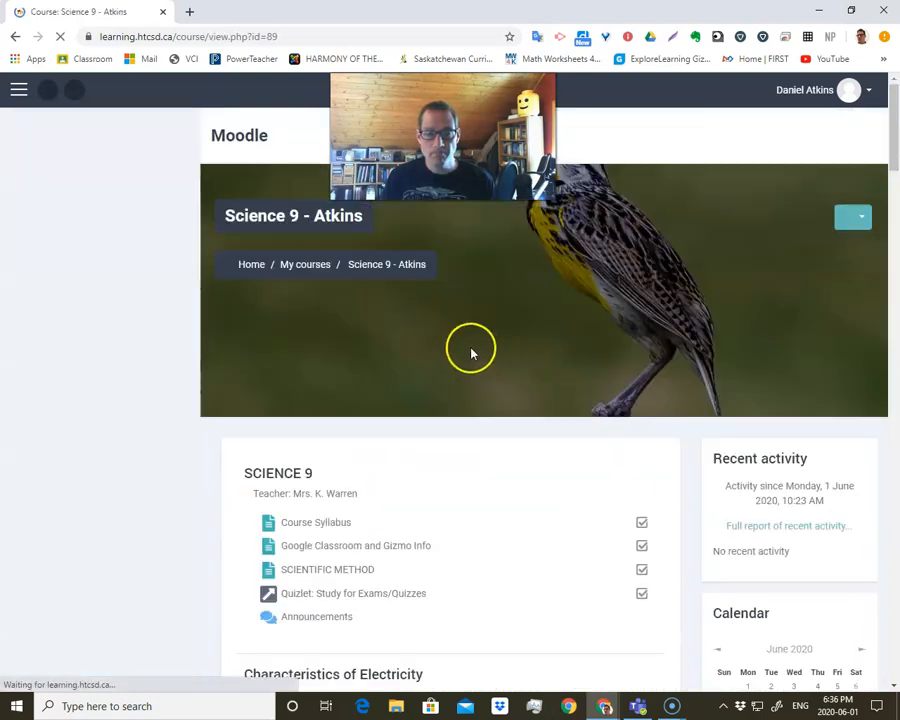
pyautogui.scroll(-2, 460, 383)
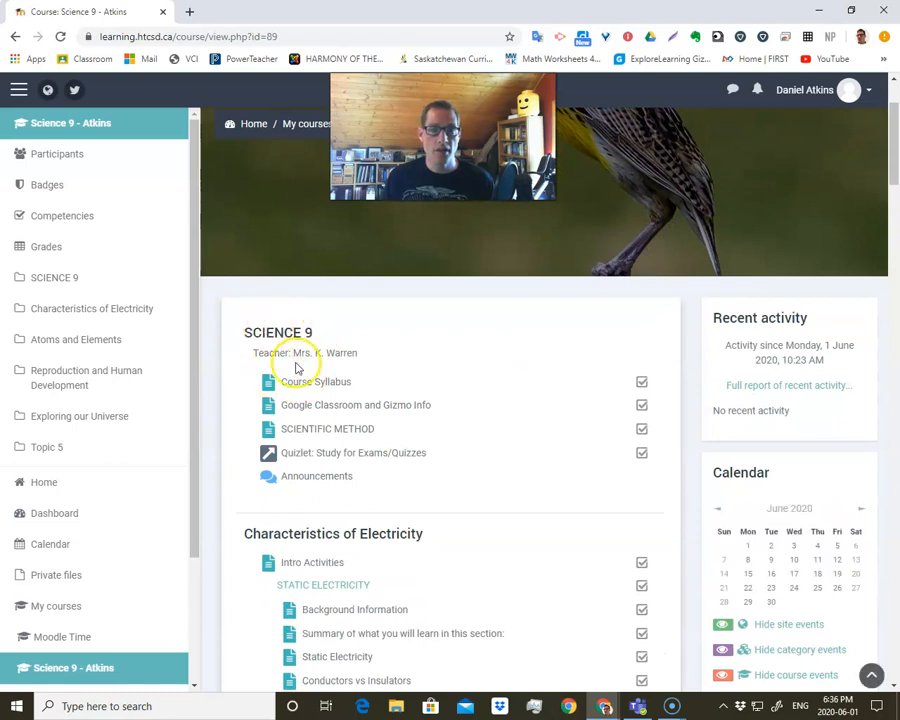
pyautogui.scroll(-1, 328, 450)
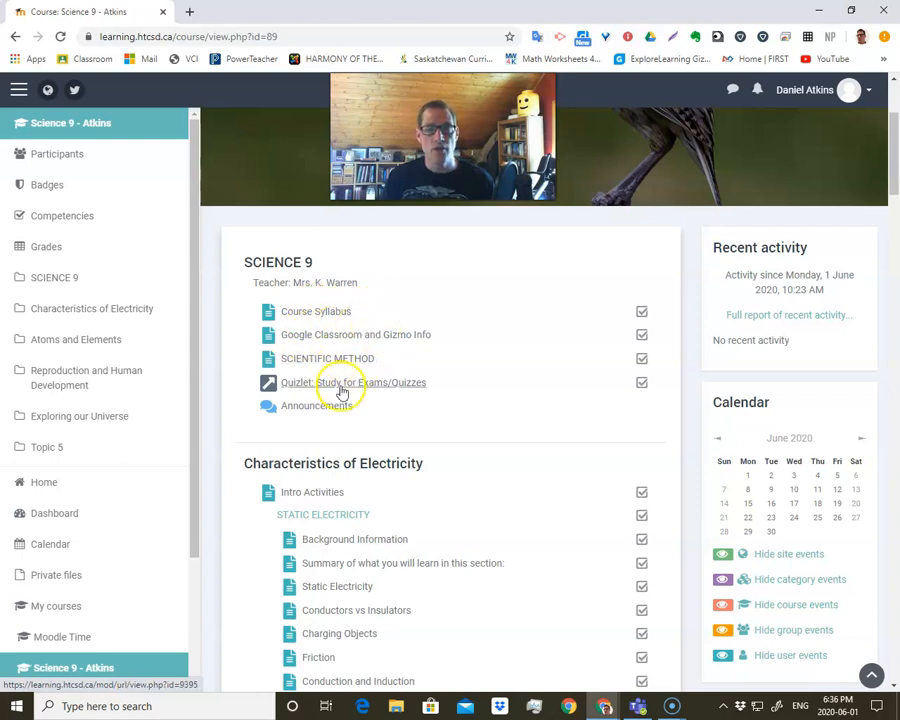
pyautogui.scroll(-3, 342, 392)
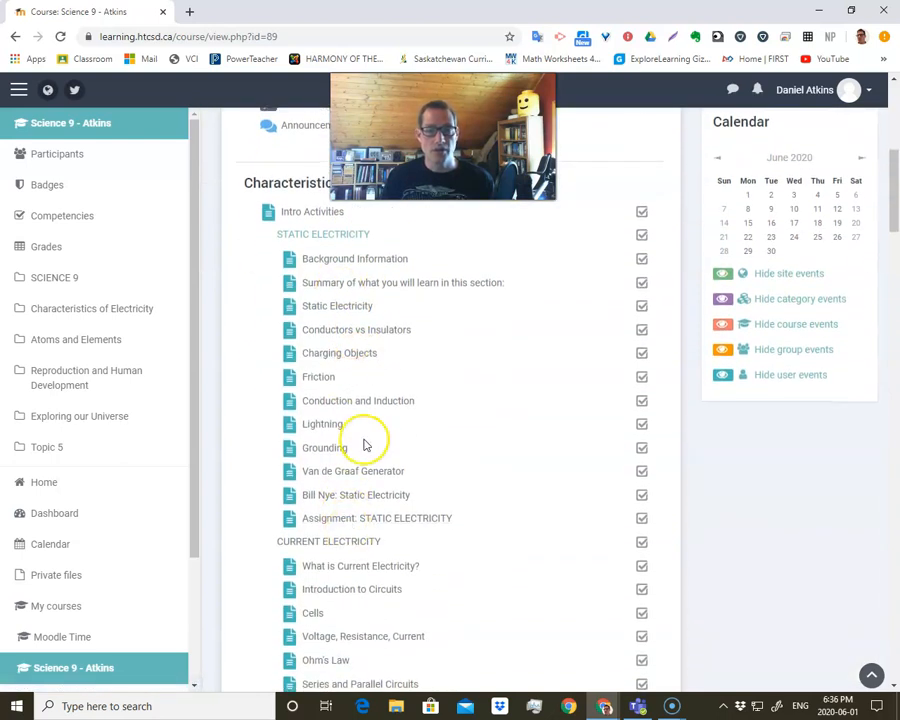
pyautogui.scroll(5, 600, 382)
pyautogui.scroll(-2, 603, 382)
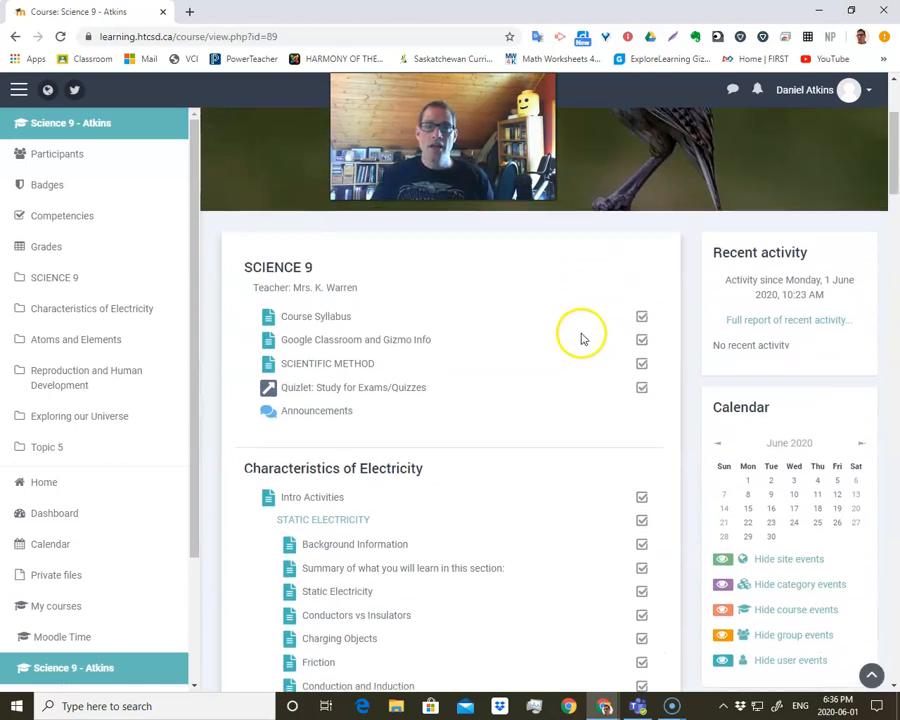
# Reopen the Science 9 course settings and set the course format to Collapsed Topics.
pyautogui.scroll(2, 581, 338)
pyautogui.click(852, 217)
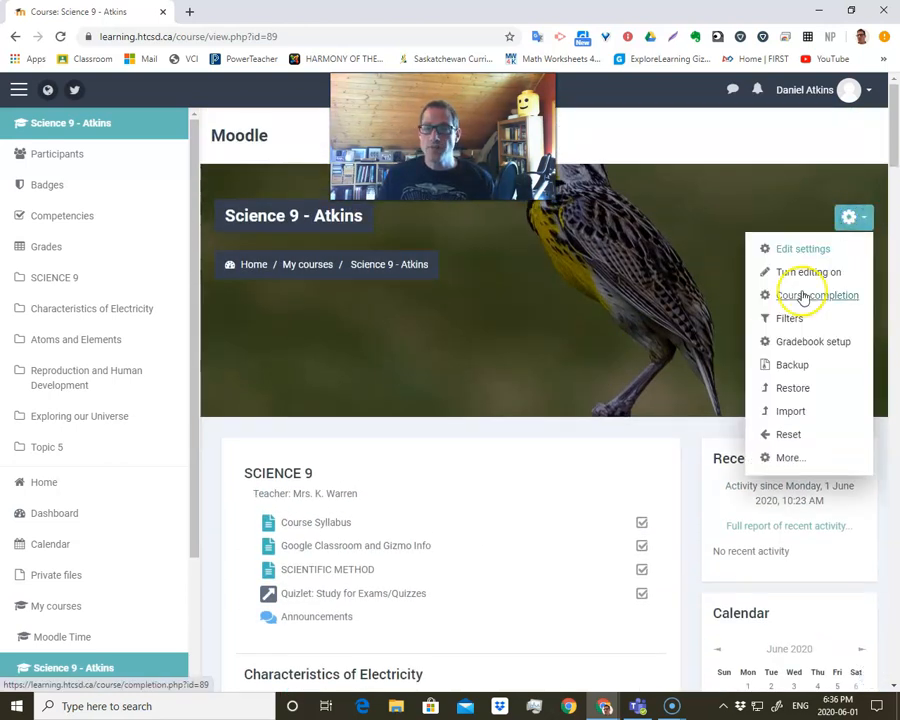
pyautogui.click(803, 248)
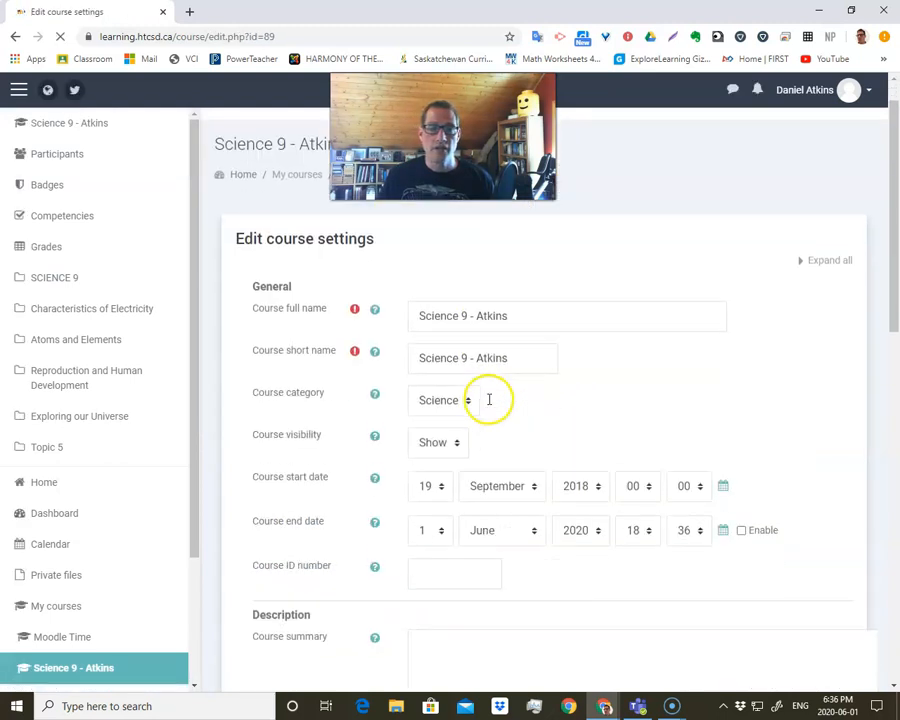
pyautogui.scroll(-10, 486, 396)
pyautogui.scroll(-1, 490, 403)
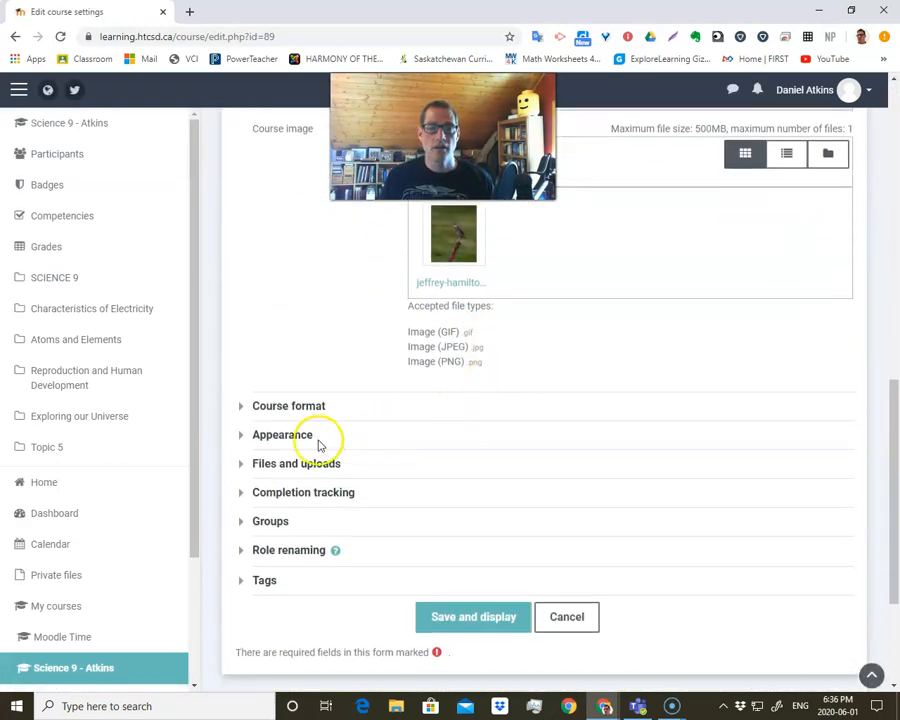
pyautogui.click(285, 407)
pyautogui.click(445, 440)
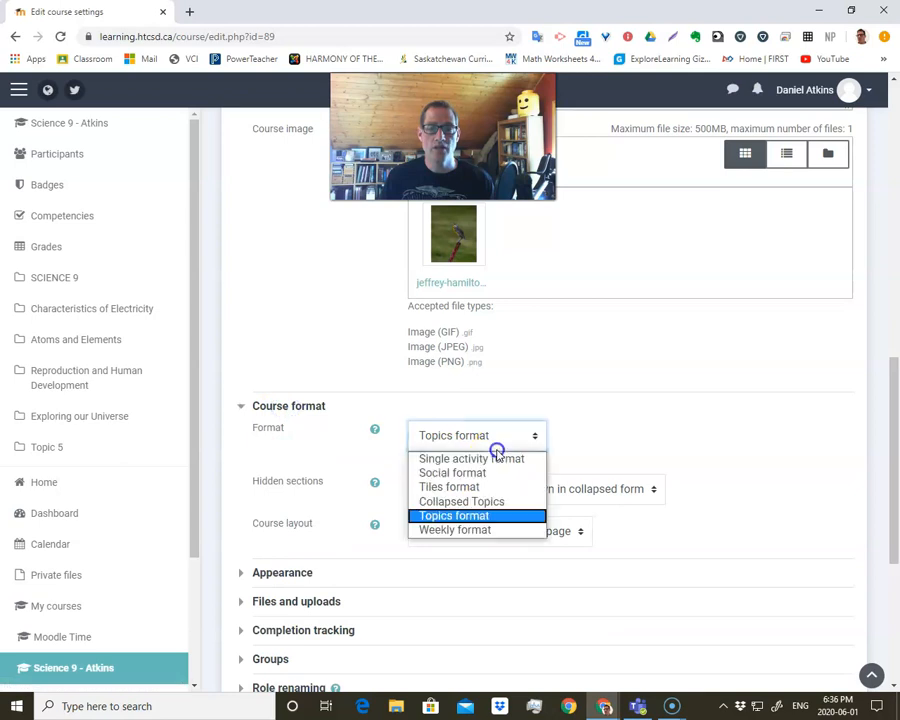
pyautogui.click(477, 502)
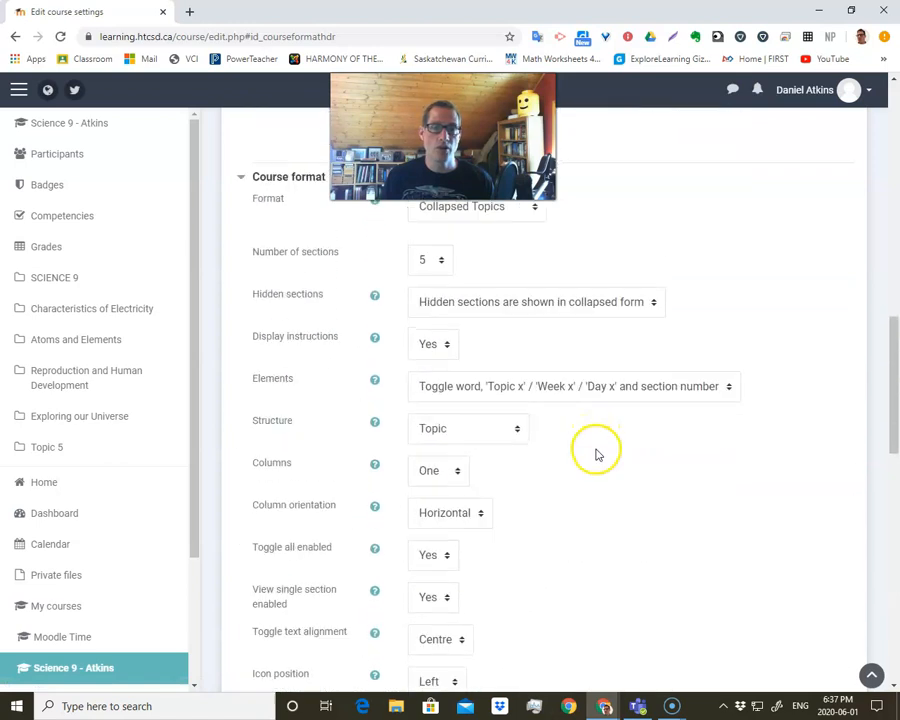
# Review the Collapsed Topics layout and toggle options, keep them as they are, and save the course settings.
pyautogui.scroll(-5, 416, 530)
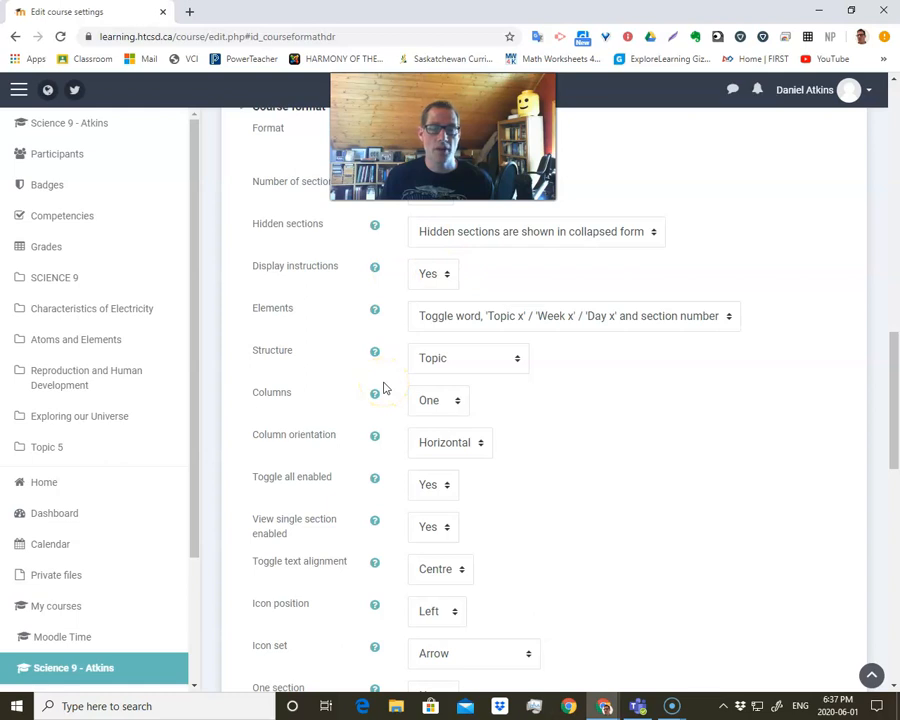
pyautogui.scroll(-7, 383, 388)
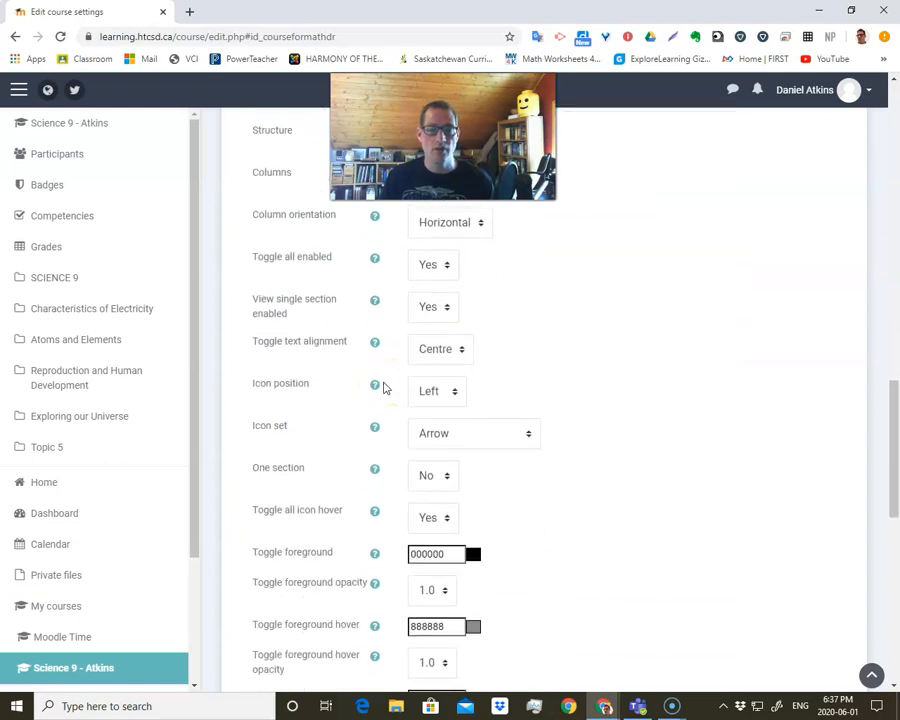
pyautogui.scroll(-2, 470, 470)
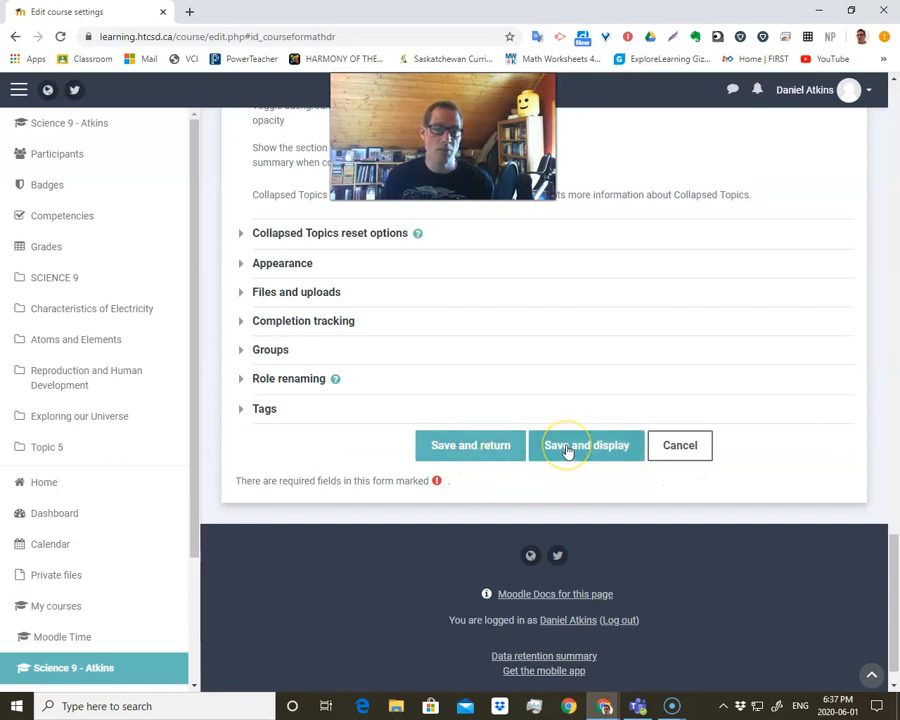
pyautogui.click(478, 444)
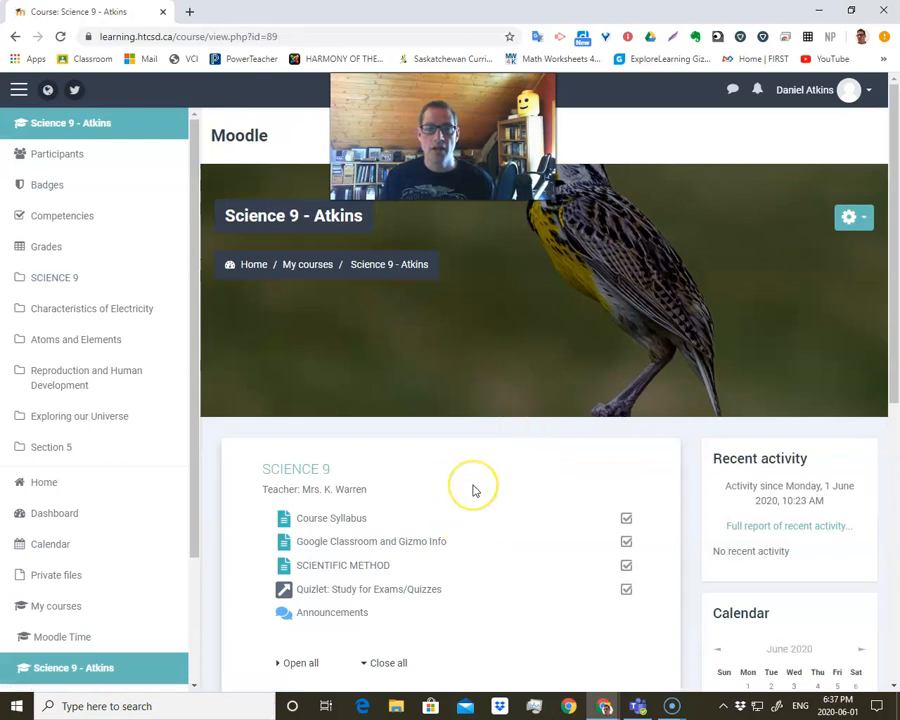
# Check the collapsed section layout on the course page by expanding and collapsing Characteristics of Electricity.
pyautogui.scroll(-5, 474, 488)
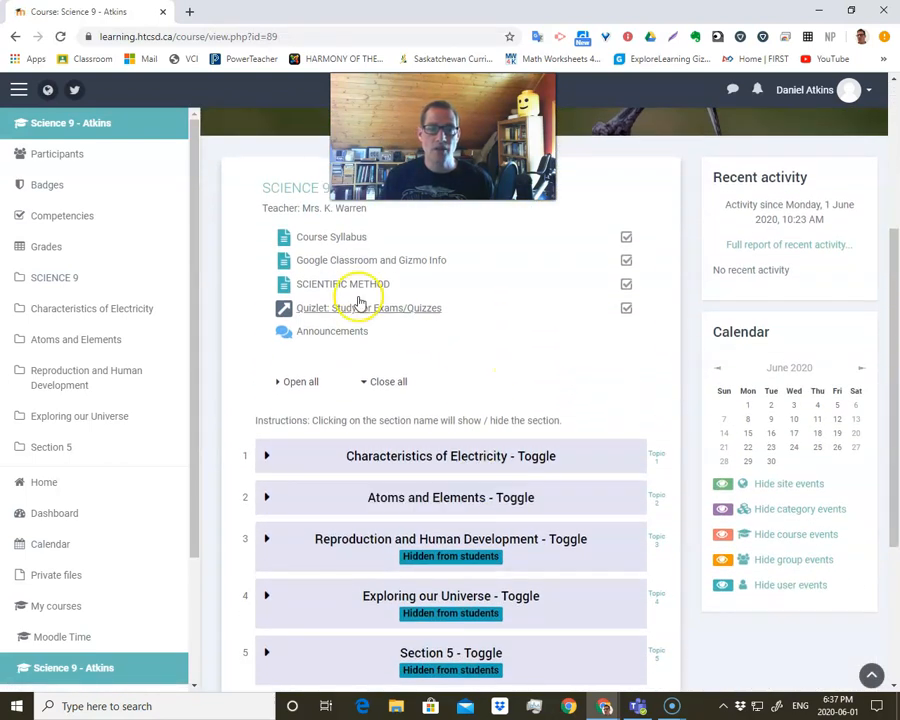
pyautogui.scroll(-1, 390, 392)
pyautogui.scroll(1, 456, 407)
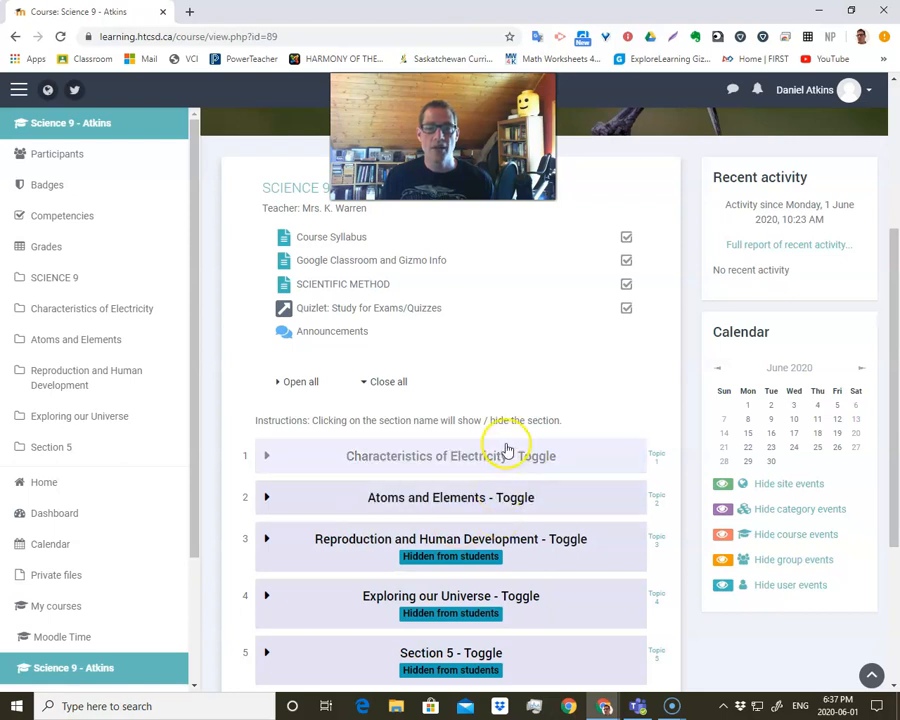
pyautogui.click(267, 458)
pyautogui.scroll(-4, 286, 458)
pyautogui.scroll(-3, 358, 428)
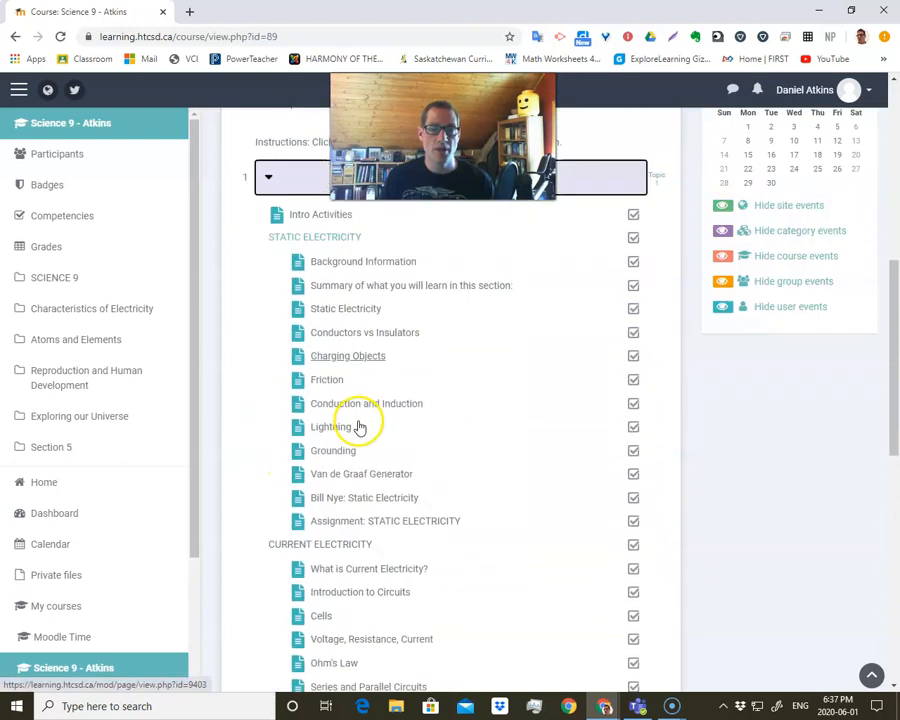
pyautogui.scroll(5, 330, 415)
pyautogui.click(270, 382)
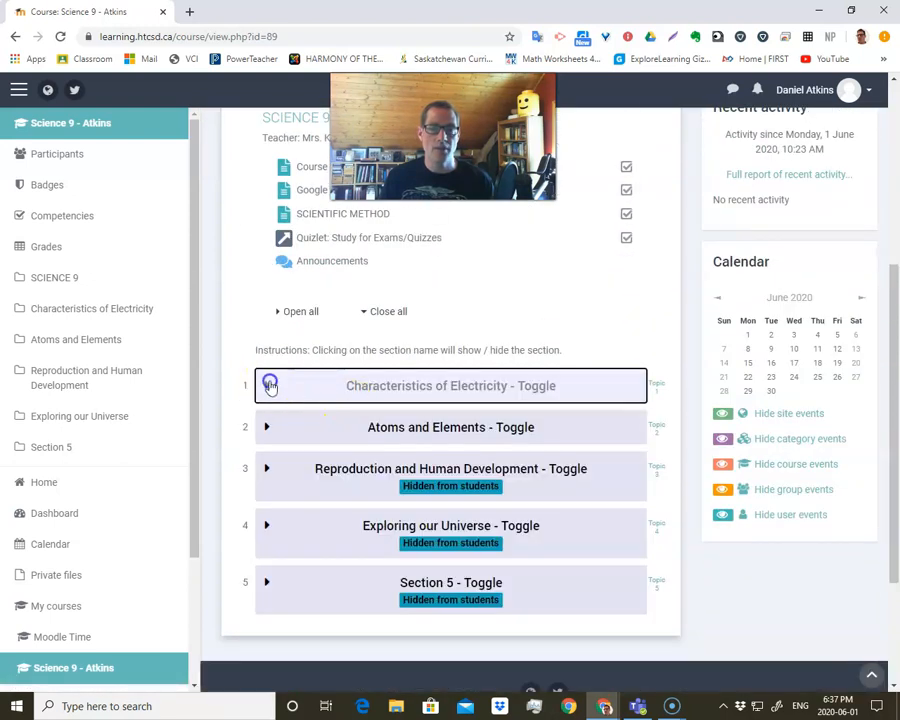
# Toggle the Characteristics of Electricity section once more and leave it expanded to view its activities.
pyautogui.click(270, 385)
pyautogui.click(262, 382)
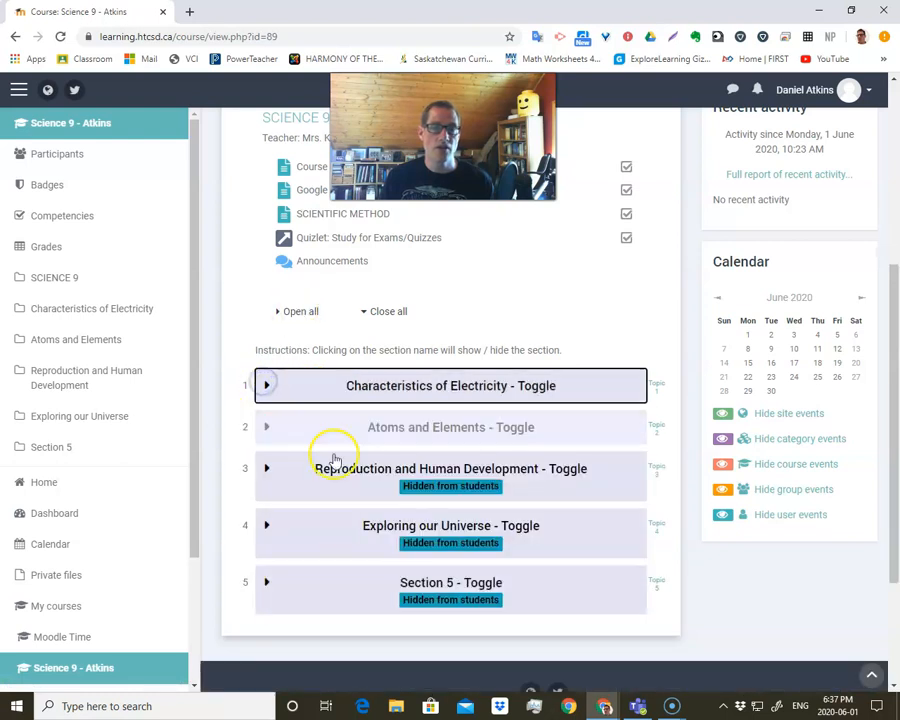
pyautogui.click(267, 388)
pyautogui.scroll(3, 420, 475)
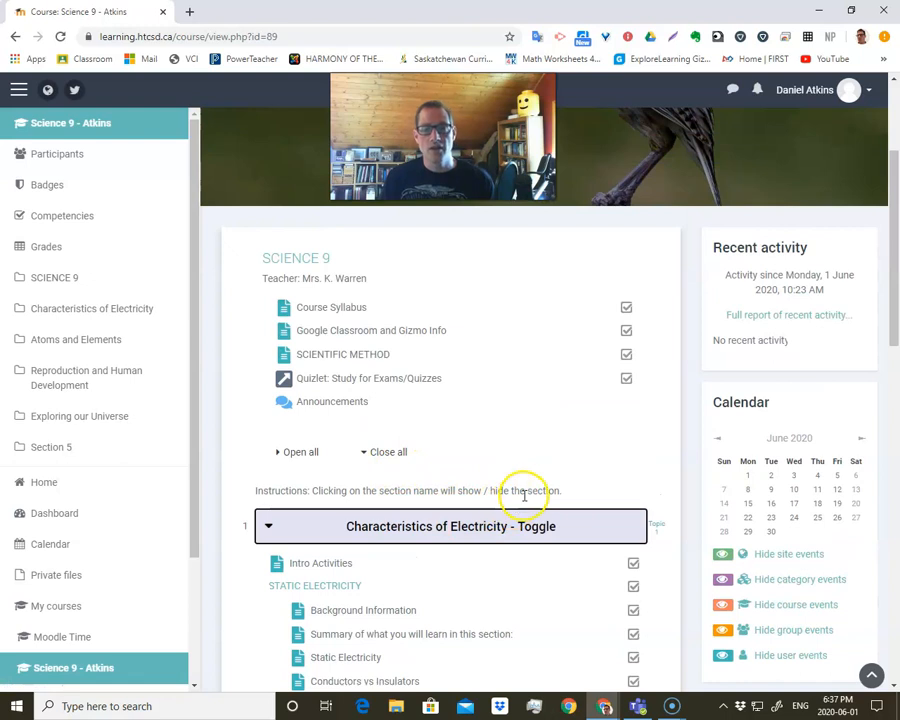
pyautogui.scroll(3, 682, 336)
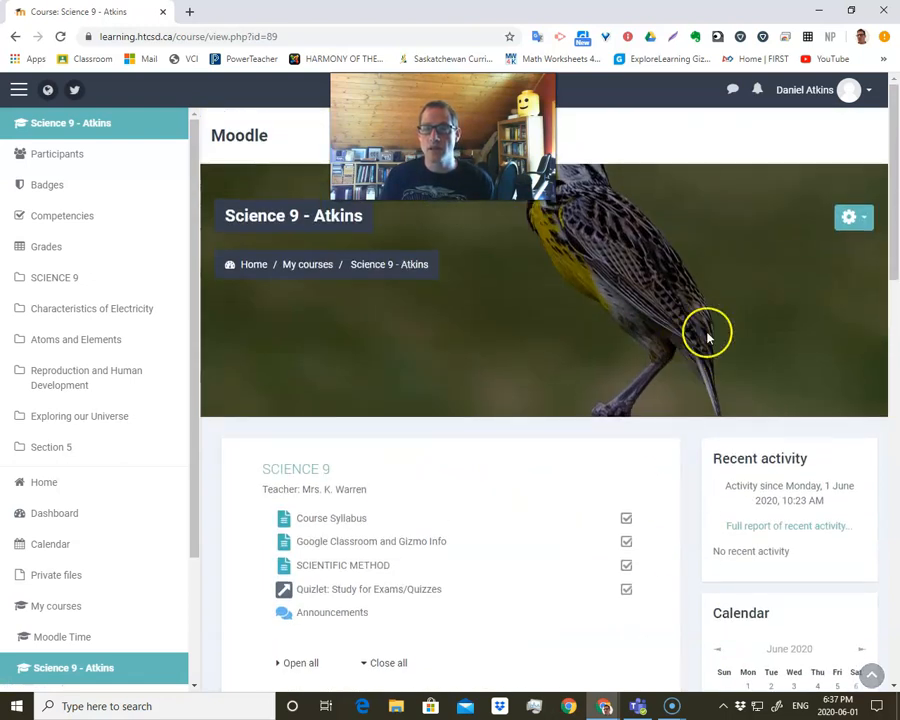
pyautogui.click(862, 224)
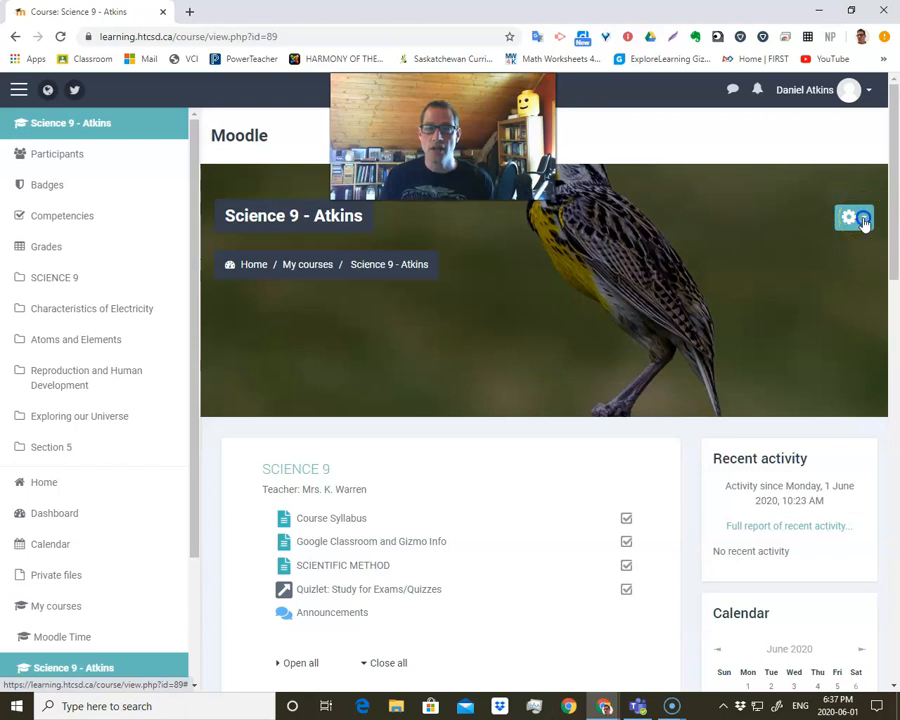
pyautogui.click(863, 222)
pyautogui.click(649, 377)
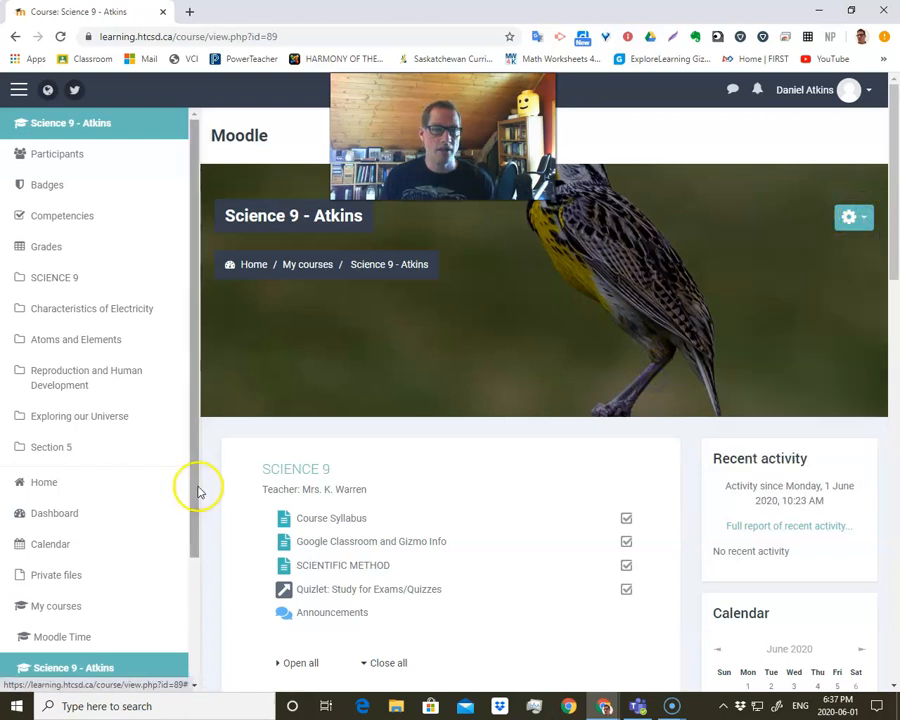
# Open the Physics 30 course, decline the data preference request, and hide the navigation drawer.
pyautogui.scroll(-3, 68, 484)
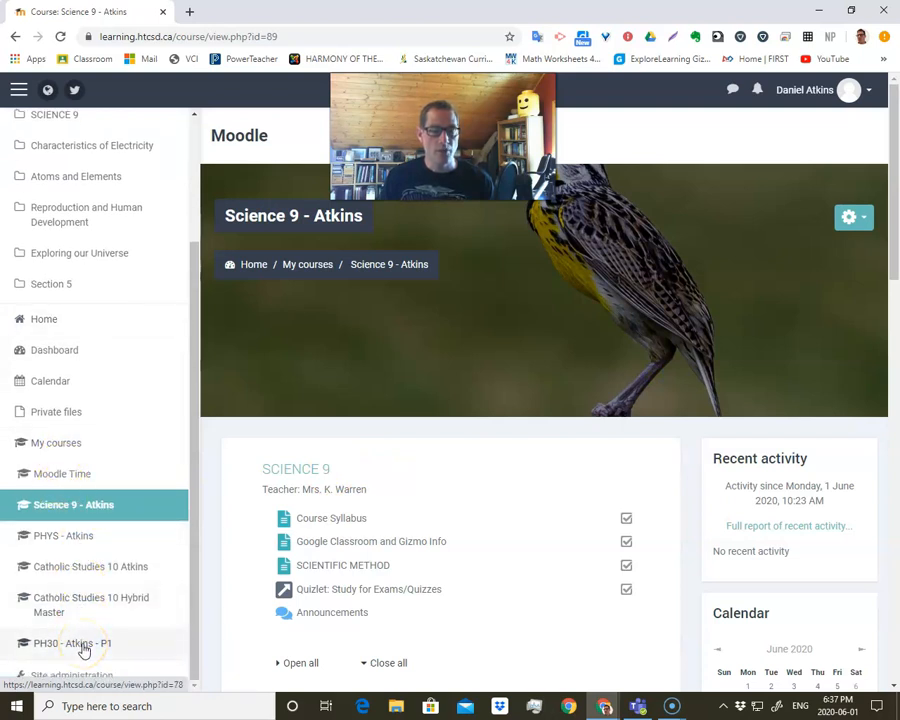
pyautogui.click(82, 539)
pyautogui.scroll(-5, 201, 502)
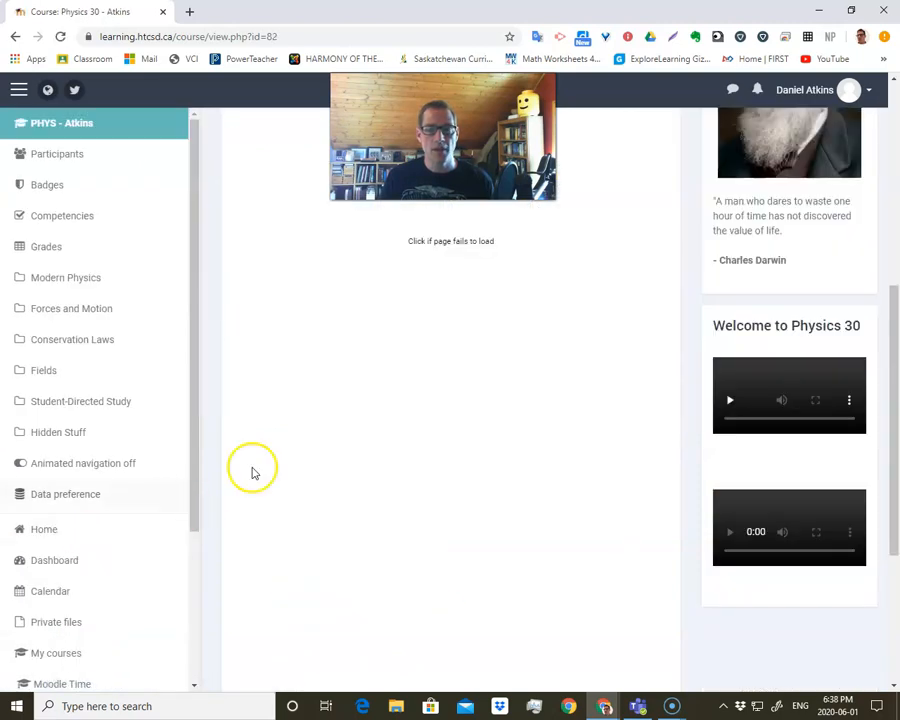
pyautogui.scroll(5, 496, 420)
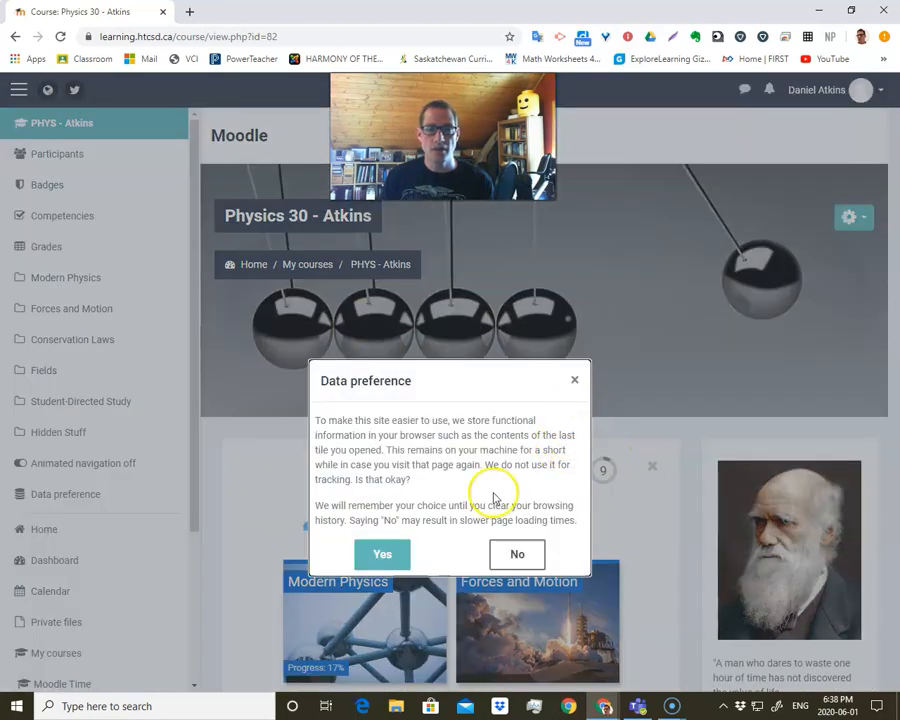
pyautogui.click(517, 552)
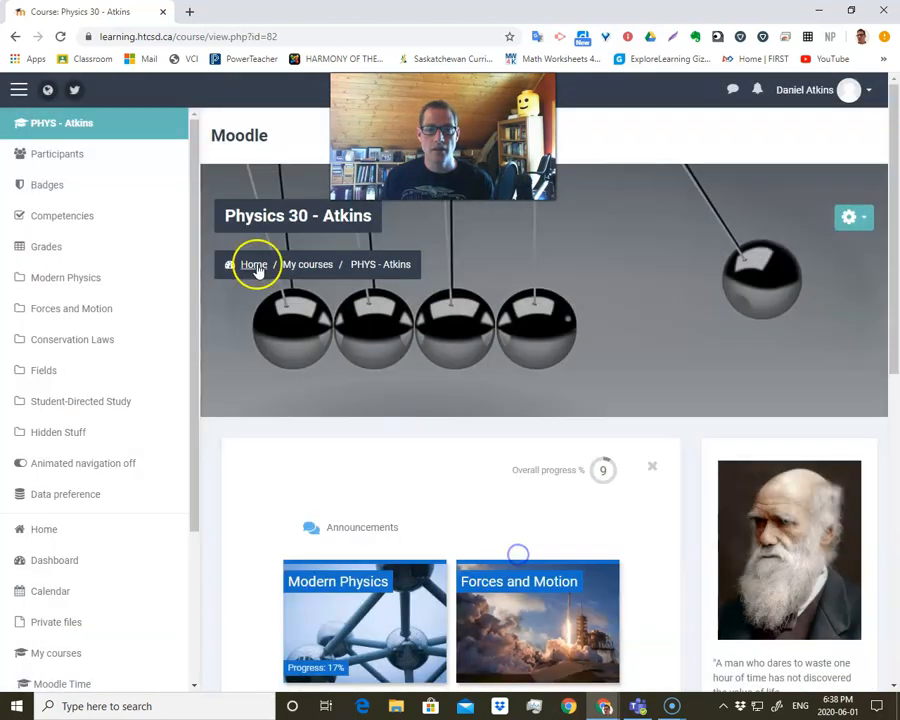
pyautogui.click(16, 91)
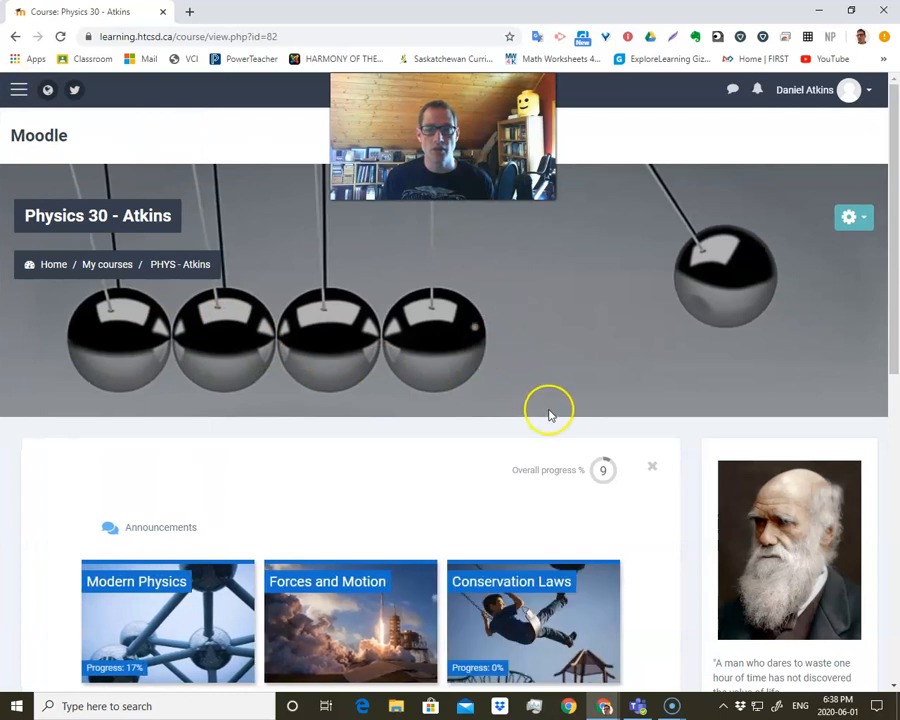
# Look over the Physics 30 course tiles, then expand Modern Physics, review its activity sub tiles, and collapse it.
pyautogui.scroll(-3, 598, 335)
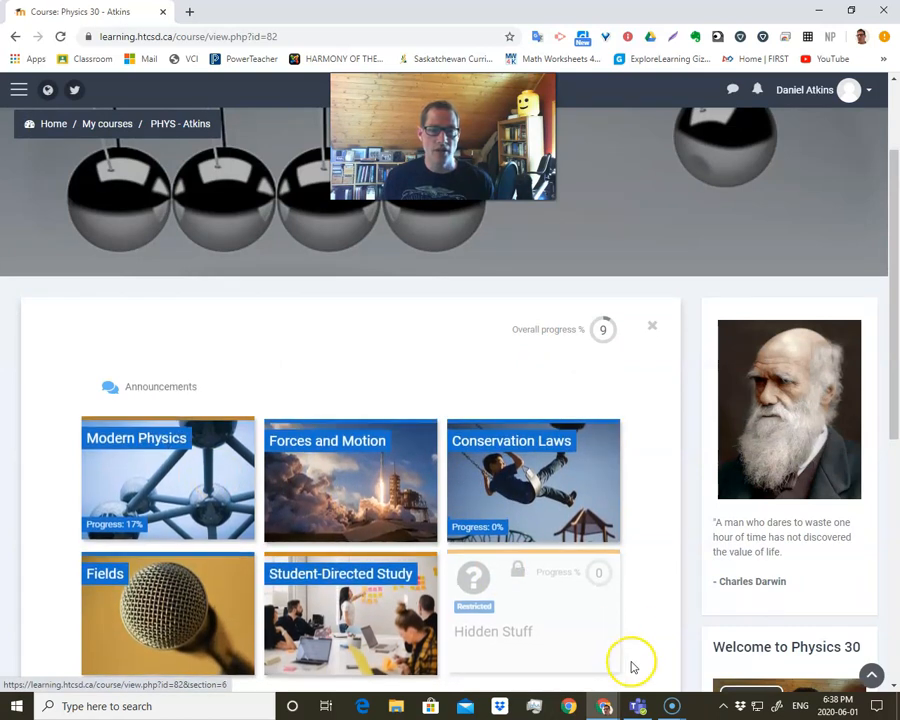
pyautogui.moveTo(553, 523)
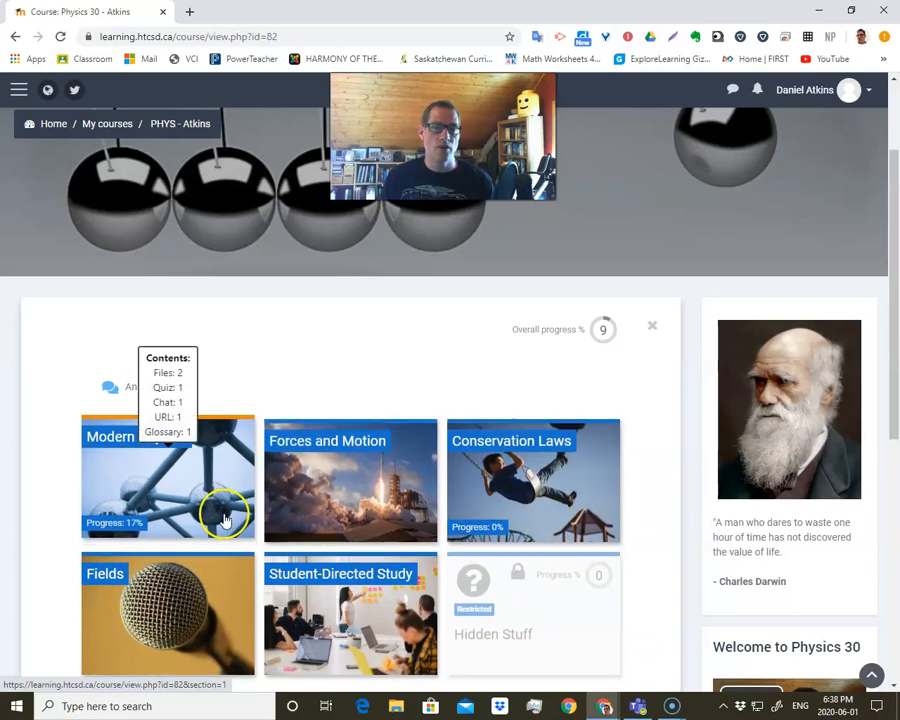
pyautogui.scroll(-1, 250, 470)
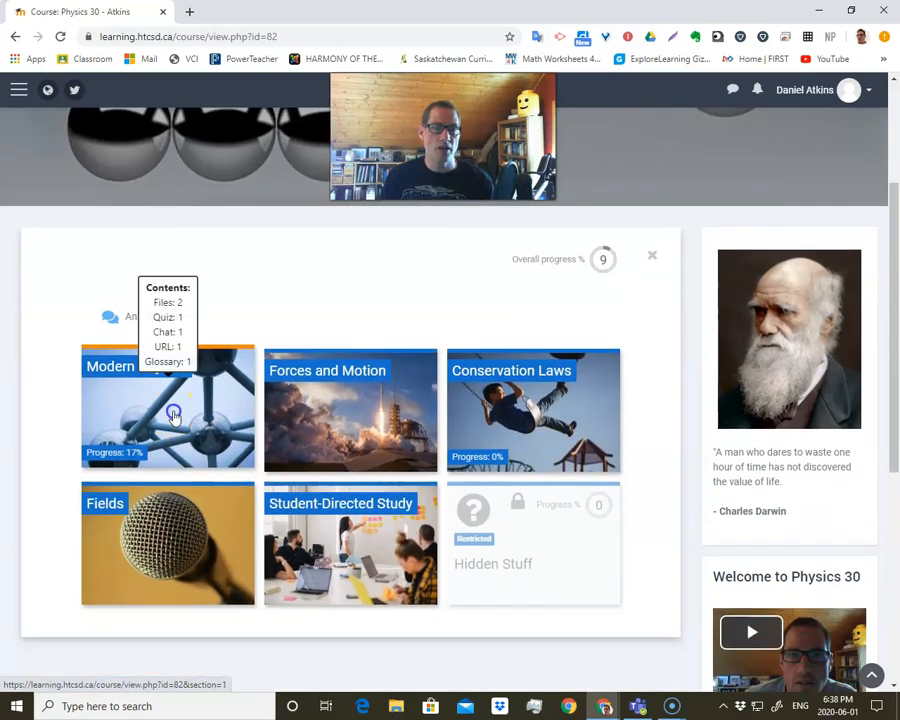
pyautogui.click(173, 414)
pyautogui.scroll(-6, 190, 414)
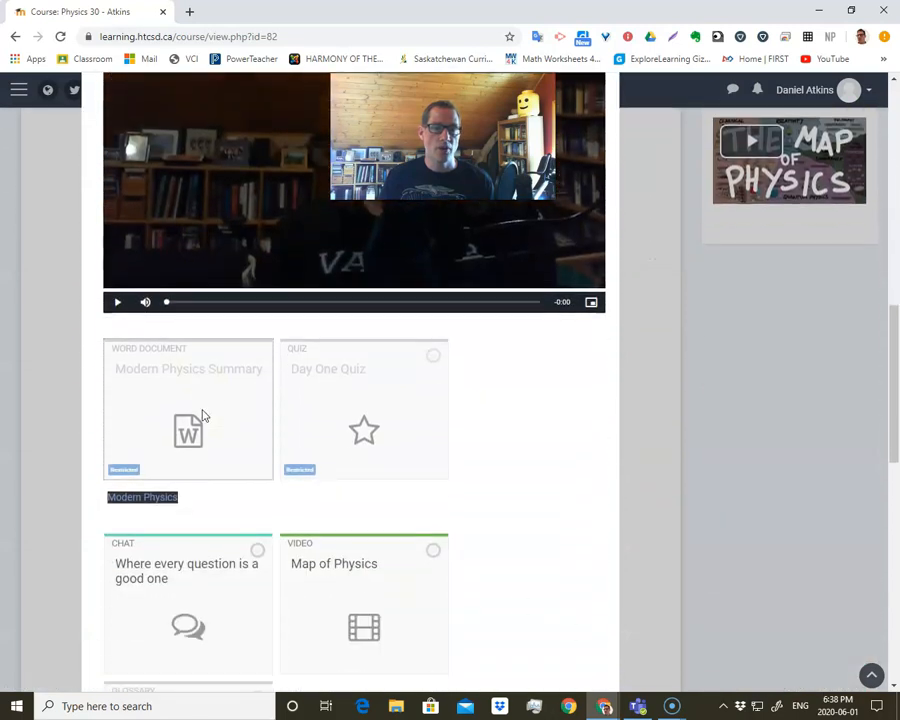
pyautogui.scroll(-1, 218, 412)
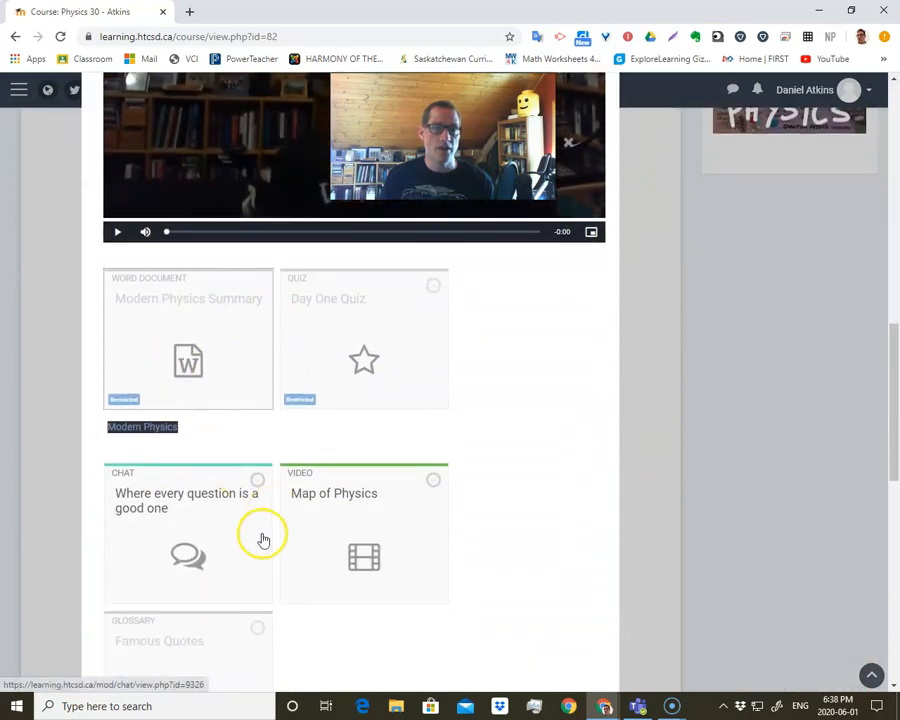
pyautogui.scroll(-2, 300, 450)
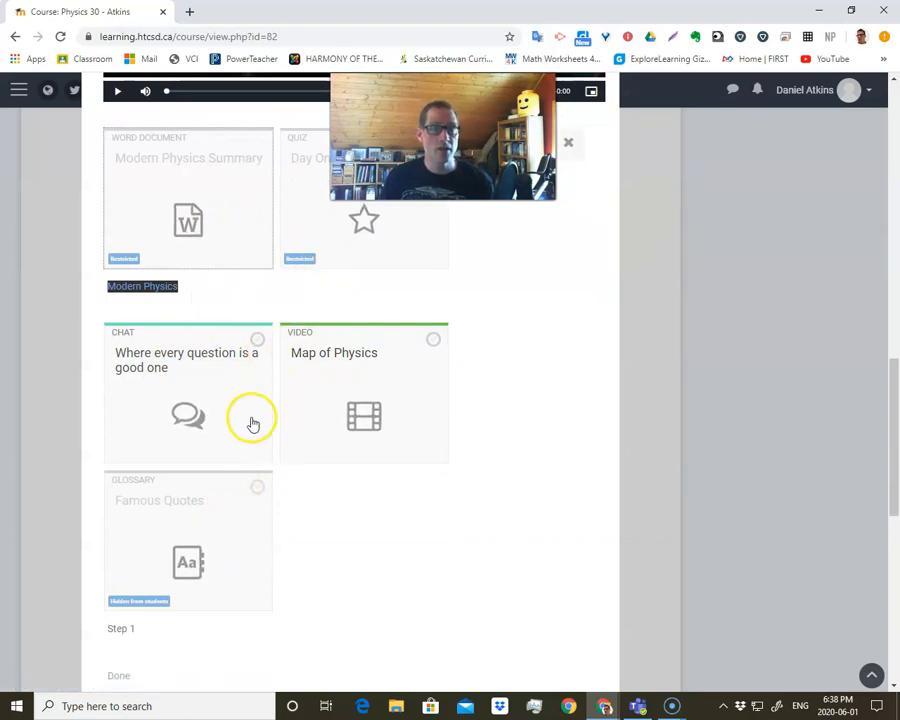
pyautogui.scroll(5, 251, 418)
pyautogui.scroll(4, 280, 445)
pyautogui.click(195, 467)
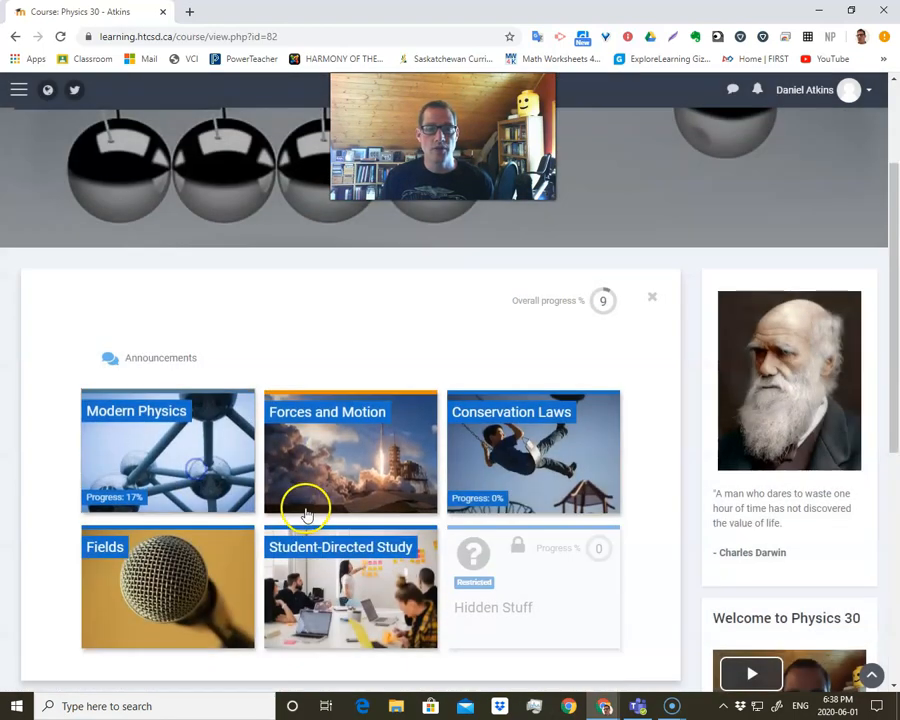
# Expand the Forces and Motion tile to view its content and collapse it again.
pyautogui.click(426, 469)
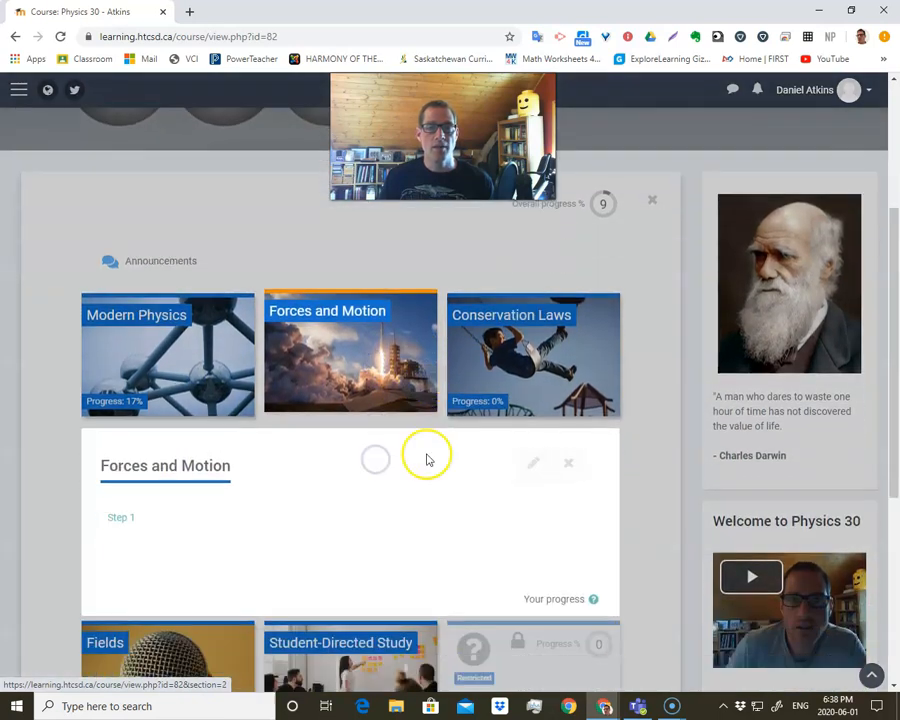
pyautogui.scroll(1, 361, 357)
pyautogui.click(357, 302)
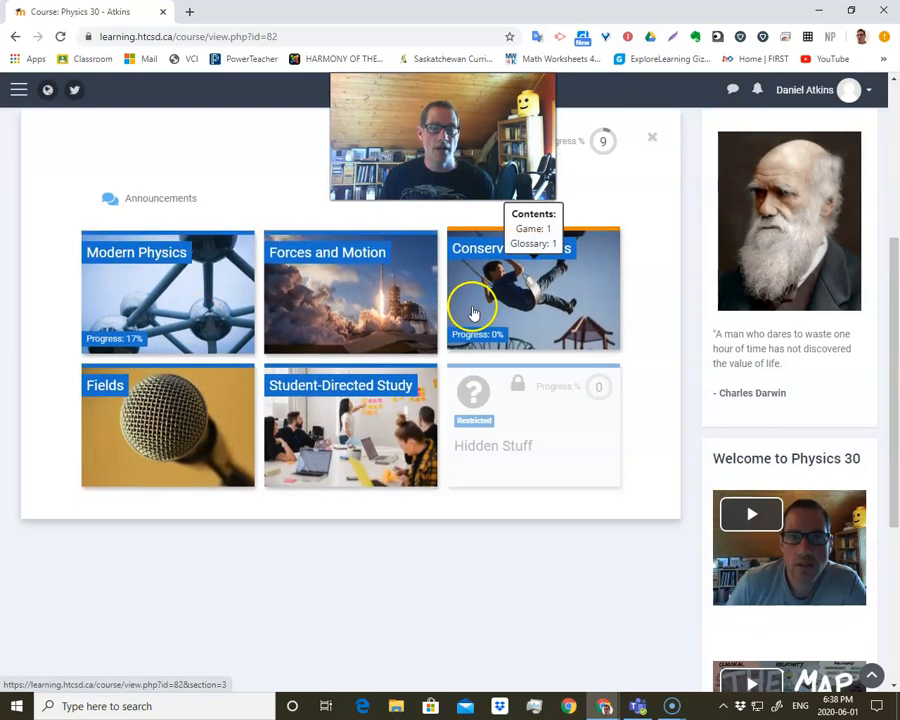
# Switch to the Moodle Time course and hide its navigation drawer.
pyautogui.scroll(3, 352, 368)
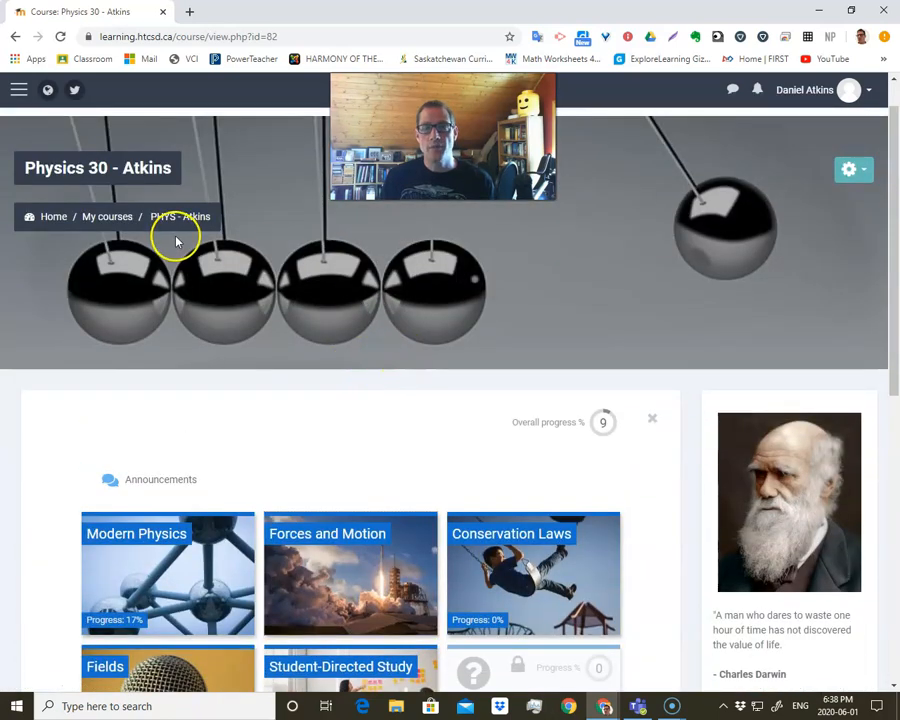
pyautogui.click(19, 90)
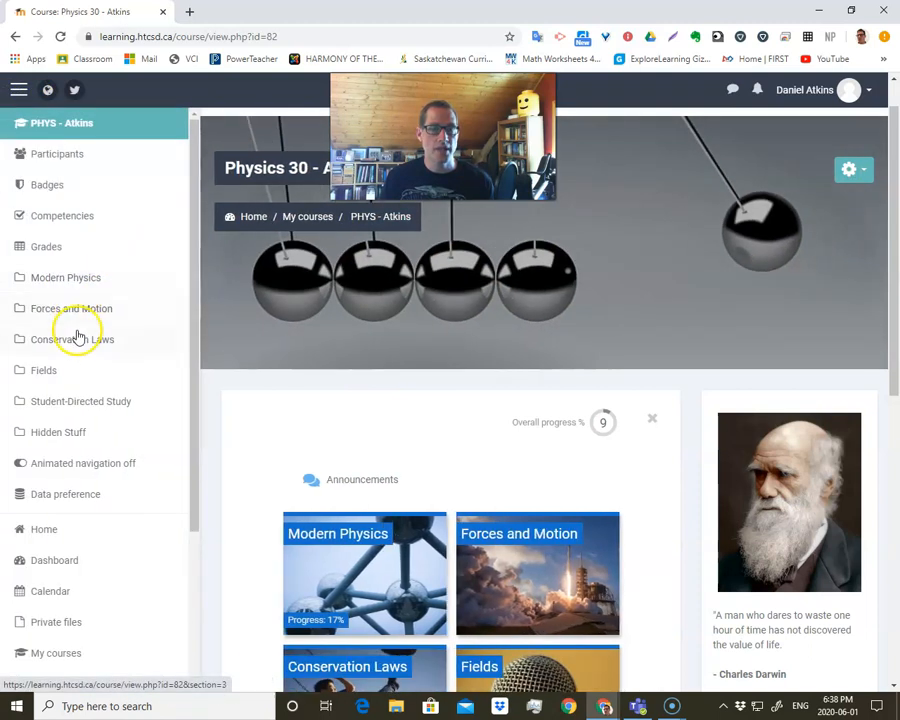
pyautogui.scroll(-5, 90, 376)
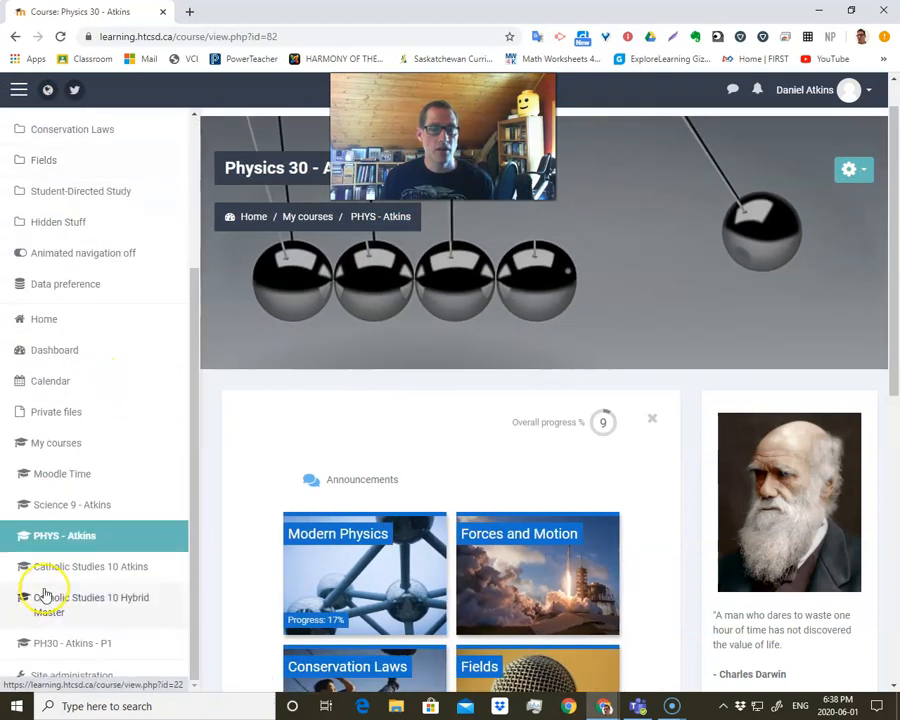
pyautogui.click(55, 475)
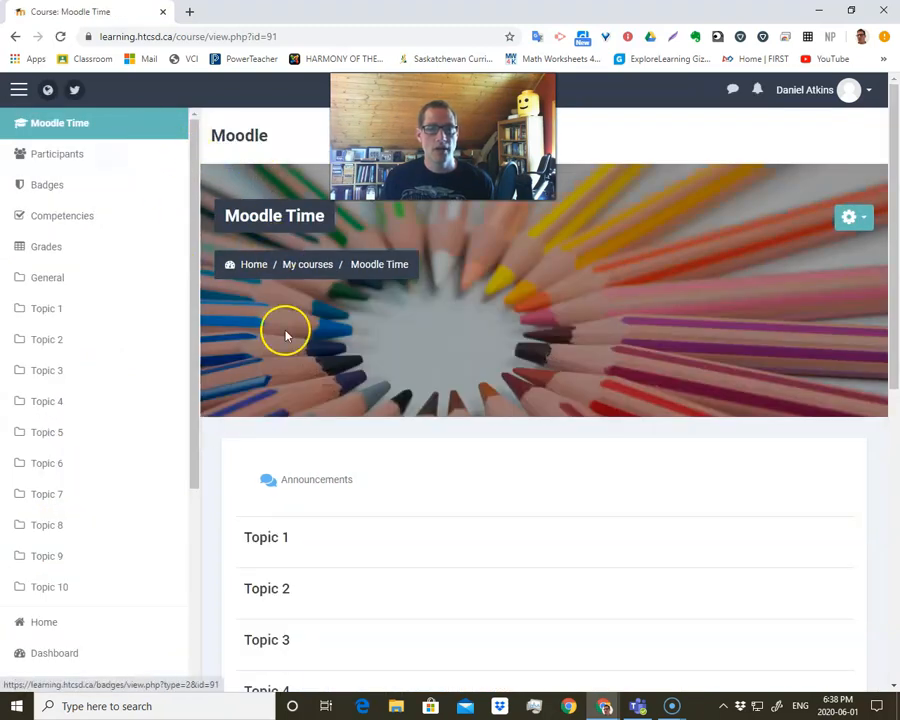
pyautogui.click(19, 91)
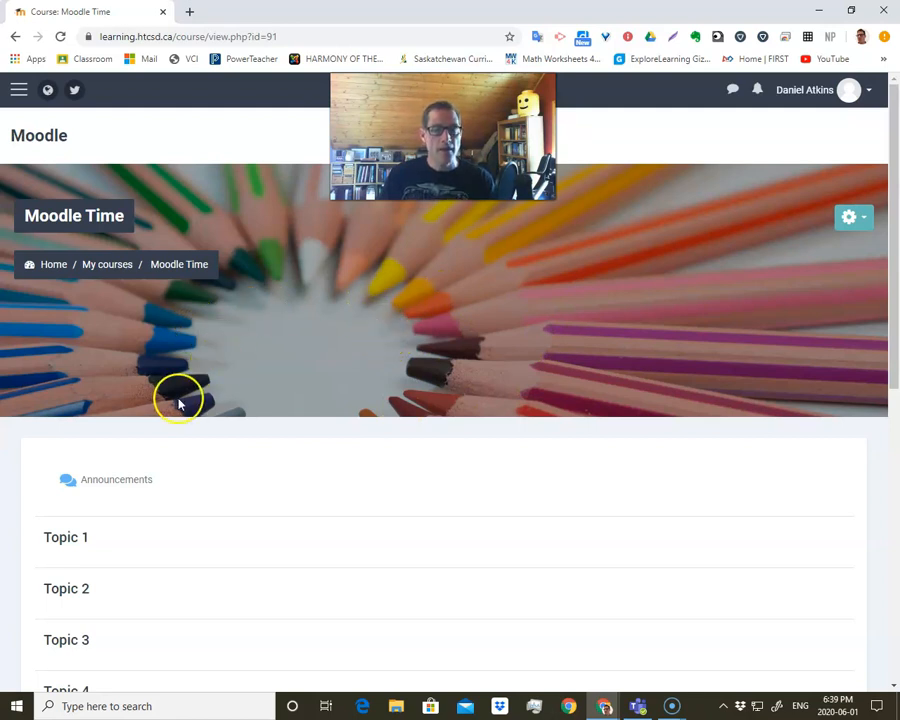
# Look through the Moodle Time topic list, then open the course settings and set the course format to Tiles format.
pyautogui.scroll(-2, 179, 403)
pyautogui.scroll(-3, 172, 420)
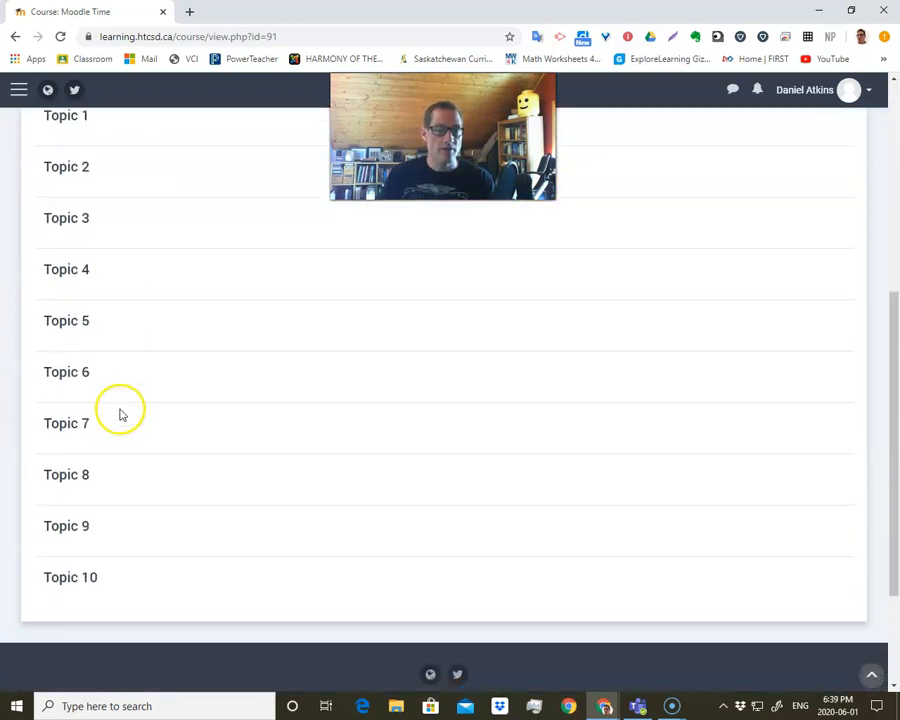
pyautogui.scroll(5, 110, 400)
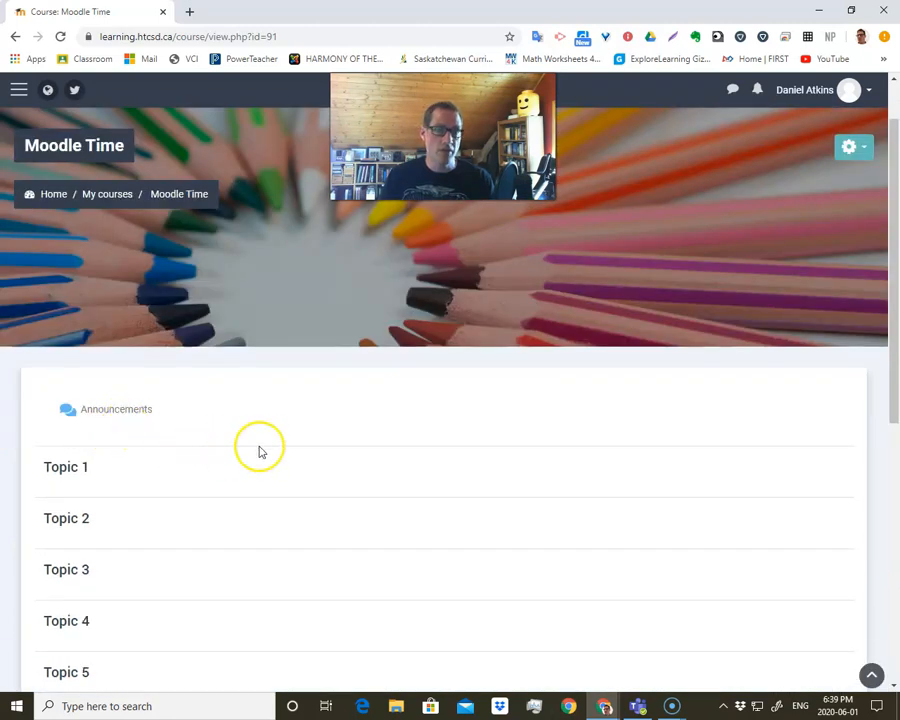
pyautogui.click(863, 152)
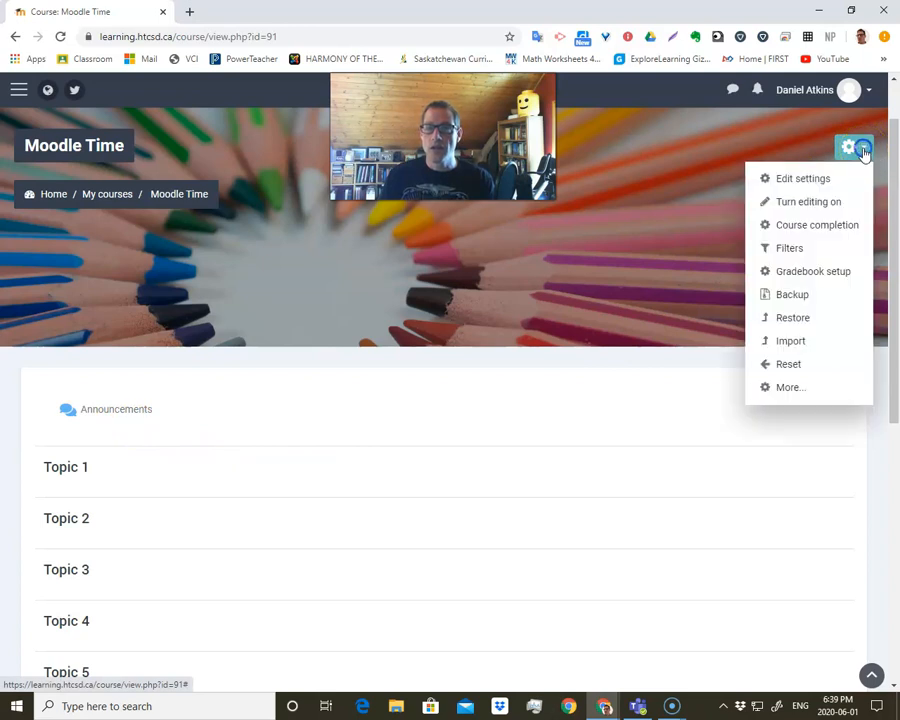
pyautogui.click(795, 180)
pyautogui.scroll(-5, 477, 380)
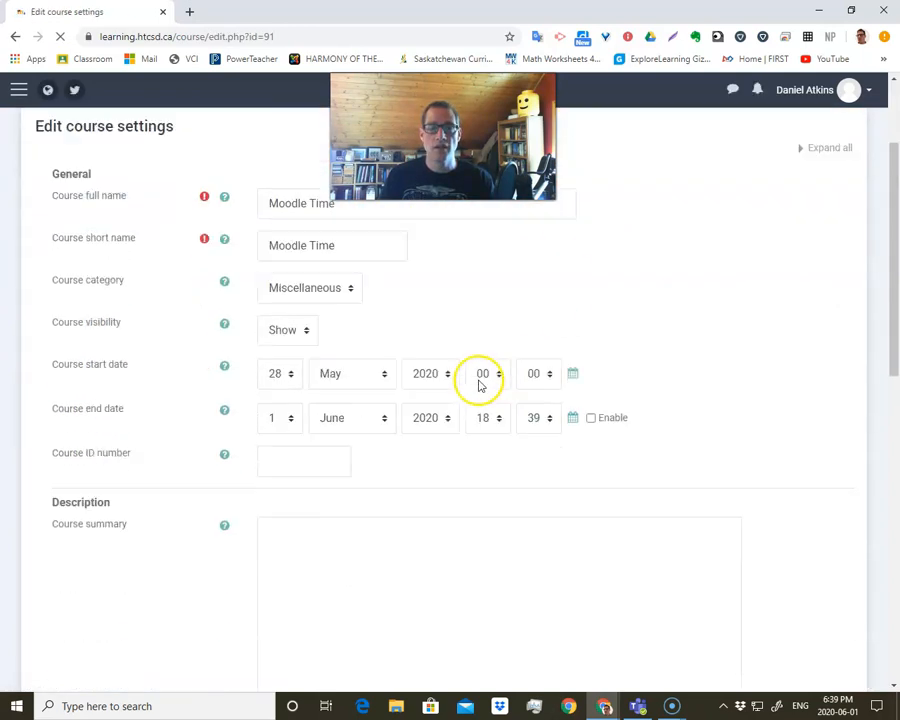
pyautogui.scroll(-3, 479, 380)
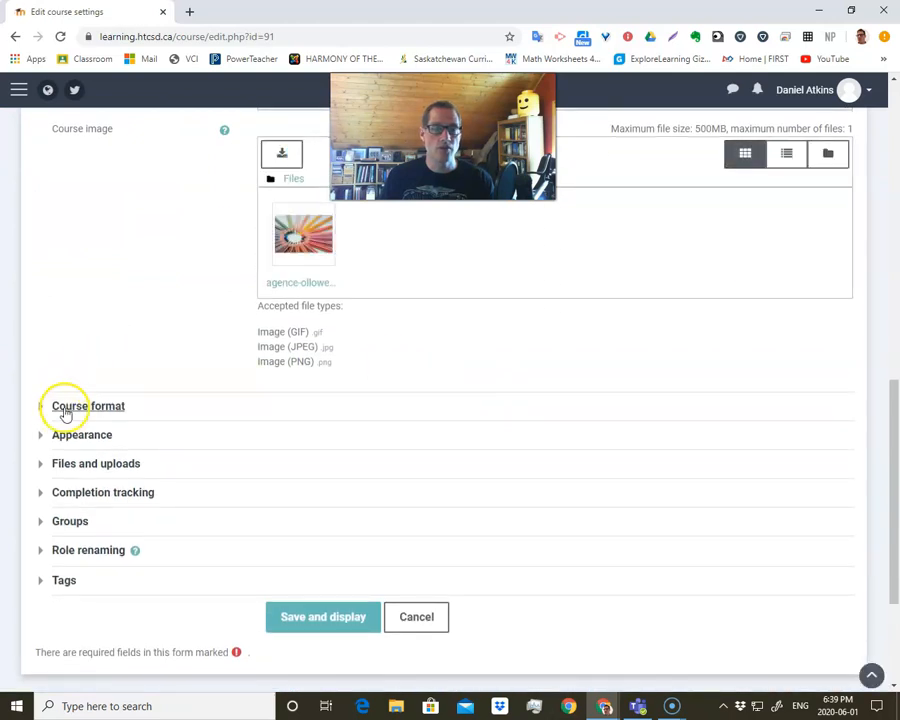
pyautogui.click(64, 408)
pyautogui.click(331, 437)
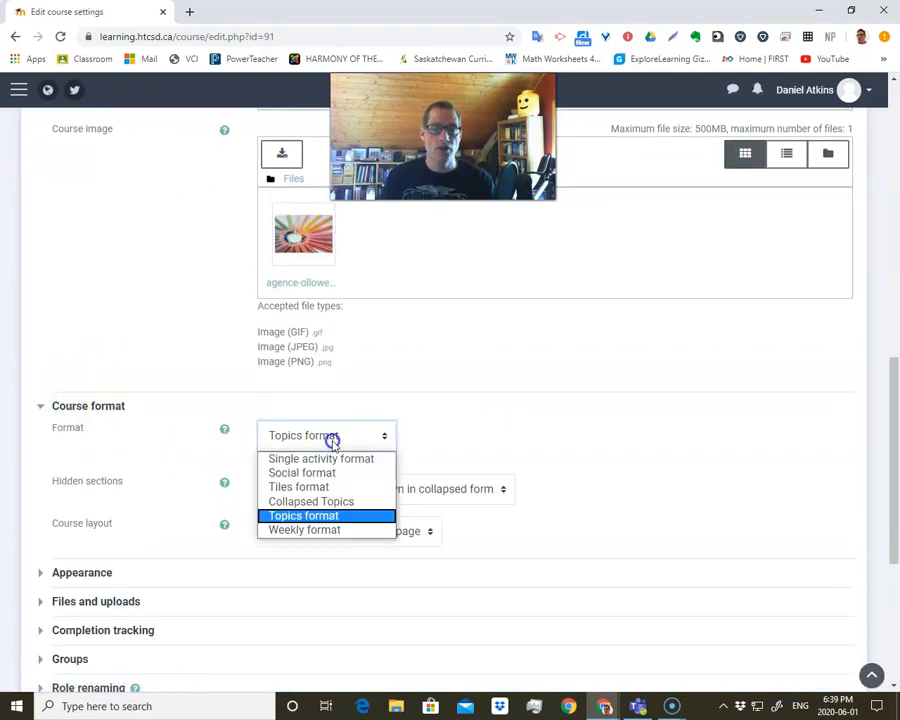
pyautogui.click(322, 490)
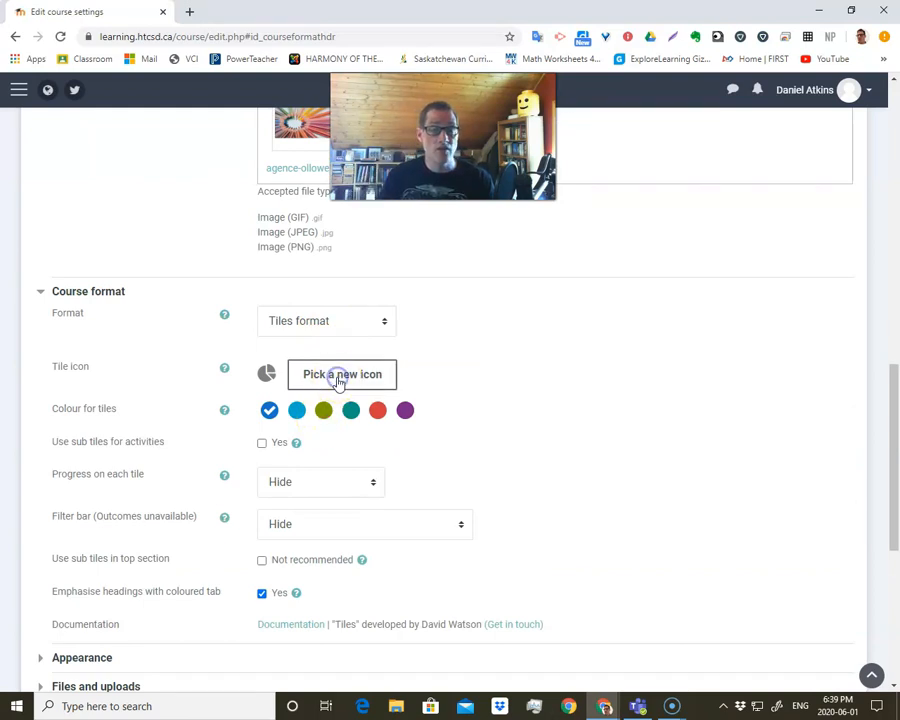
# Browse the available tile icons without picking one, and review the colour, sub tile, progress and filter bar options.
pyautogui.click(340, 378)
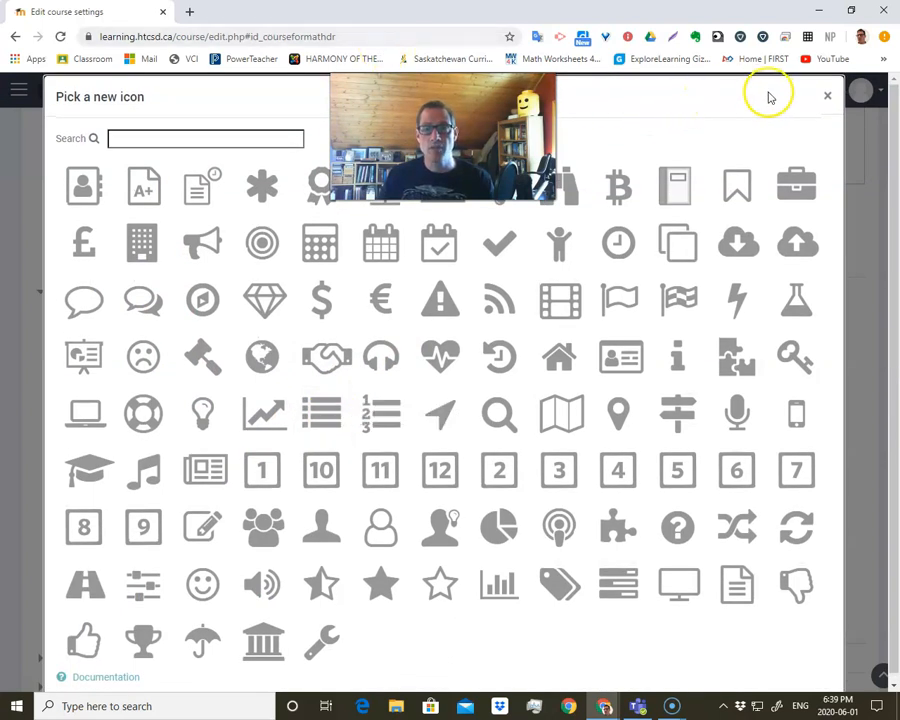
pyautogui.click(829, 95)
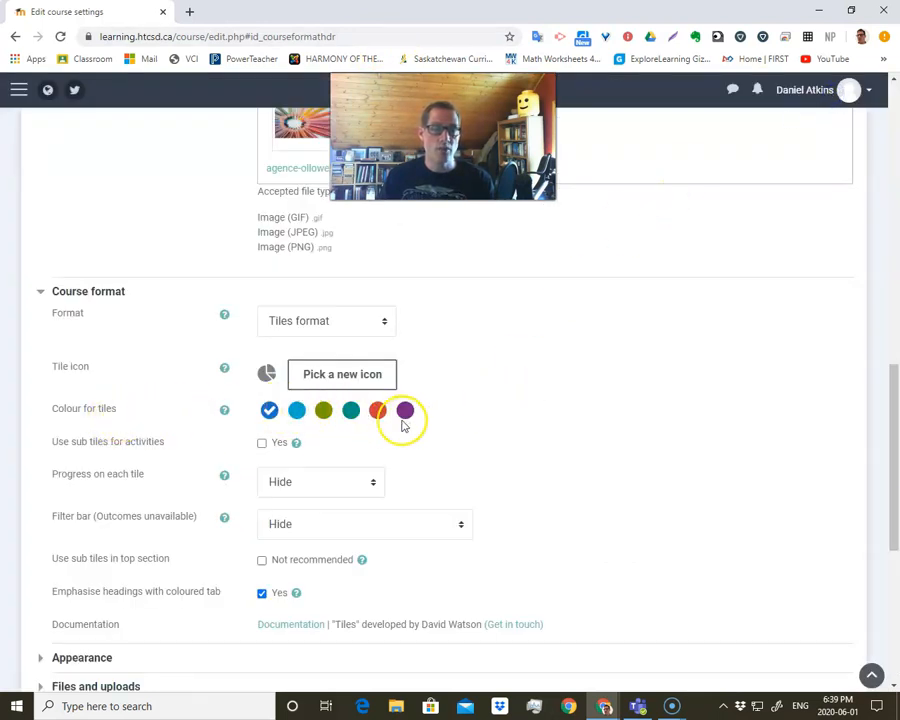
pyautogui.scroll(-2, 235, 464)
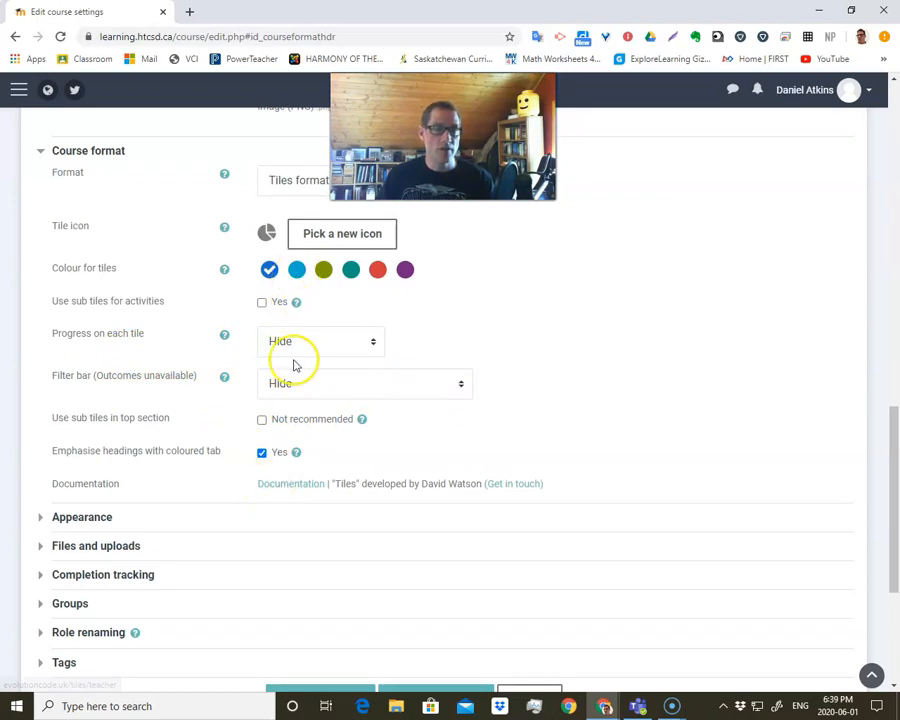
pyautogui.scroll(4, 488, 414)
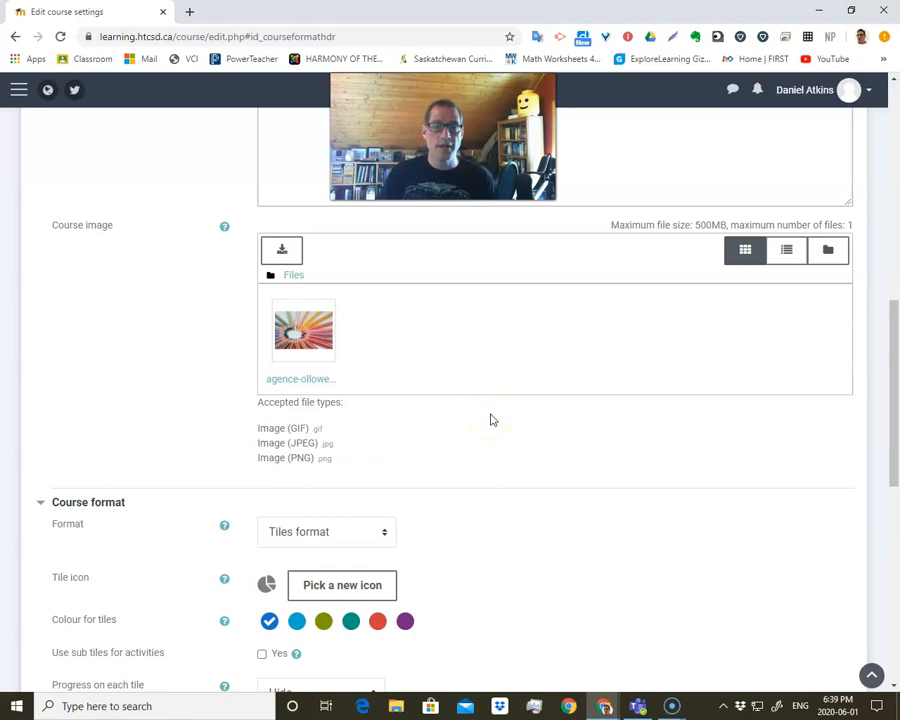
# Save the Moodle Time course settings and return to the course page.
pyautogui.scroll(-7, 490, 420)
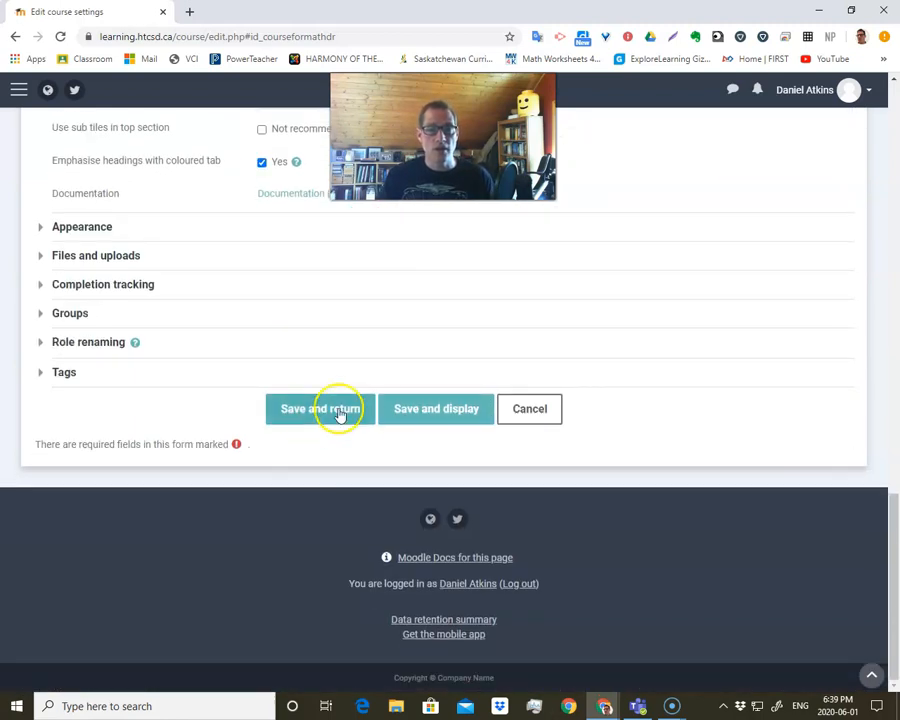
pyautogui.click(320, 409)
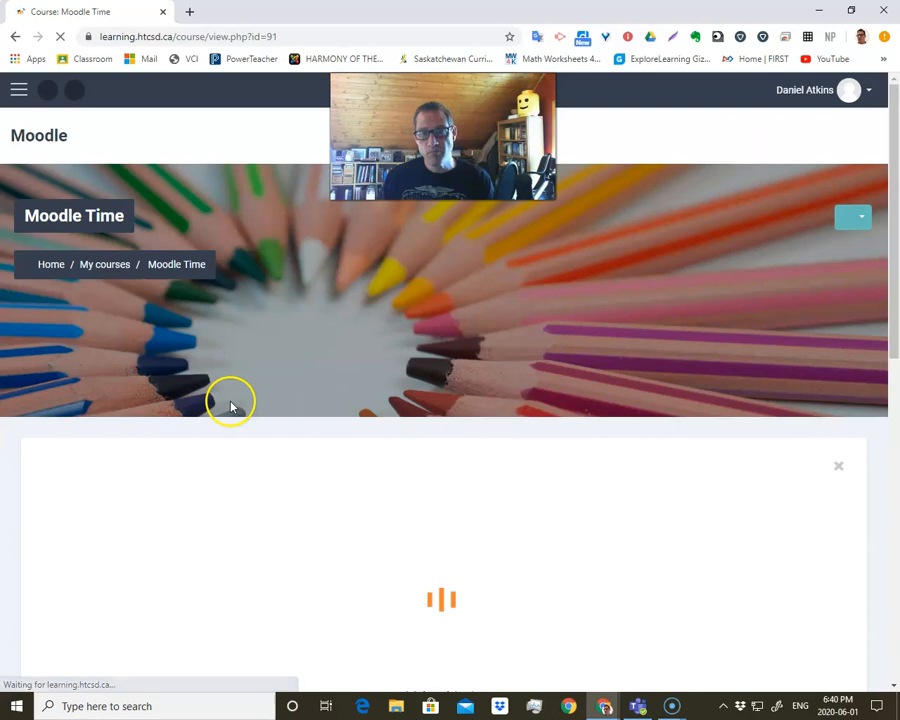
pyautogui.scroll(-5, 408, 438)
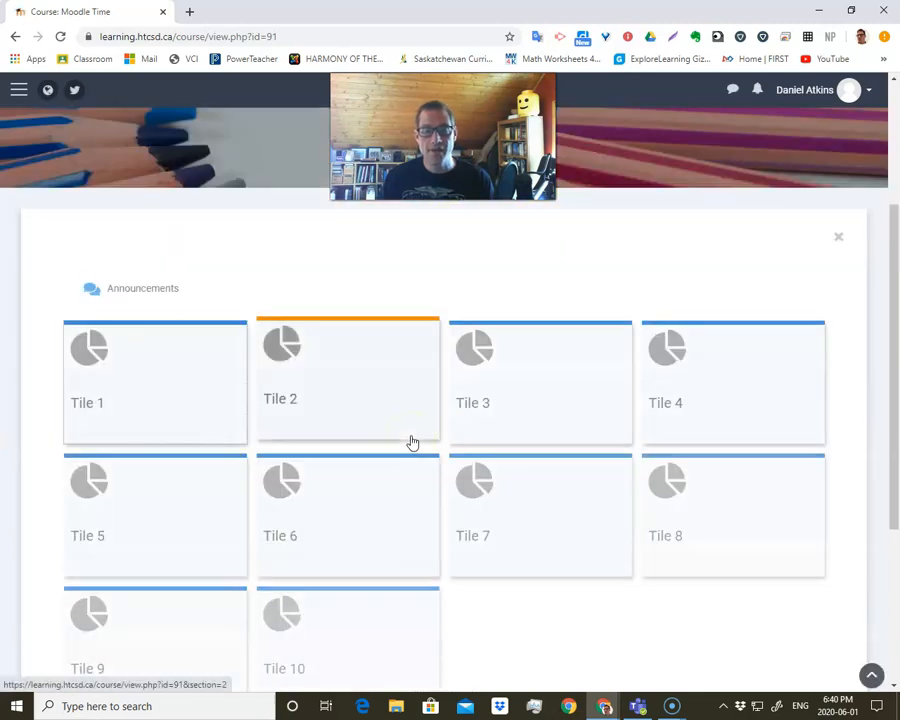
# Look over the tile layout of the Moodle Time course page, from Tile 1 through Tile 10.
pyautogui.scroll(2, 413, 442)
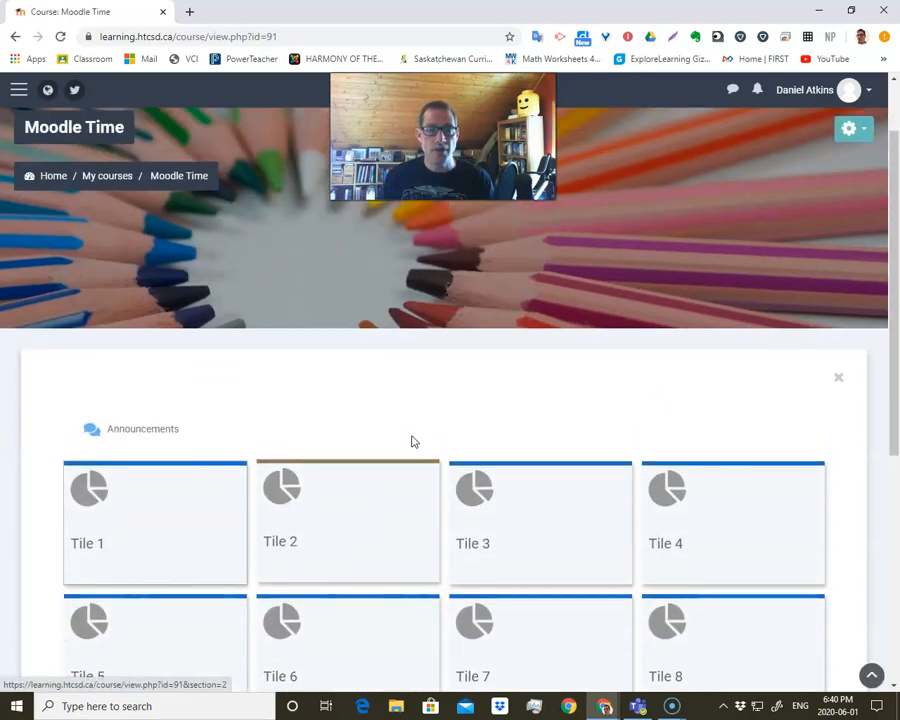
pyautogui.scroll(-1, 412, 440)
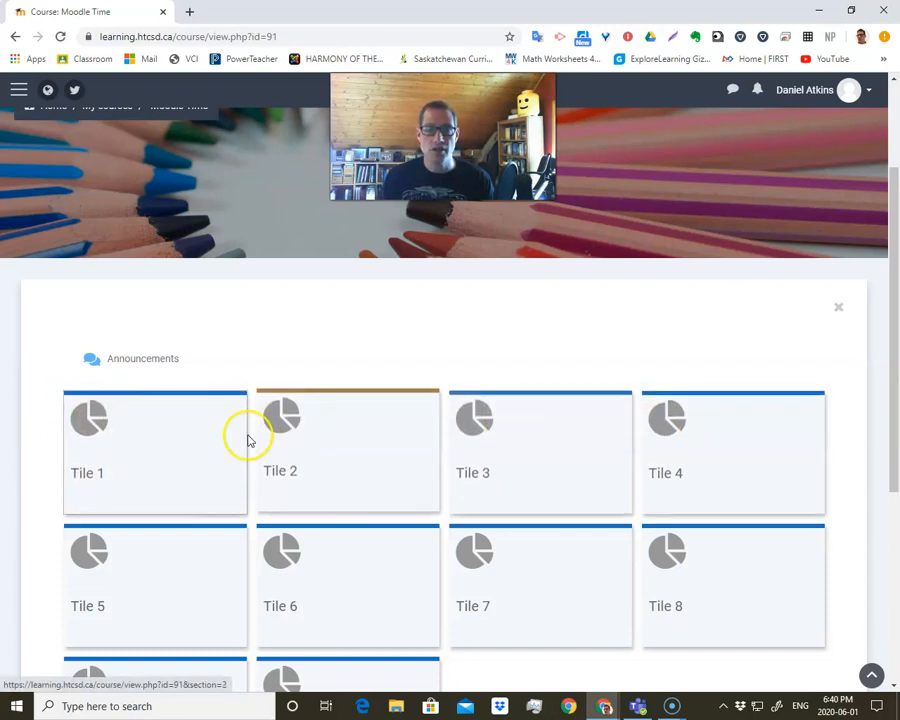
pyautogui.scroll(-2, 315, 449)
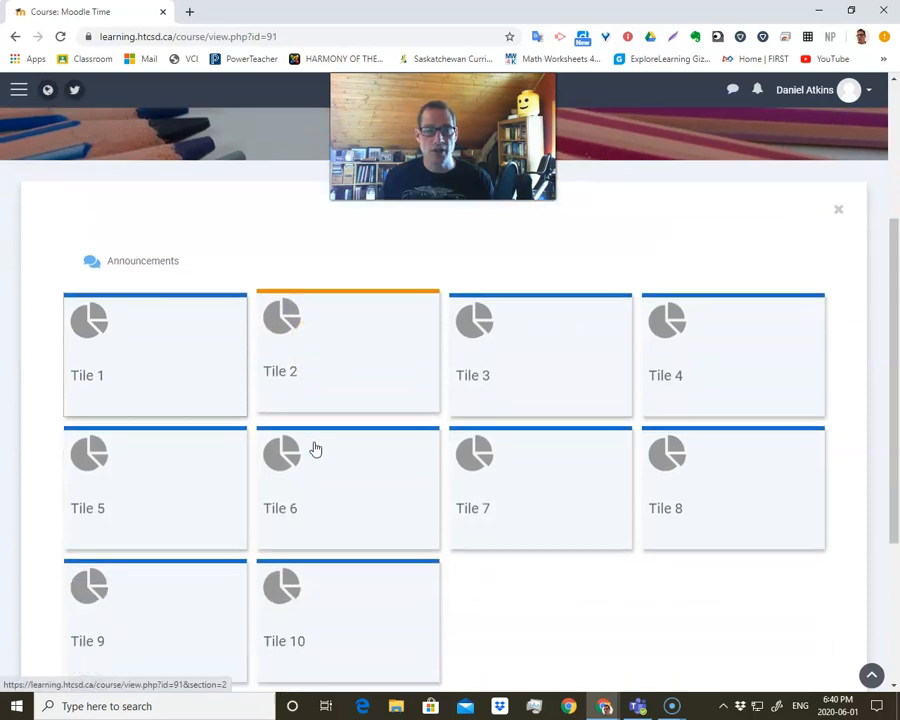
pyautogui.scroll(2, 315, 449)
pyautogui.scroll(-1, 315, 449)
pyautogui.scroll(1, 315, 449)
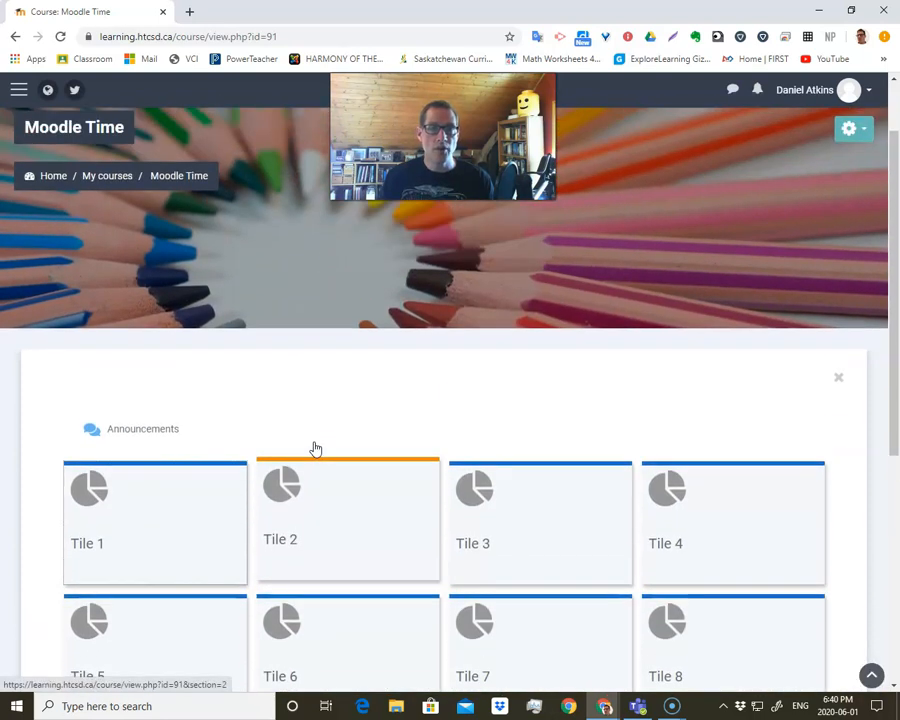
pyautogui.click(261, 465)
pyautogui.scroll(-1, 263, 466)
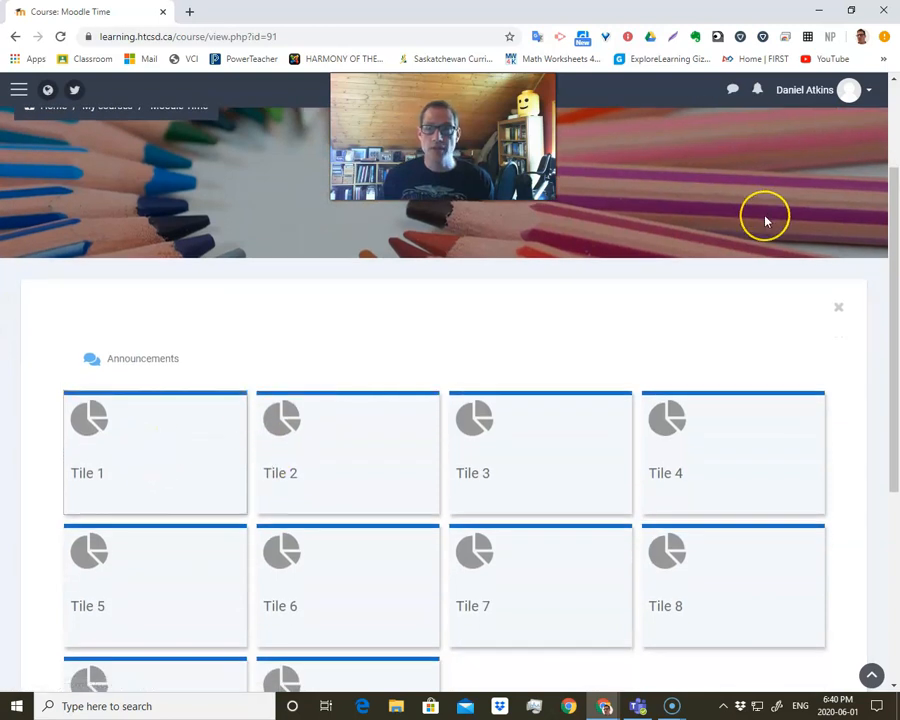
pyautogui.scroll(3, 763, 215)
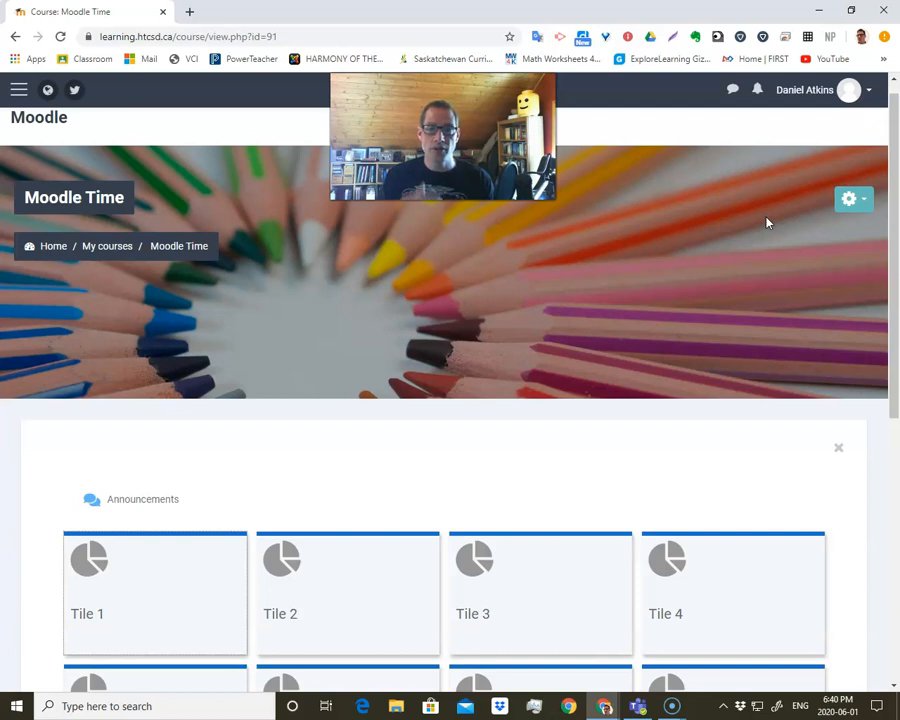
# Open the unsplash.com website in a new browser tab.
pyautogui.click(385, 12)
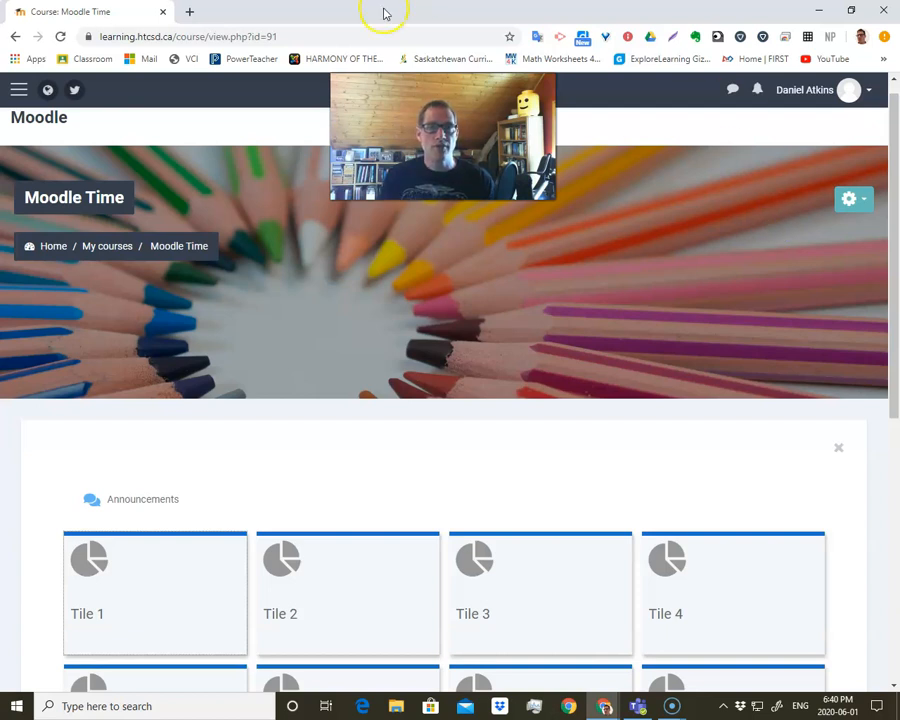
pyautogui.click(190, 12)
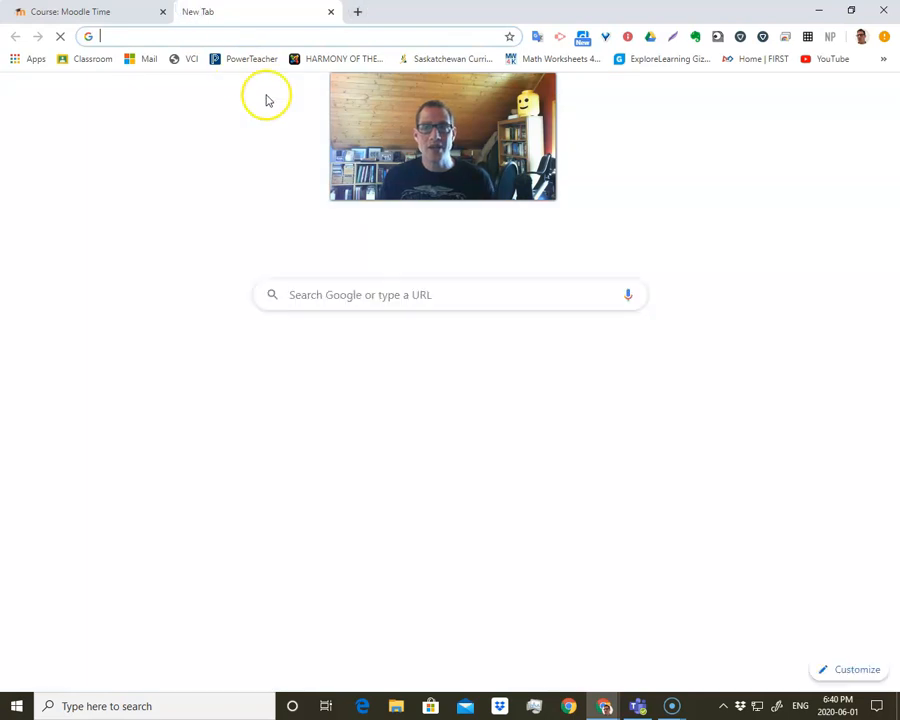
pyautogui.write('unsplash')
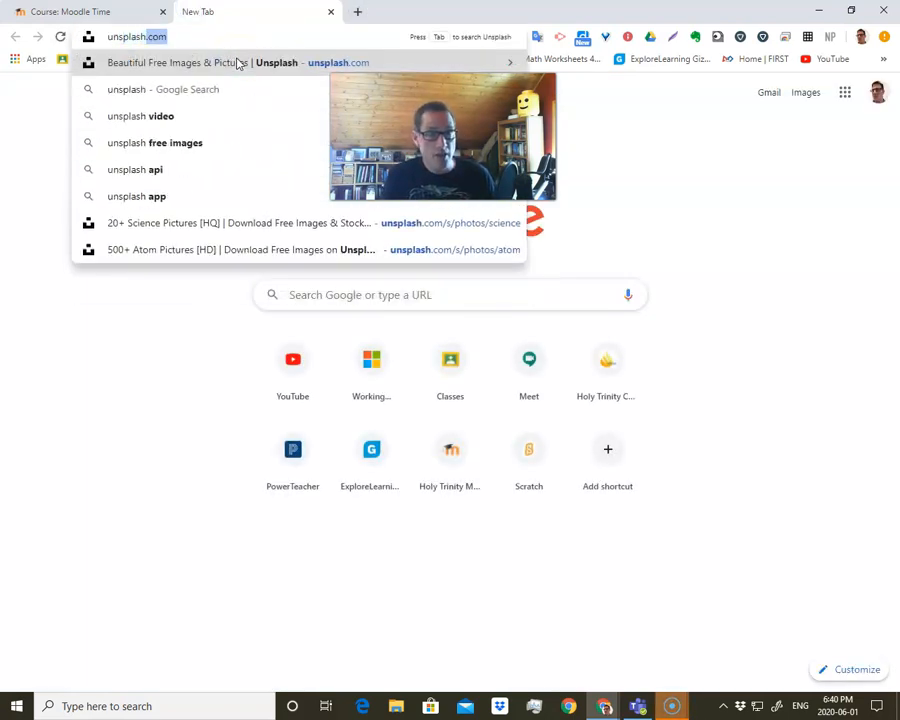
pyautogui.click(240, 63)
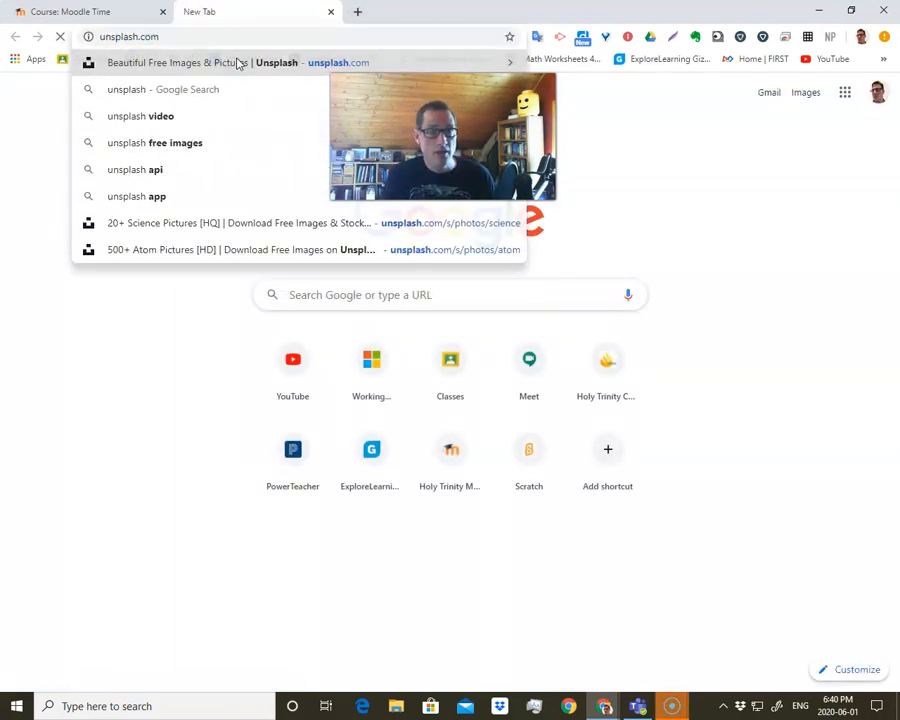
# Search Unsplash for electricity photos.
pyautogui.click(296, 93)
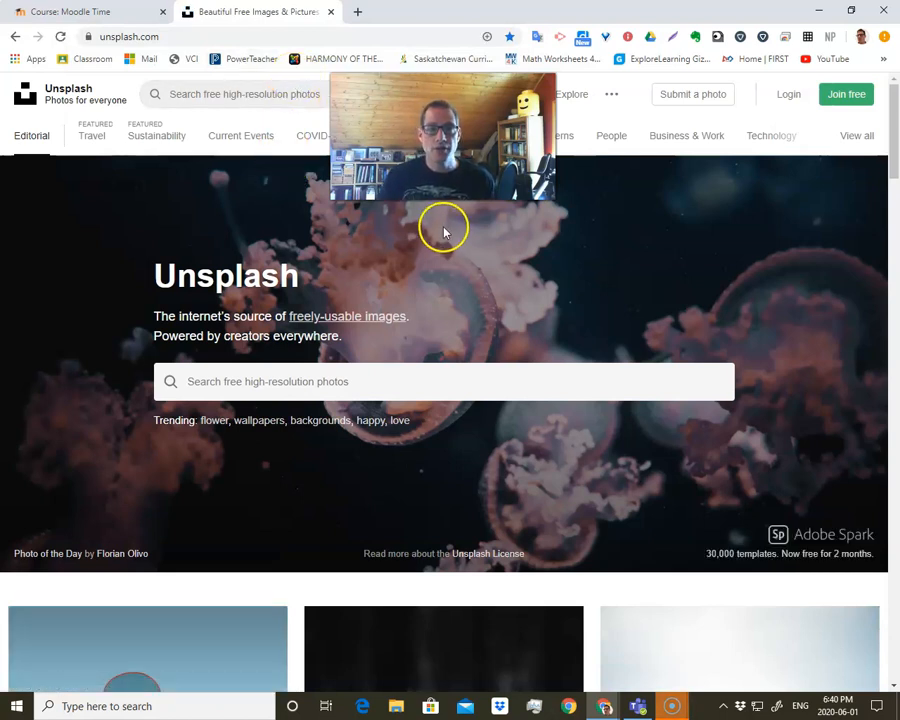
pyautogui.click(362, 382)
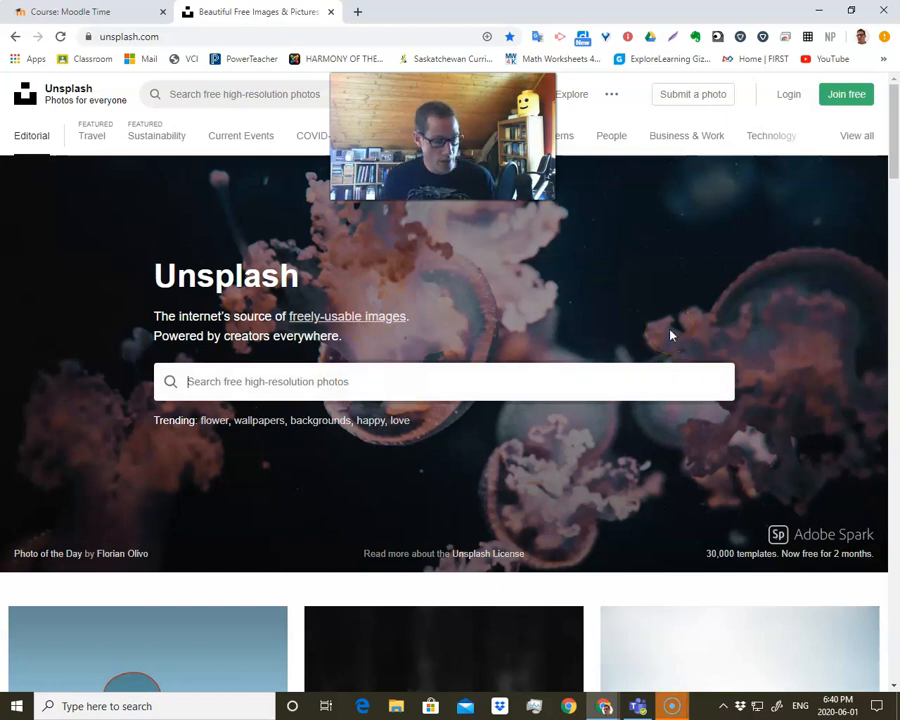
pyautogui.write('elec')
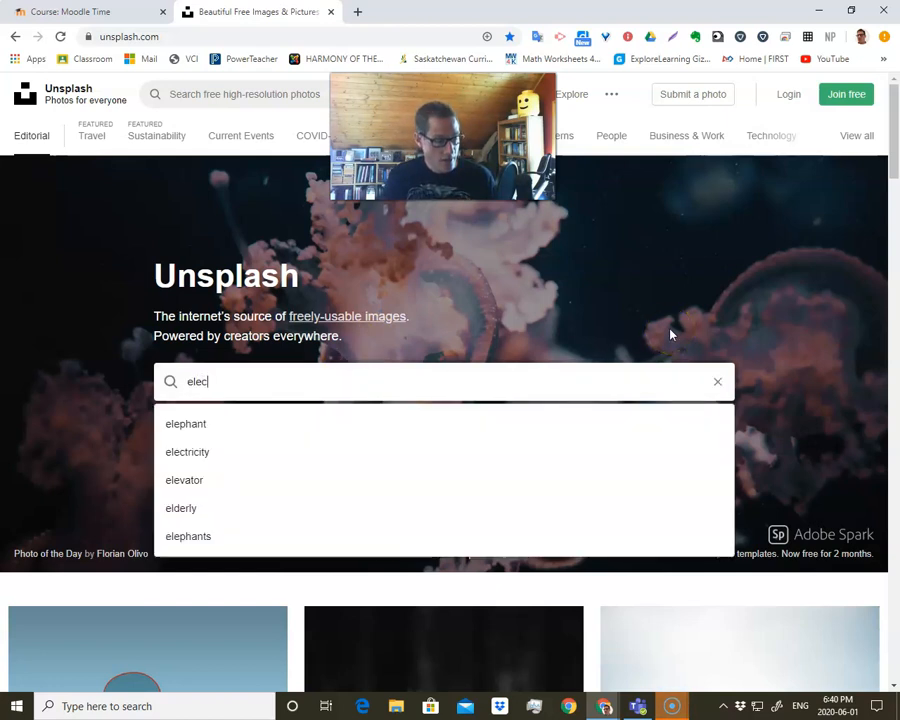
pyautogui.write('tricity')
pyautogui.press('Return')
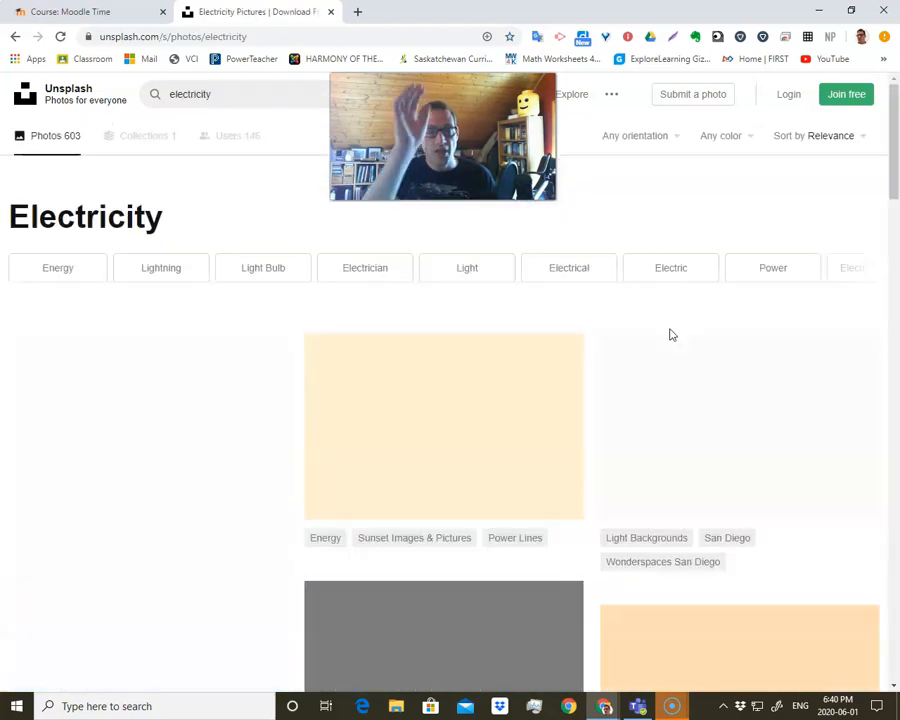
# Look through the electricity photos for an image suited to the course.
pyautogui.scroll(-3, 447, 462)
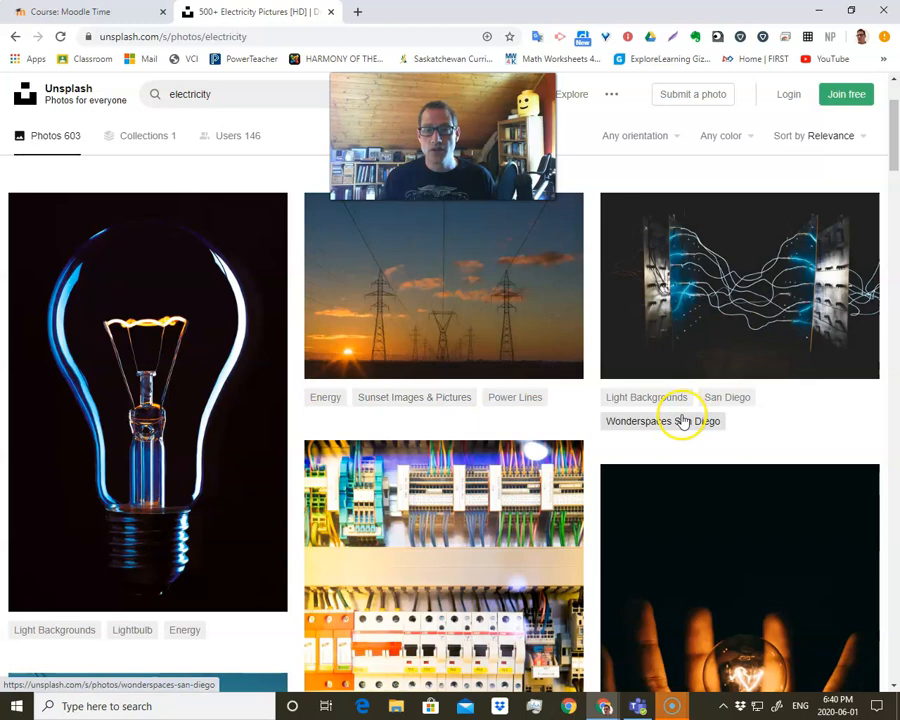
pyautogui.scroll(-3, 350, 406)
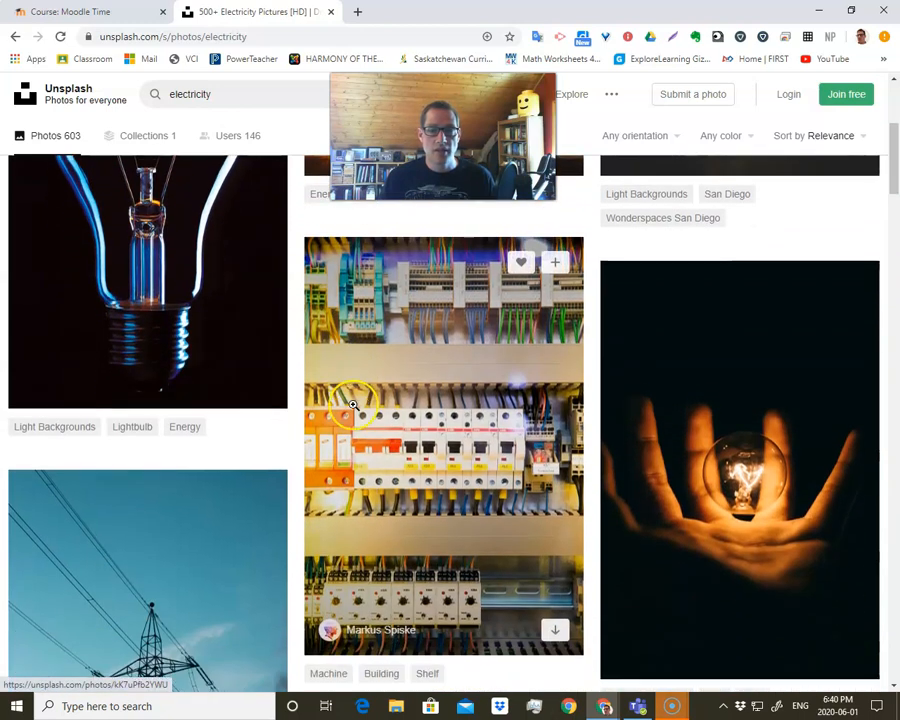
pyautogui.scroll(-2, 352, 405)
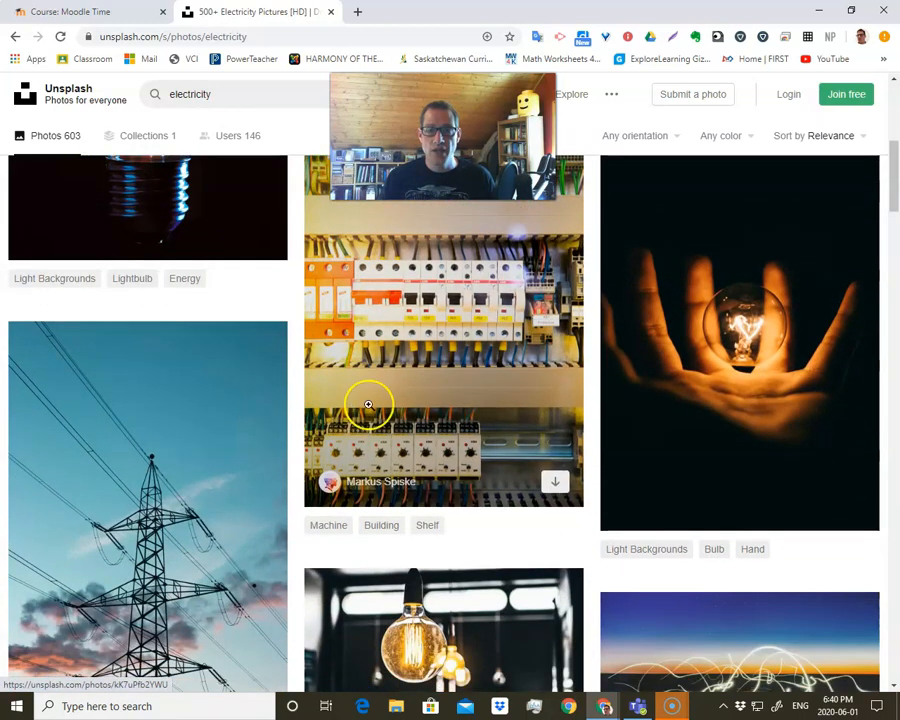
pyautogui.scroll(3, 418, 358)
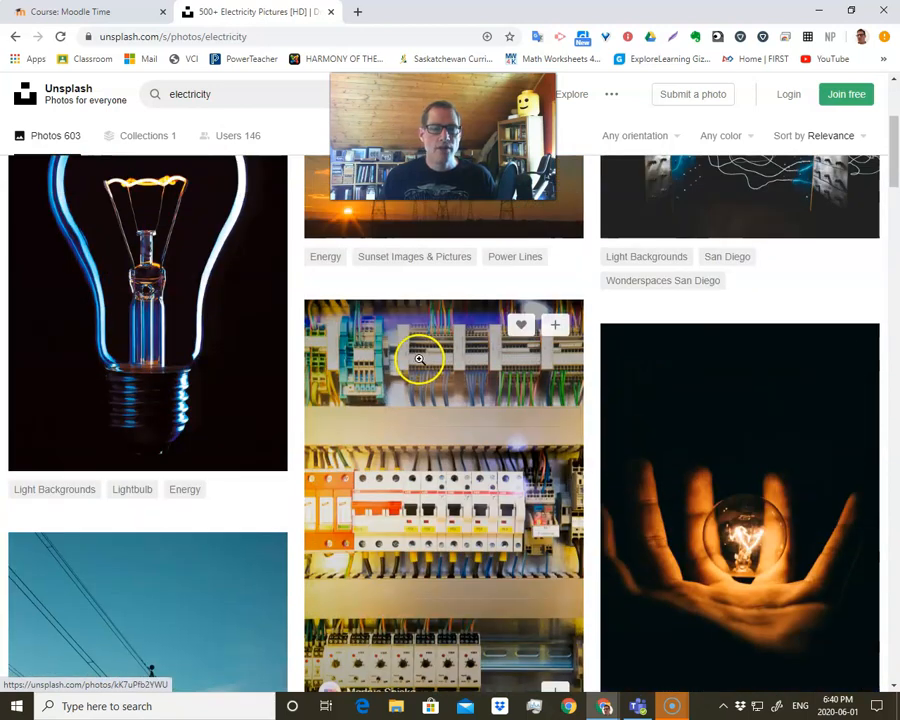
pyautogui.scroll(3, 419, 358)
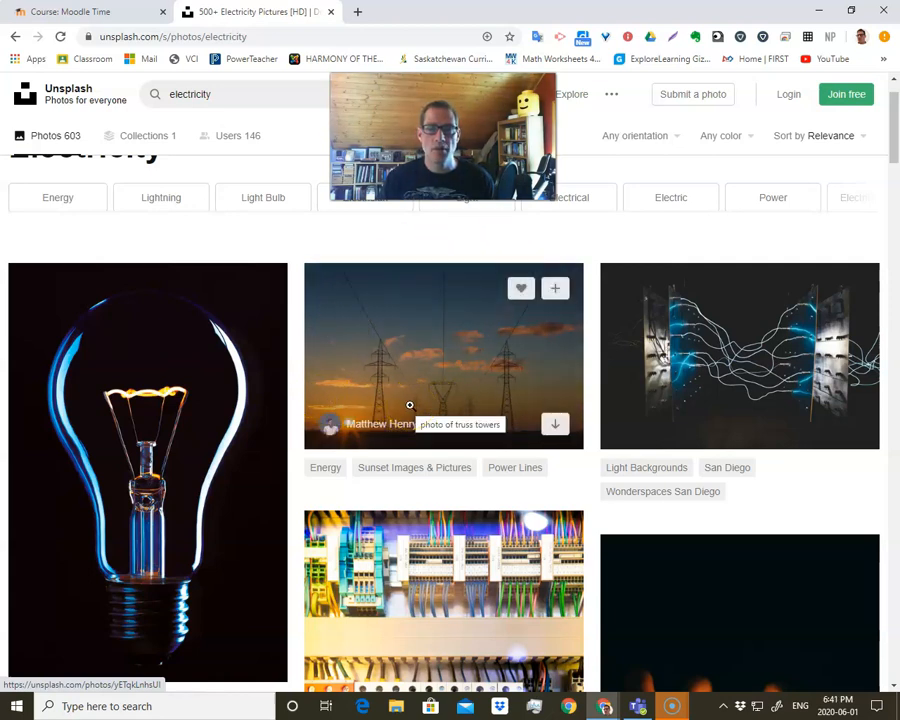
pyautogui.scroll(-1, 209, 406)
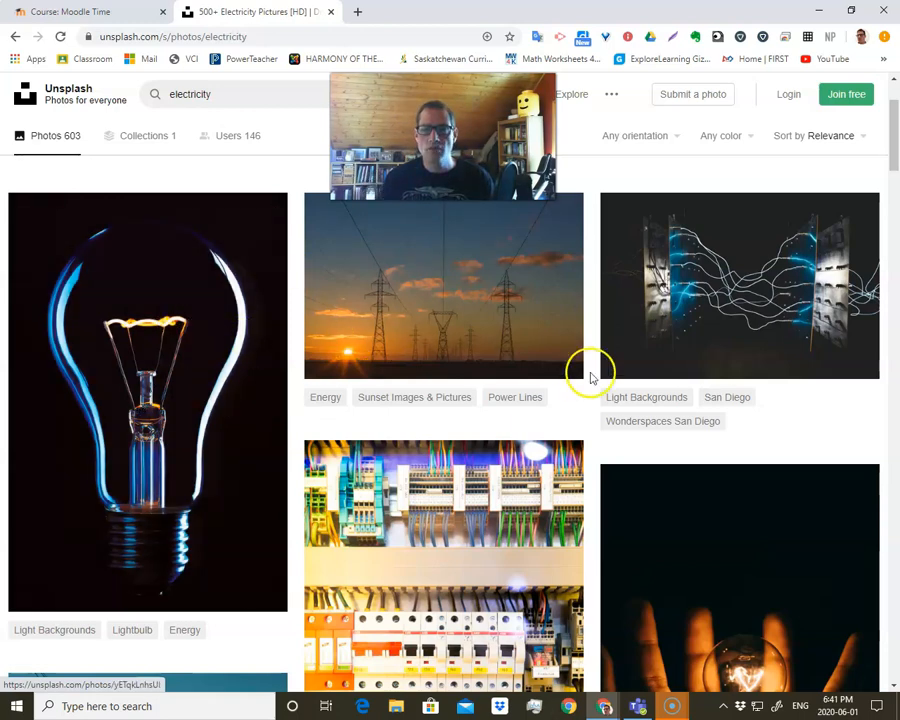
pyautogui.scroll(-1, 600, 388)
pyautogui.scroll(-1, 610, 395)
pyautogui.scroll(-2, 300, 355)
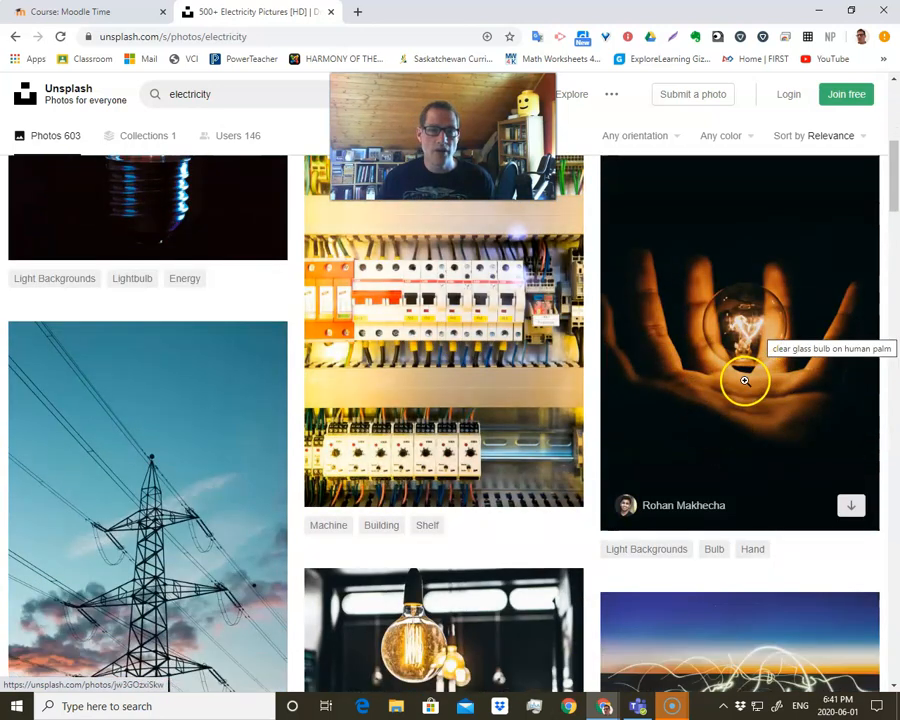
pyautogui.scroll(-7, 454, 508)
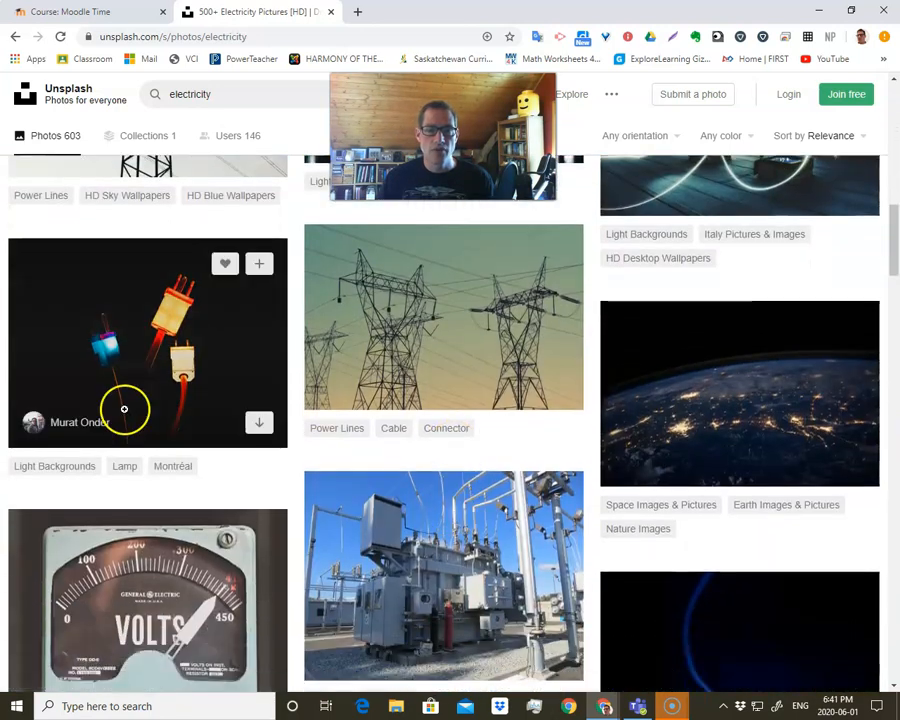
pyautogui.scroll(-3, 408, 406)
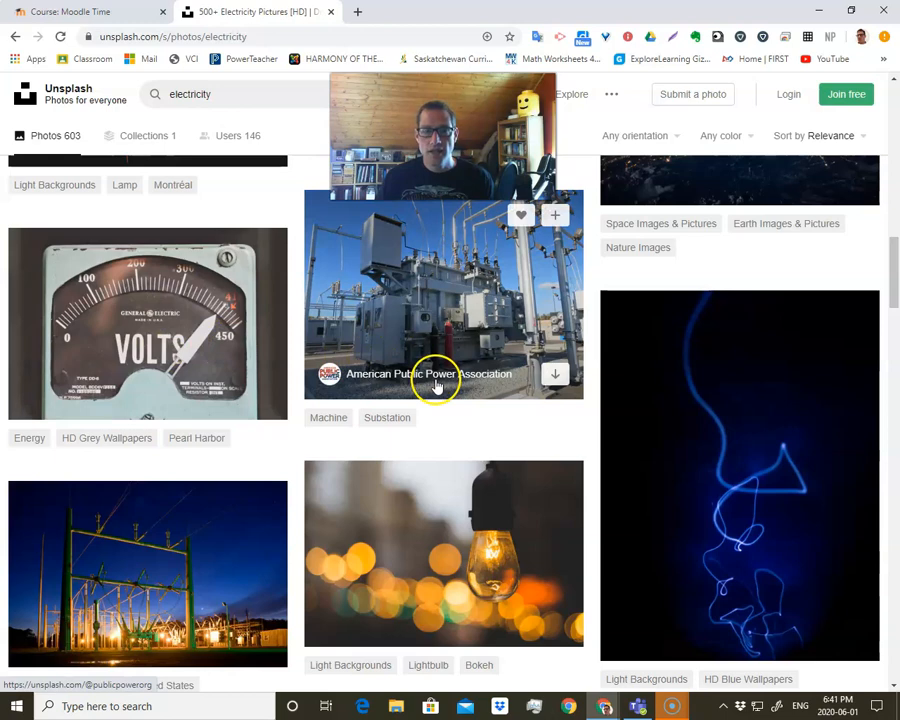
pyautogui.scroll(-4, 435, 385)
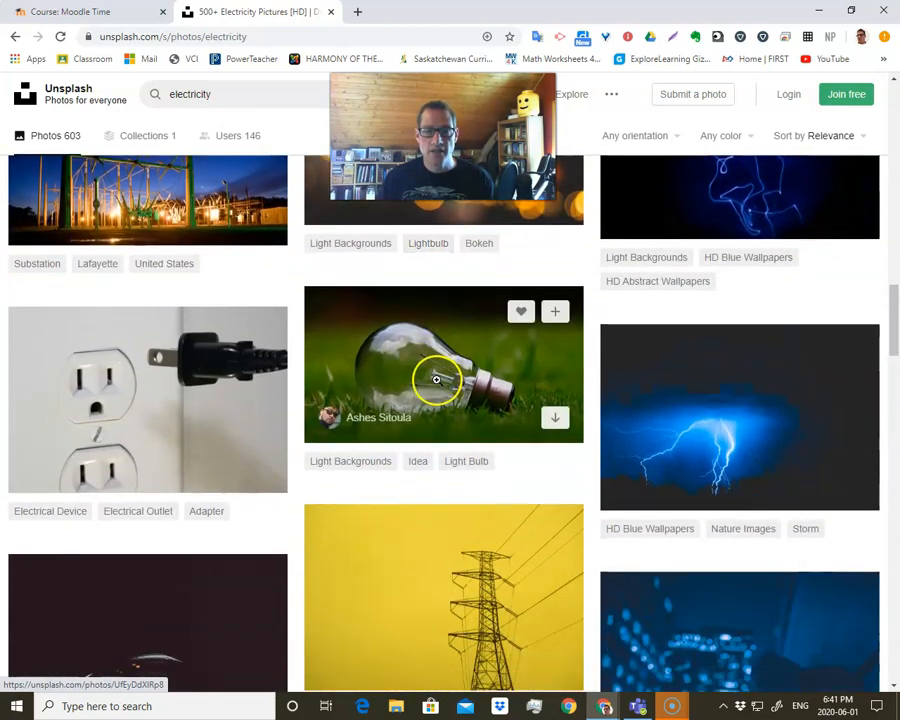
pyautogui.moveTo(383, 428)
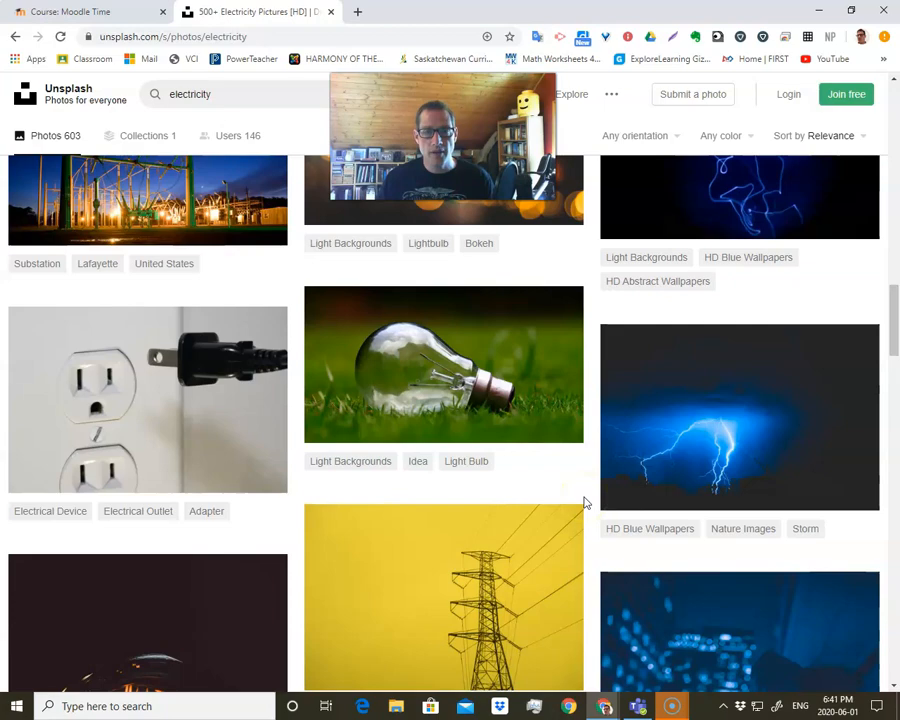
pyautogui.scroll(-7, 585, 503)
pyautogui.scroll(2, 585, 503)
pyautogui.scroll(-6, 585, 503)
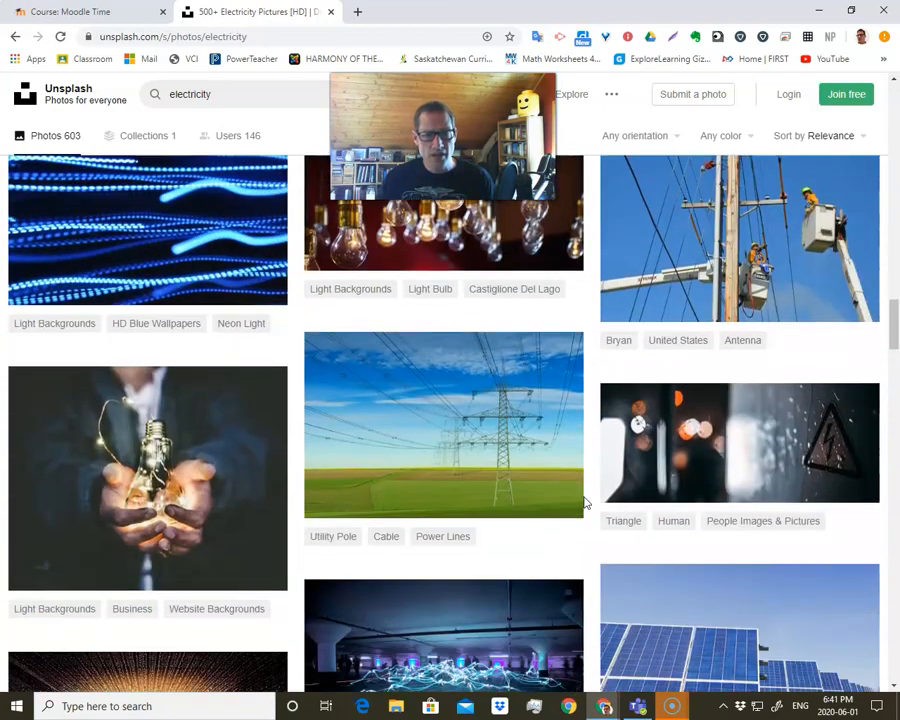
pyautogui.scroll(-4, 585, 503)
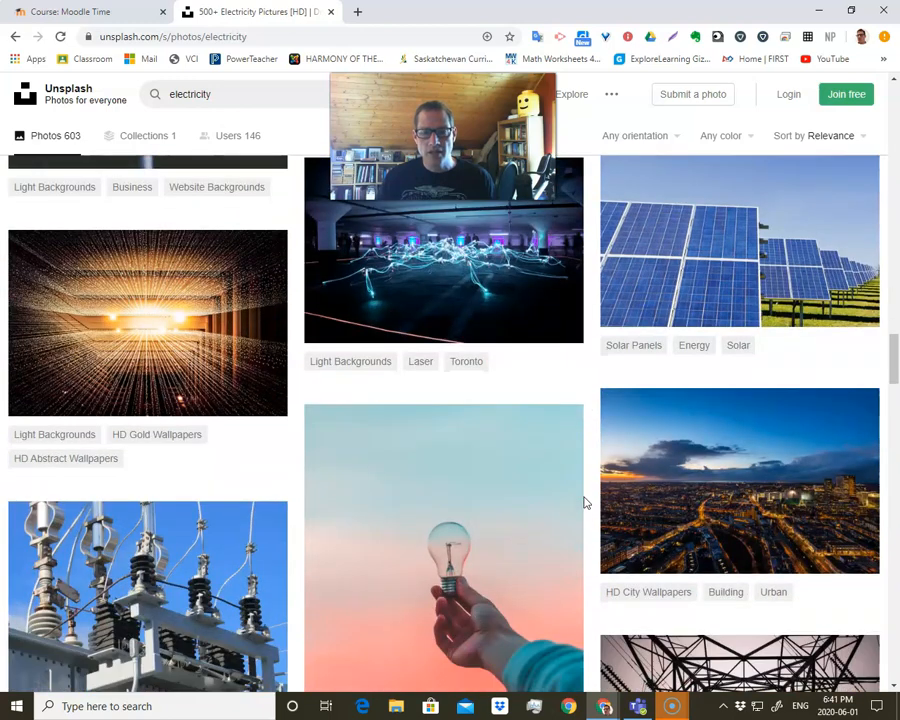
# Open the photo of a hand holding a light bulb against a blue and pink sky.
pyautogui.moveTo(480, 496)
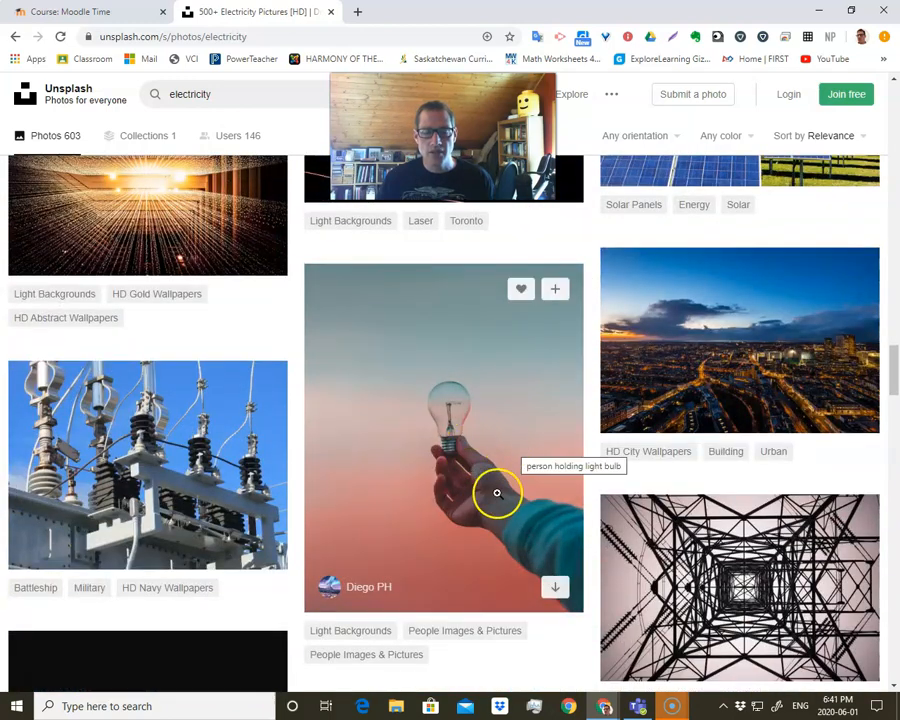
pyautogui.scroll(-3, 501, 491)
pyautogui.scroll(3, 501, 491)
pyautogui.scroll(-4, 465, 492)
pyautogui.scroll(-8, 465, 492)
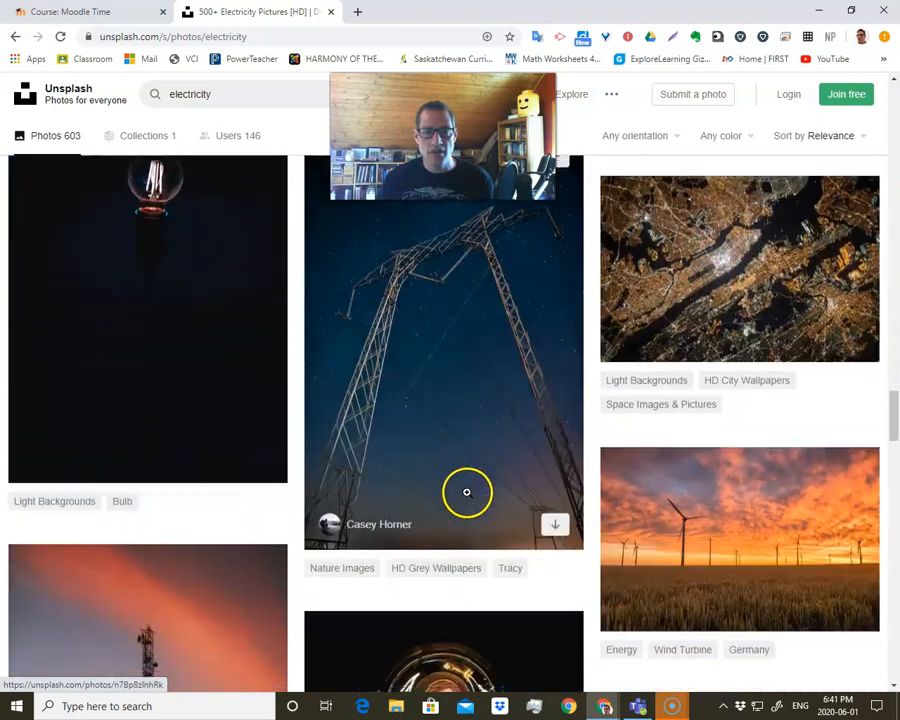
pyautogui.scroll(5, 467, 492)
pyautogui.scroll(7, 465, 492)
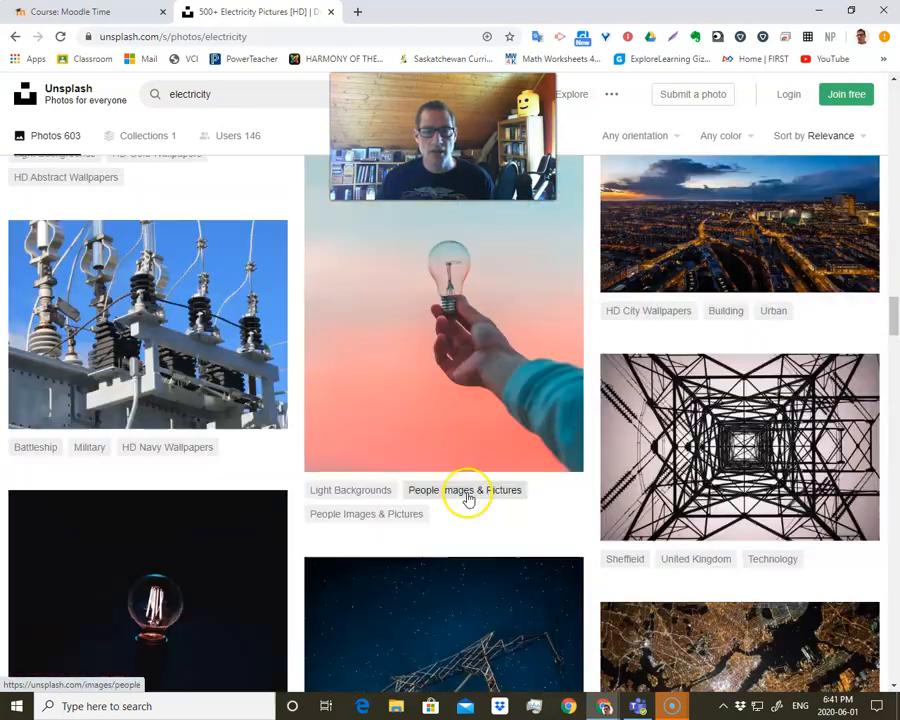
pyautogui.scroll(-1, 465, 488)
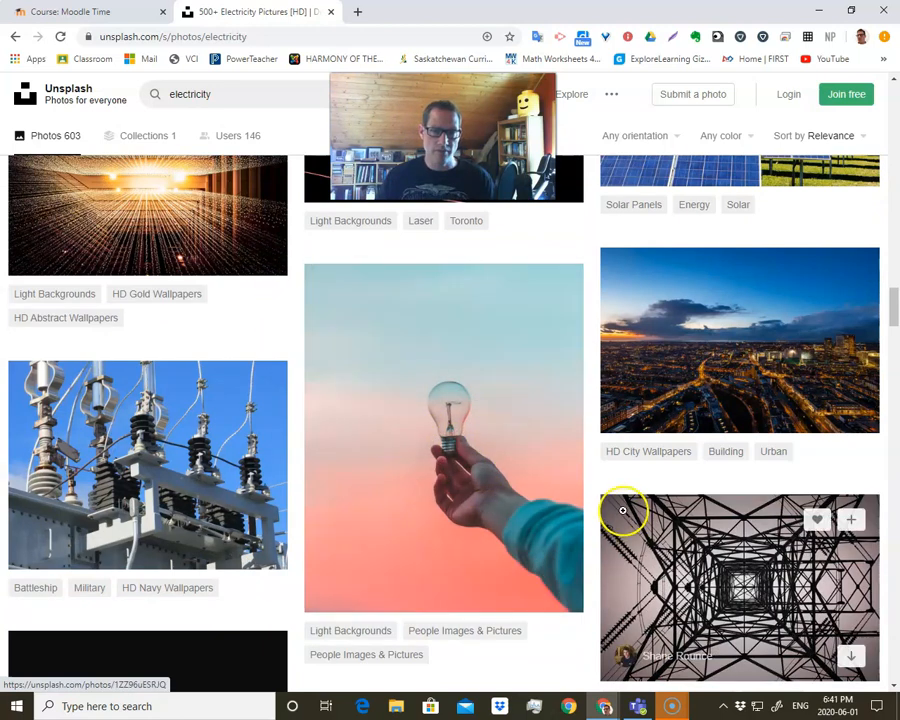
pyautogui.click(488, 396)
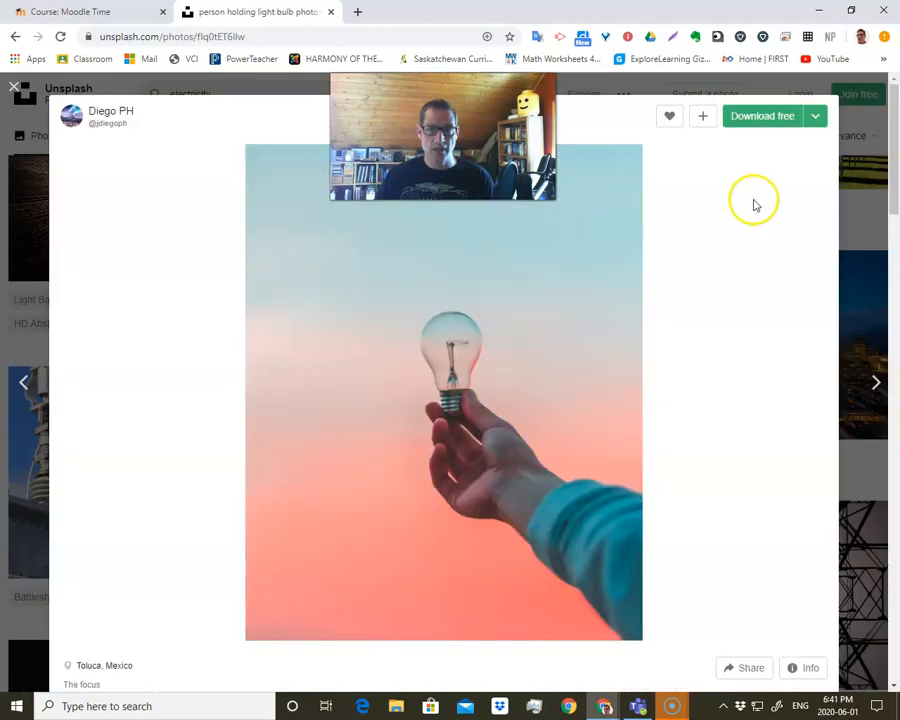
# Download the light bulb photo for free and show the saved file in the Downloads folder.
pyautogui.click(756, 121)
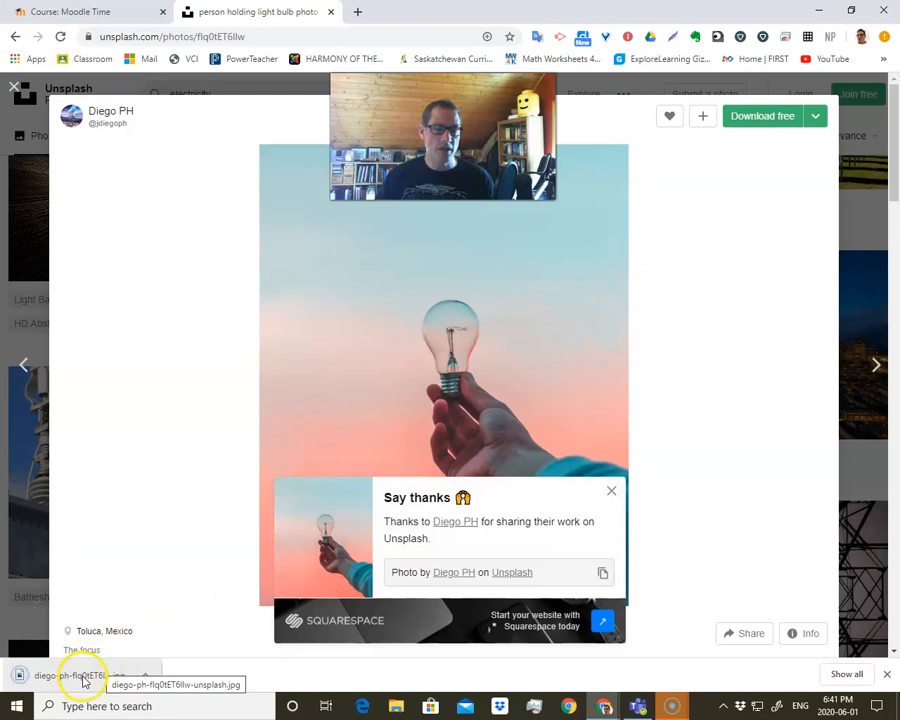
pyautogui.rightClick(85, 680)
pyautogui.click(127, 645)
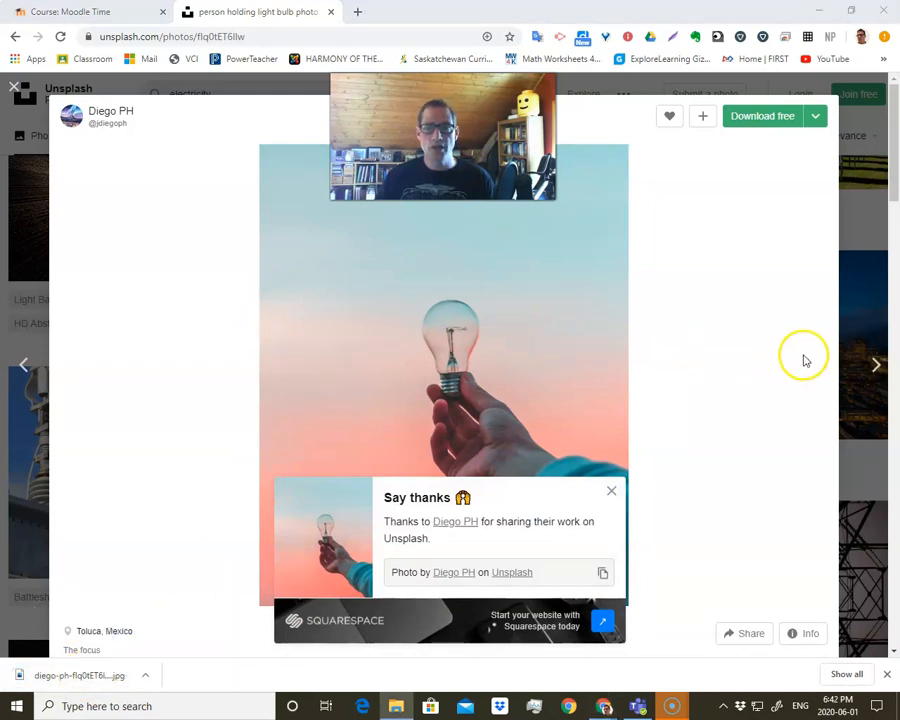
pyautogui.moveTo(899, 148); pyautogui.dragTo(368, 207)
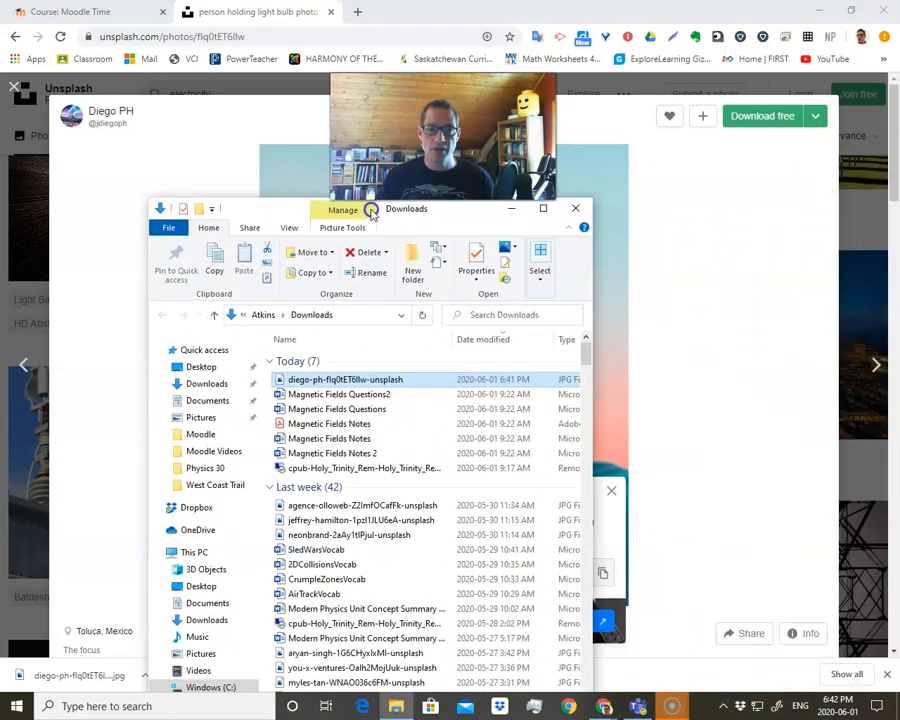
# Copy the downloaded light bulb photo from the Downloads folder.
pyautogui.click(366, 383)
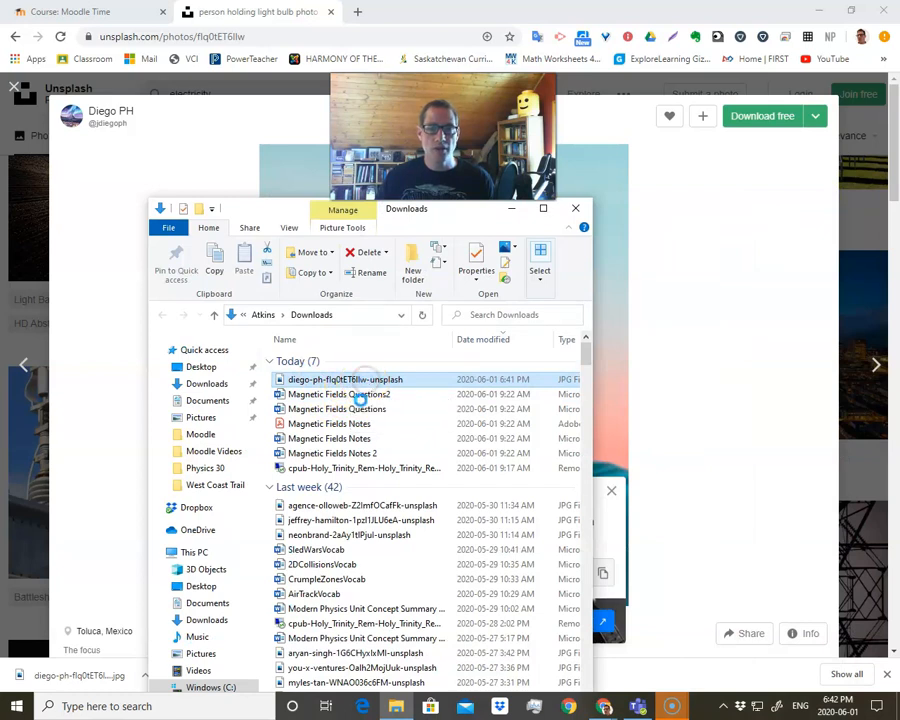
pyautogui.rightClick(350, 410)
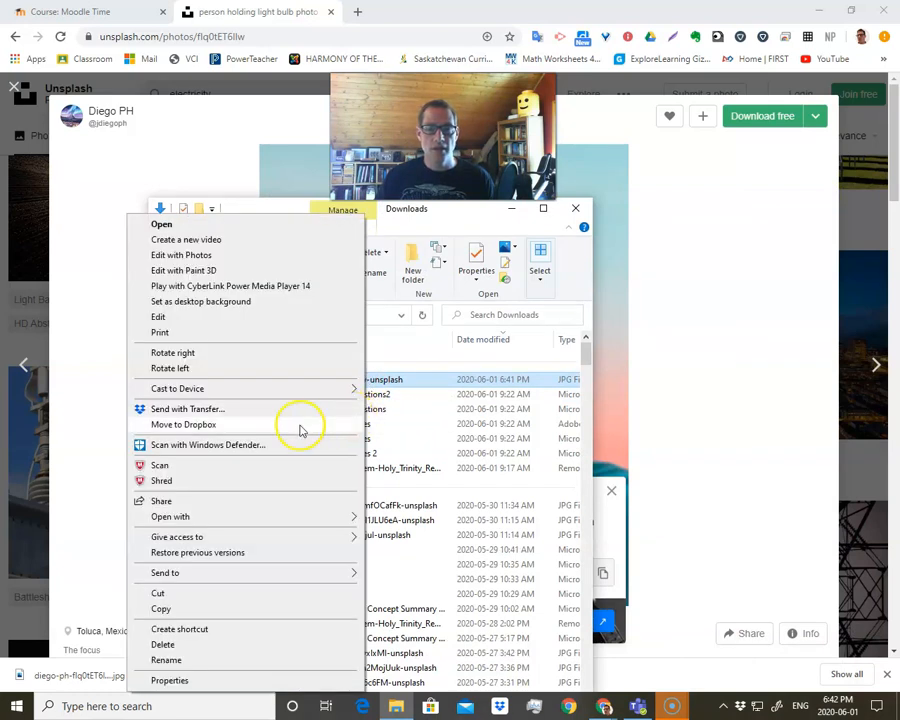
pyautogui.click(170, 607)
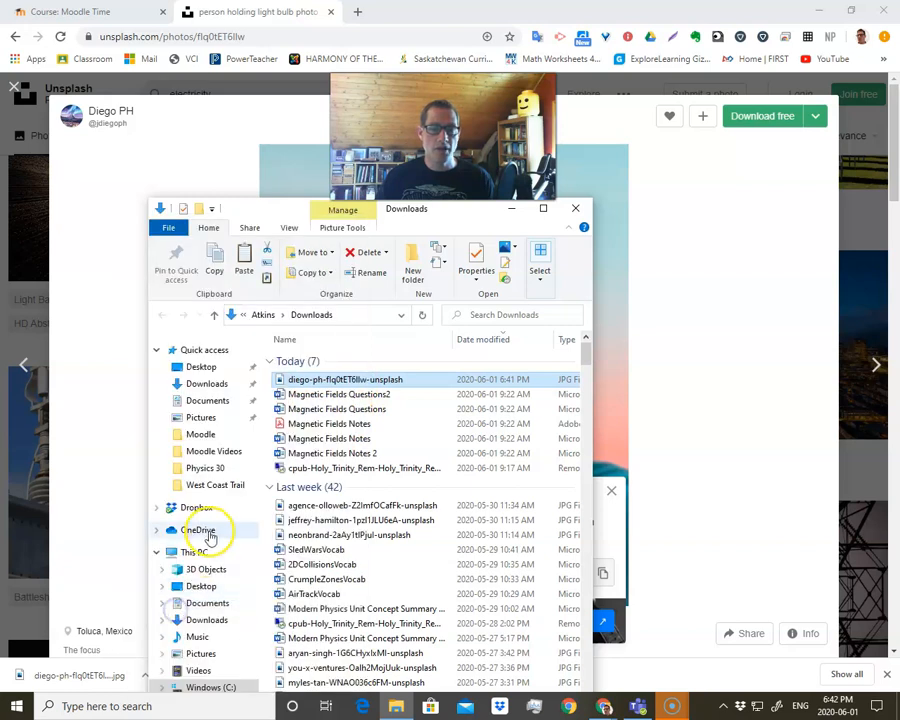
# Look through the Moodle Videos and Moodle folders for a place to keep the photo.
pyautogui.click(213, 453)
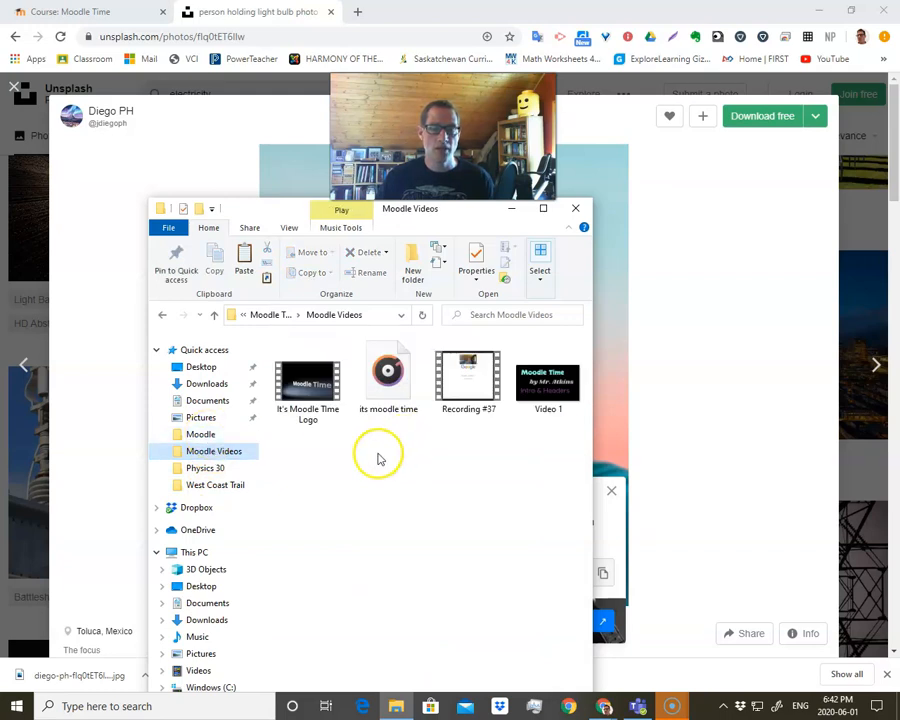
pyautogui.click(196, 434)
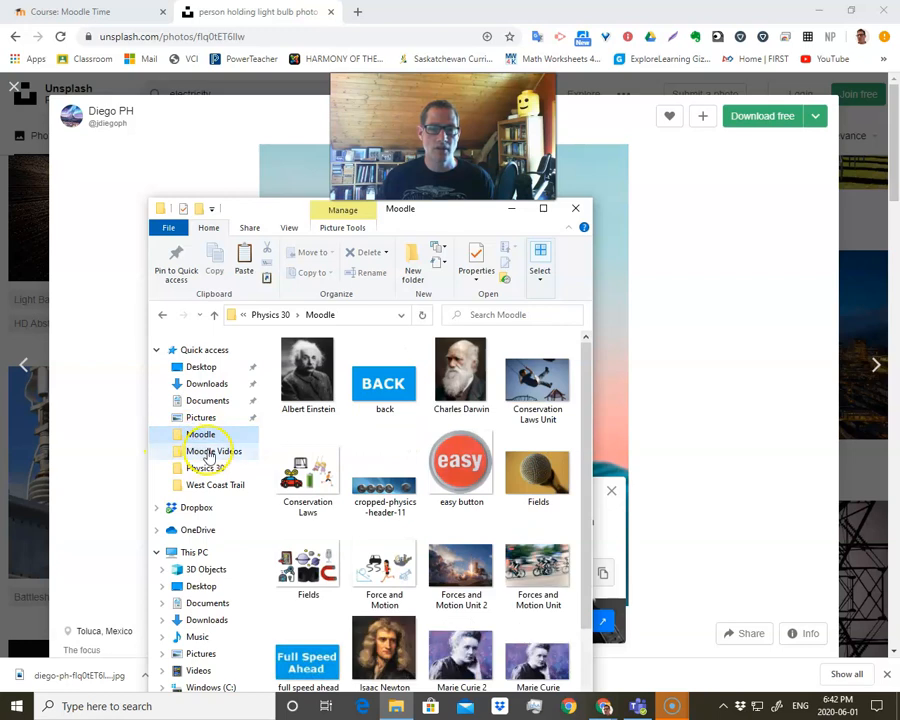
pyautogui.click(210, 452)
pyautogui.rightClick(364, 448)
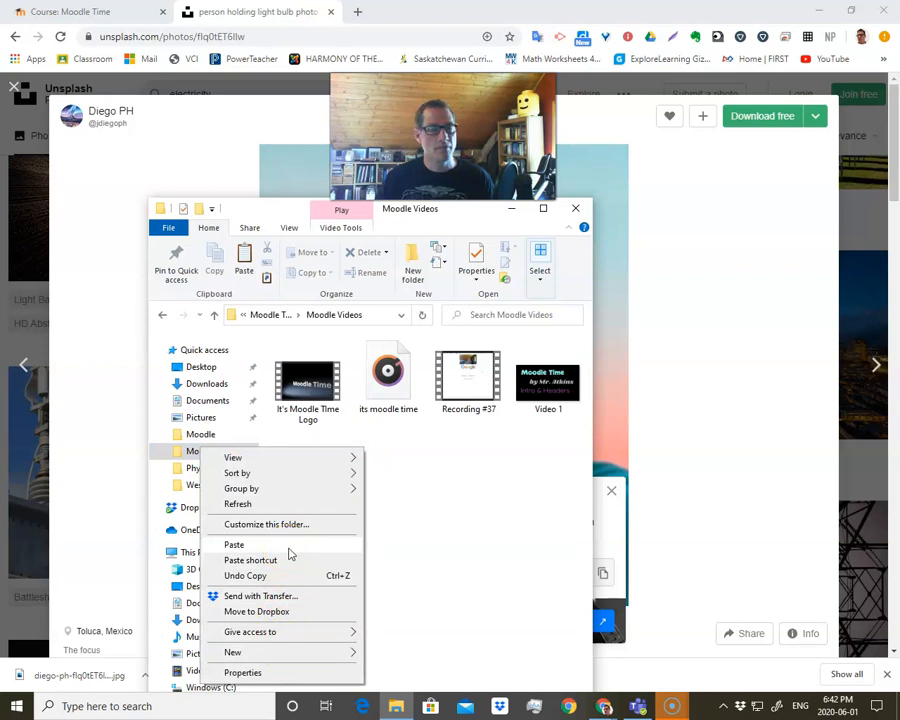
pyautogui.click(606, 486)
pyautogui.click(606, 486)
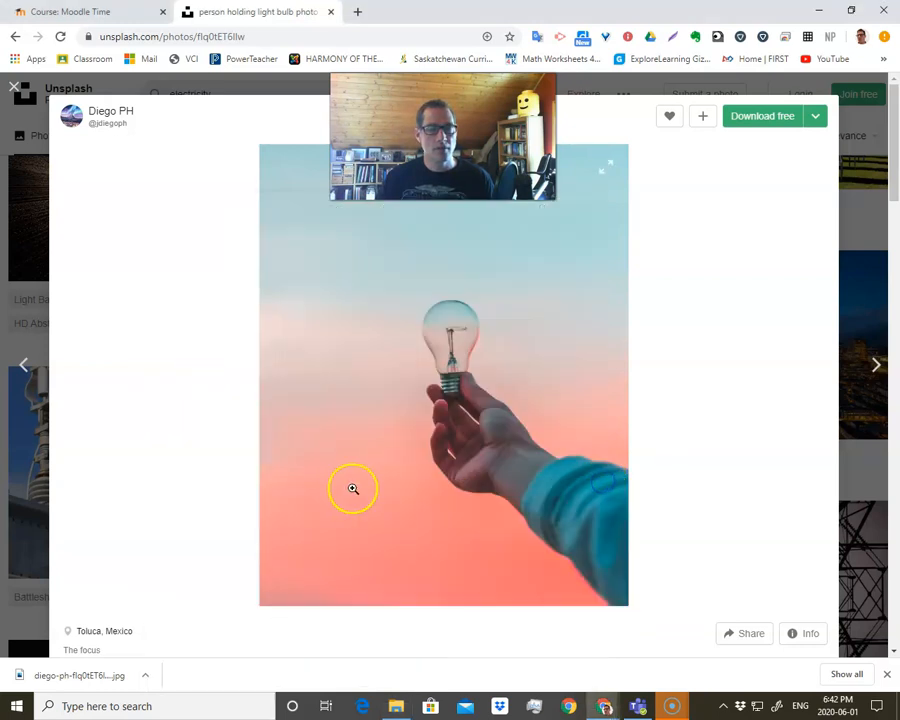
pyautogui.click(430, 706)
pyautogui.click(218, 435)
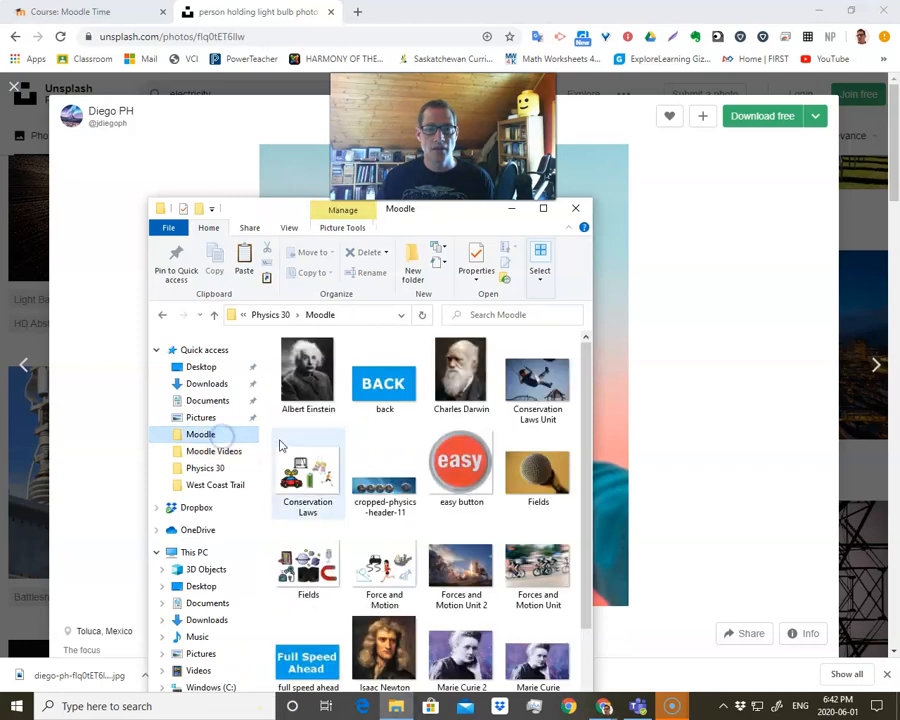
pyautogui.scroll(-10, 320, 455)
pyautogui.click(373, 464)
pyautogui.scroll(8, 373, 470)
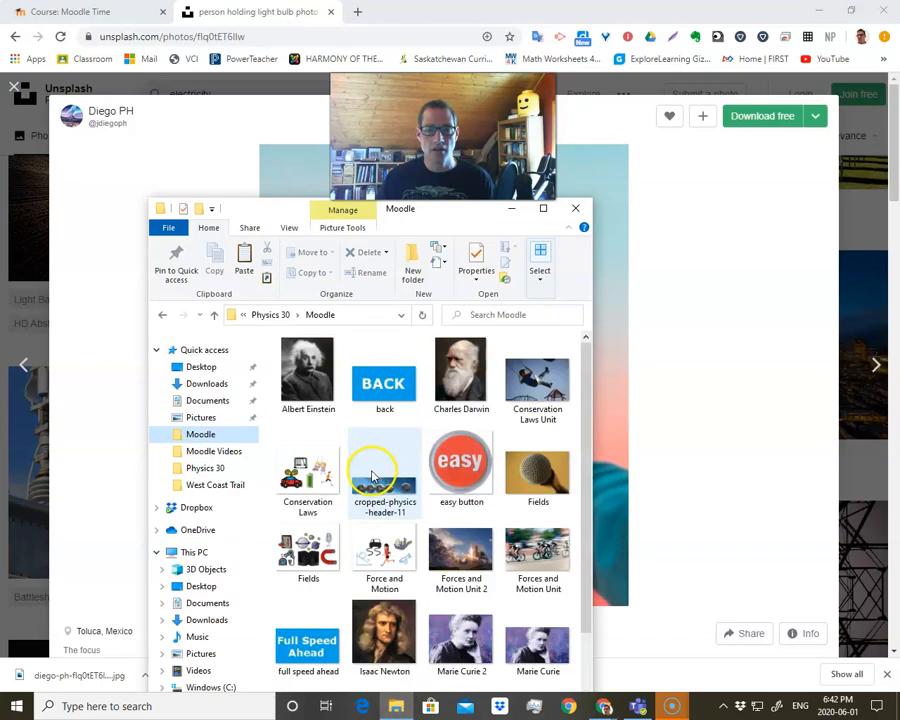
pyautogui.scroll(-10, 370, 472)
# Paste the light bulb photo into the Moodle Videos folder and put the folder window out of the way.
pyautogui.click(220, 453)
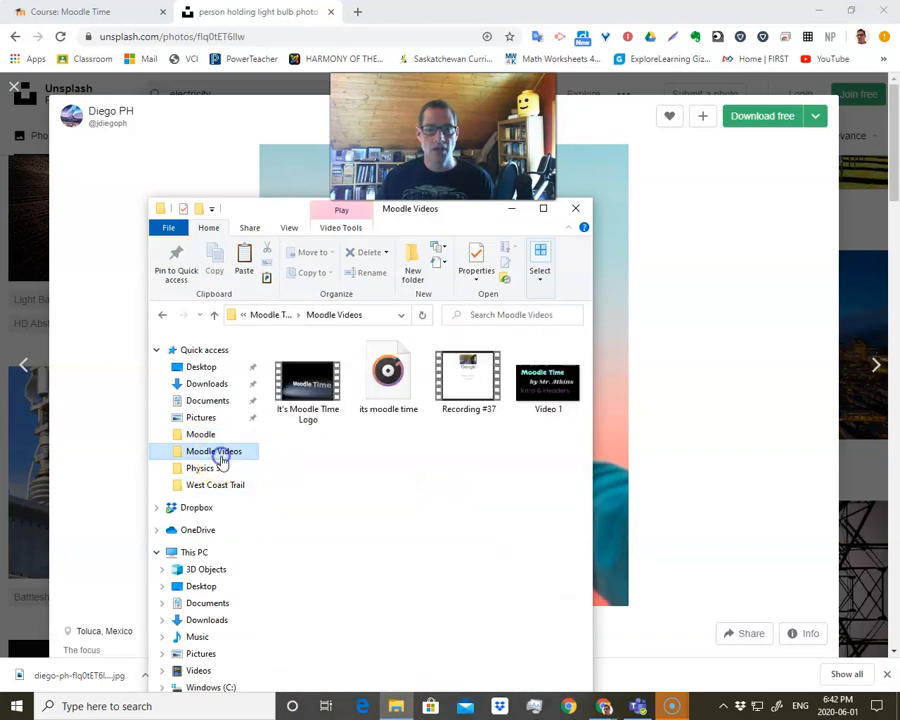
pyautogui.rightClick(313, 453)
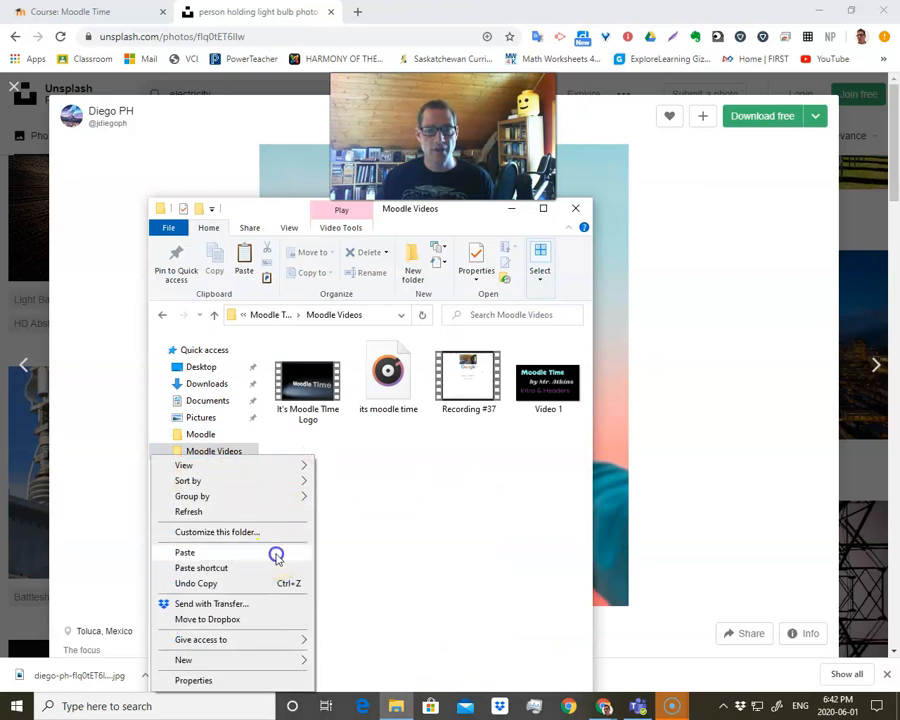
pyautogui.click(185, 552)
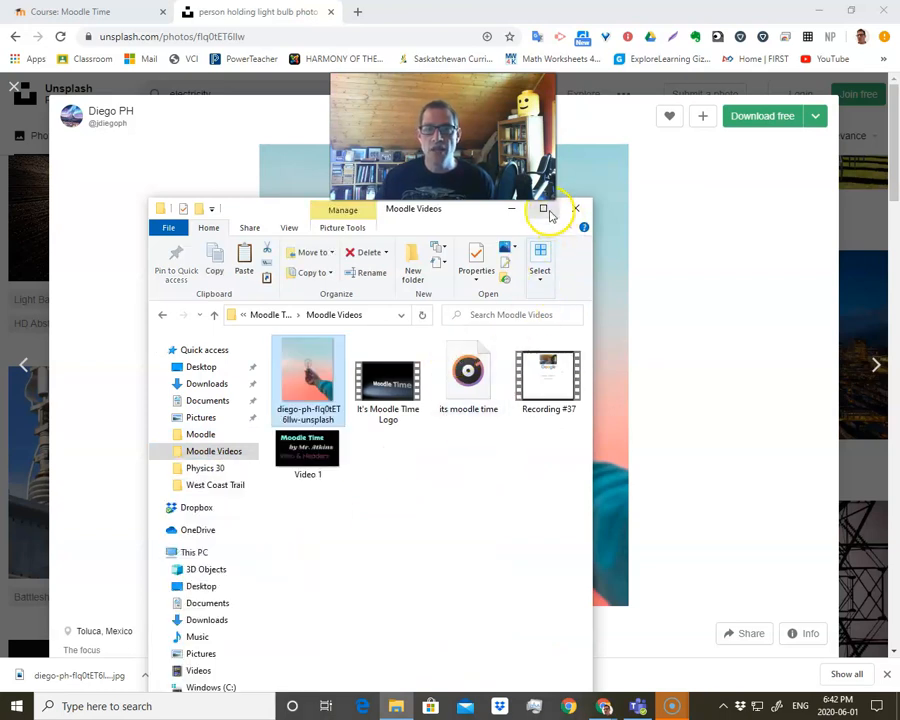
pyautogui.moveTo(468, 212); pyautogui.dragTo(730, 219)
pyautogui.click(185, 213)
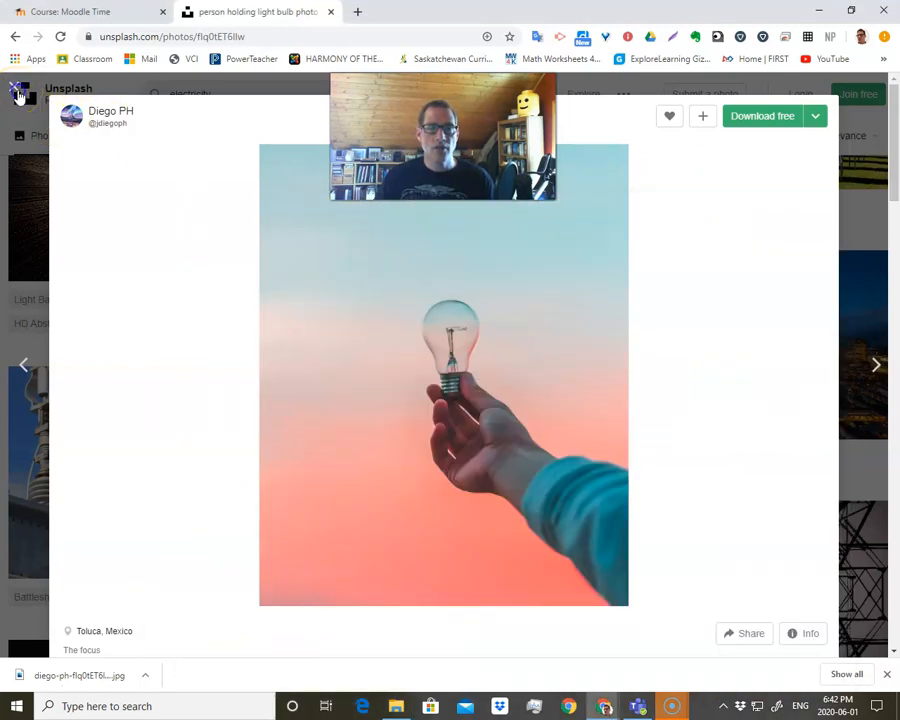
# Close the Unsplash photo view and return to the Moodle Time course page with its tiles.
pyautogui.click(18, 95)
pyautogui.click(118, 11)
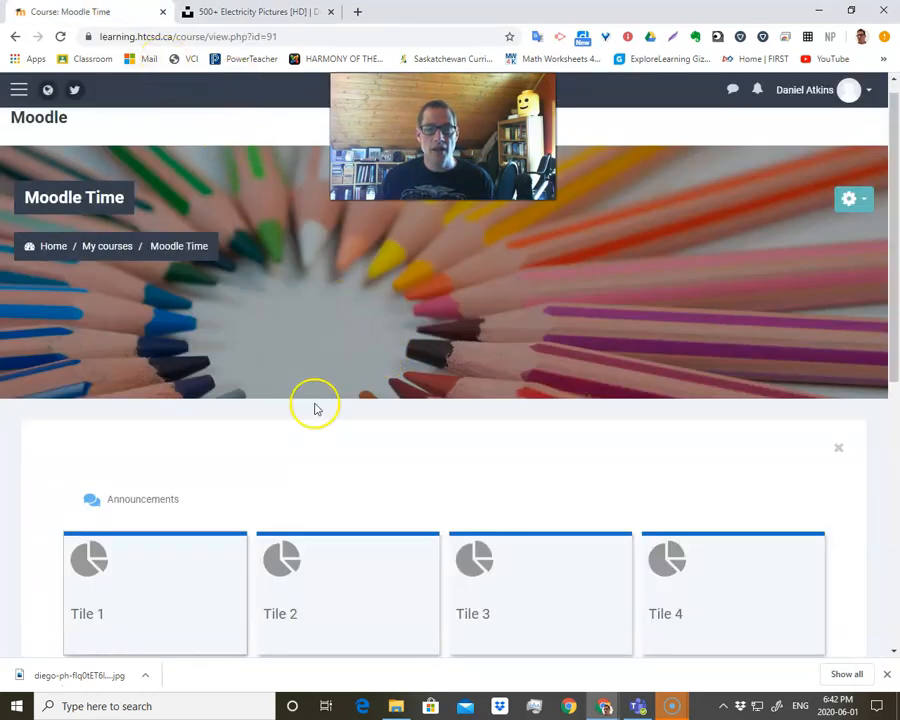
pyautogui.scroll(-3, 290, 420)
pyautogui.scroll(3, 592, 390)
pyautogui.scroll(-4, 192, 456)
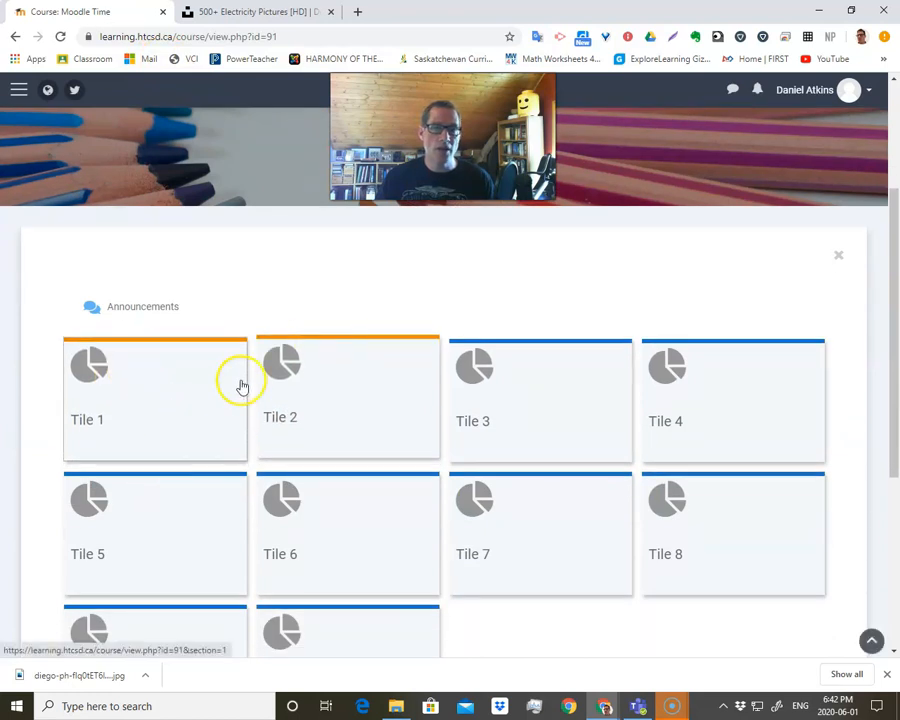
pyautogui.scroll(4, 434, 376)
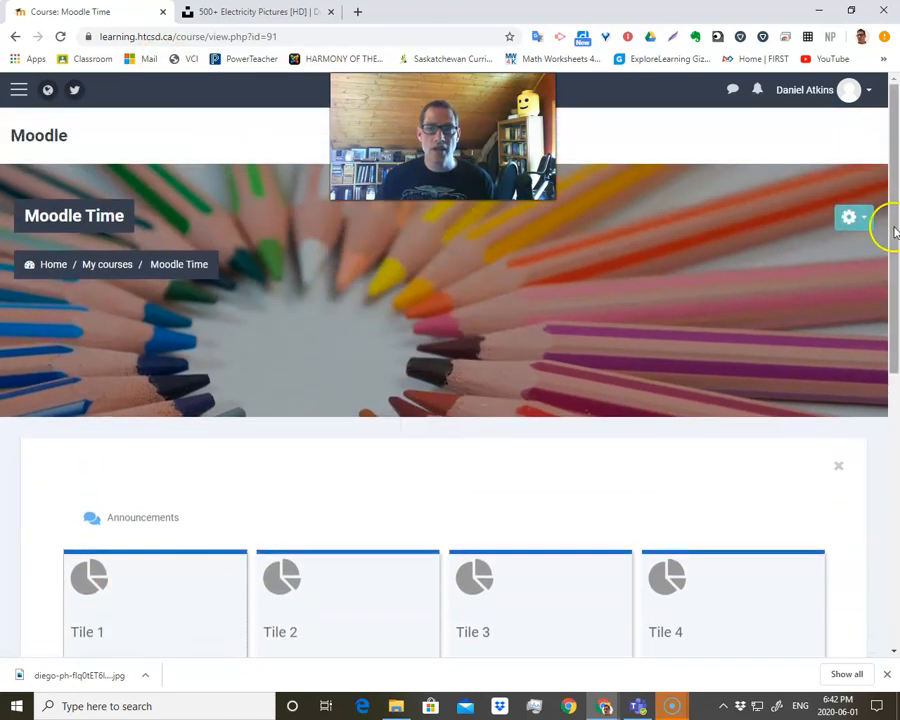
# Turn editing on for the Moodle Time course and open the new photo upload page for Tile 1.
pyautogui.click(849, 218)
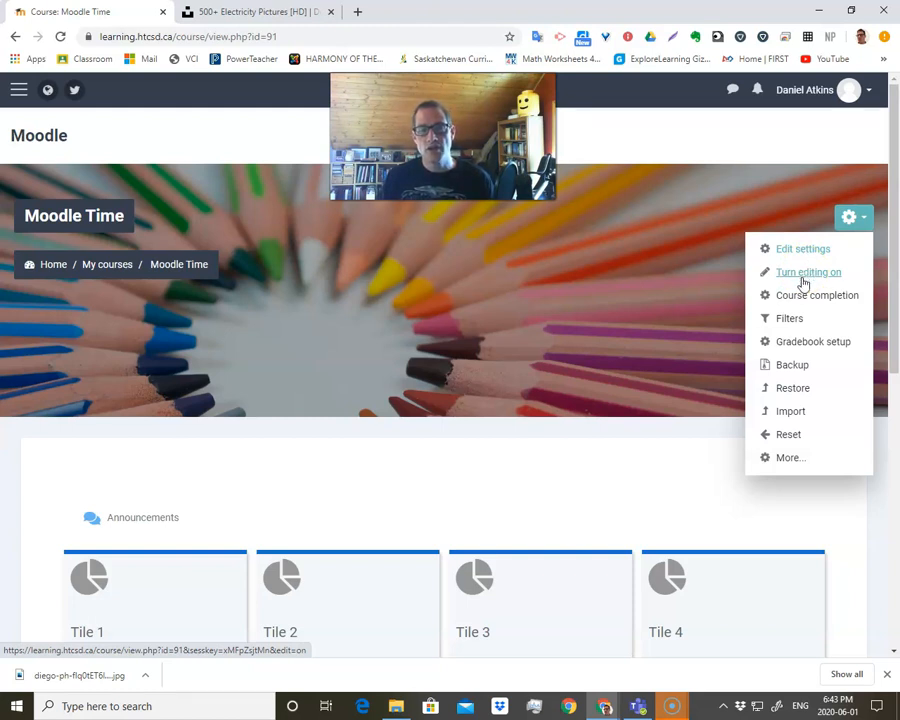
pyautogui.click(803, 274)
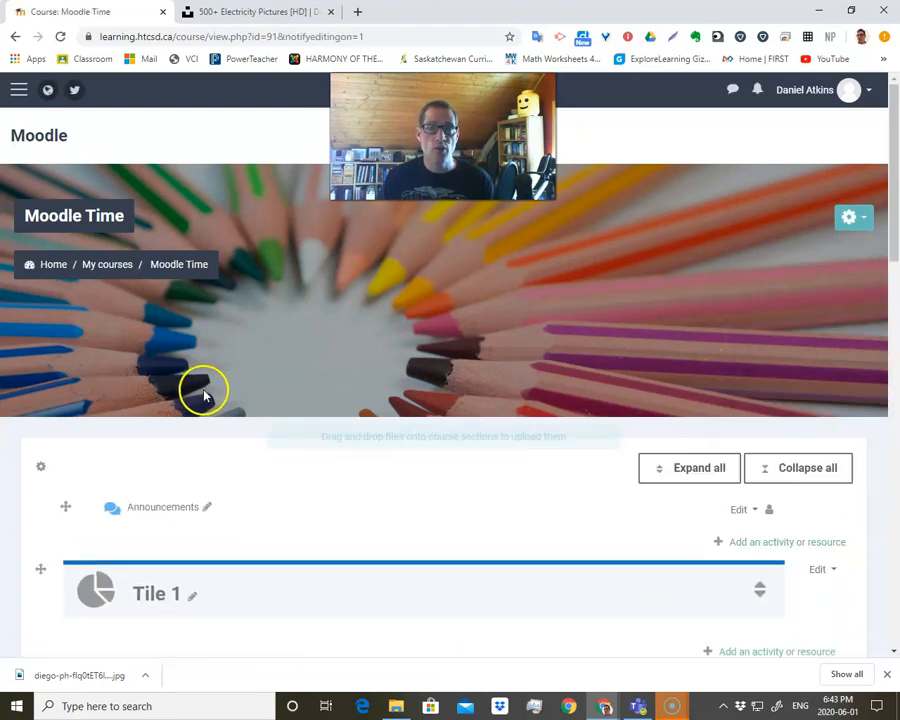
pyautogui.scroll(-4, 205, 392)
pyautogui.scroll(-1, 207, 397)
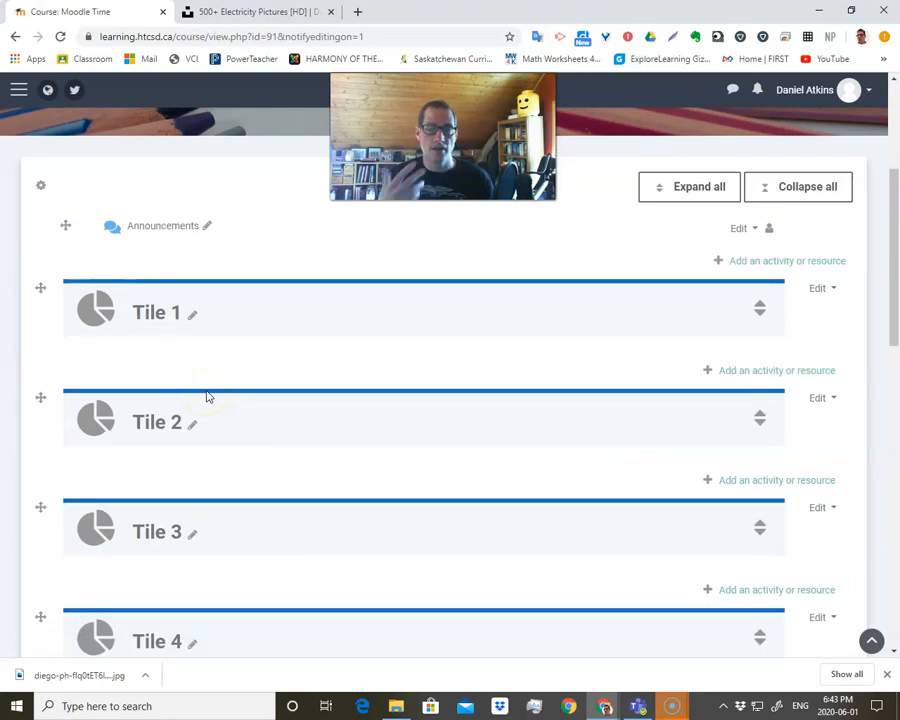
pyautogui.click(95, 311)
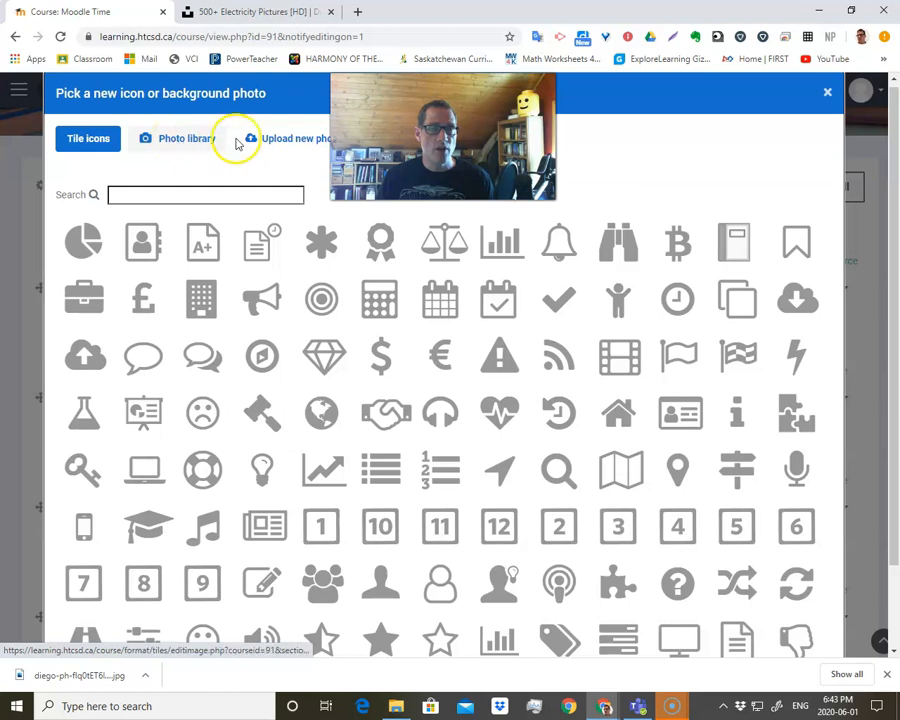
pyautogui.click(289, 140)
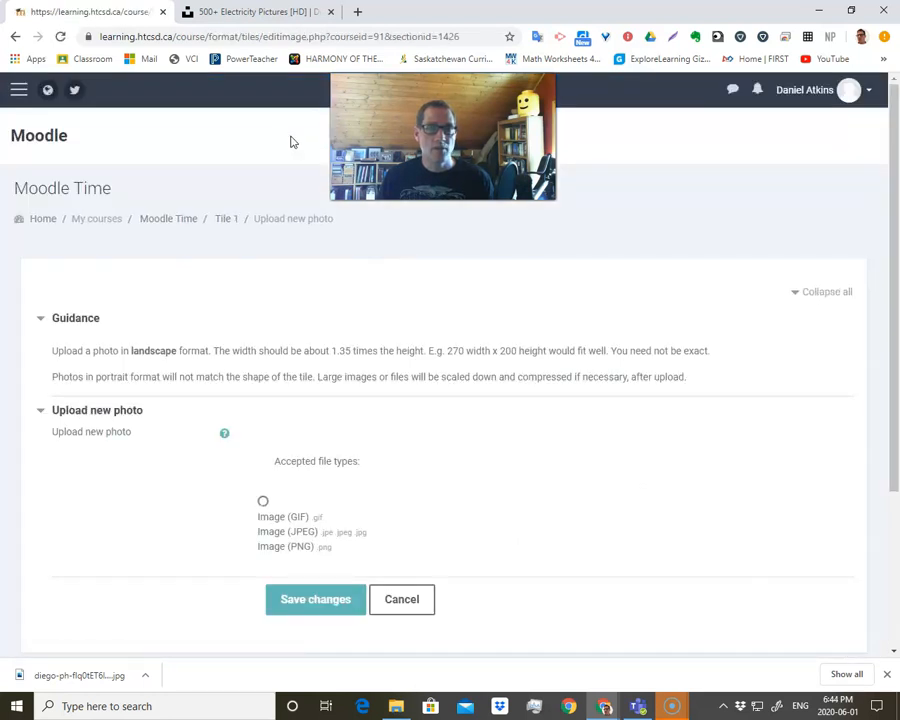
pyautogui.scroll(-1, 375, 402)
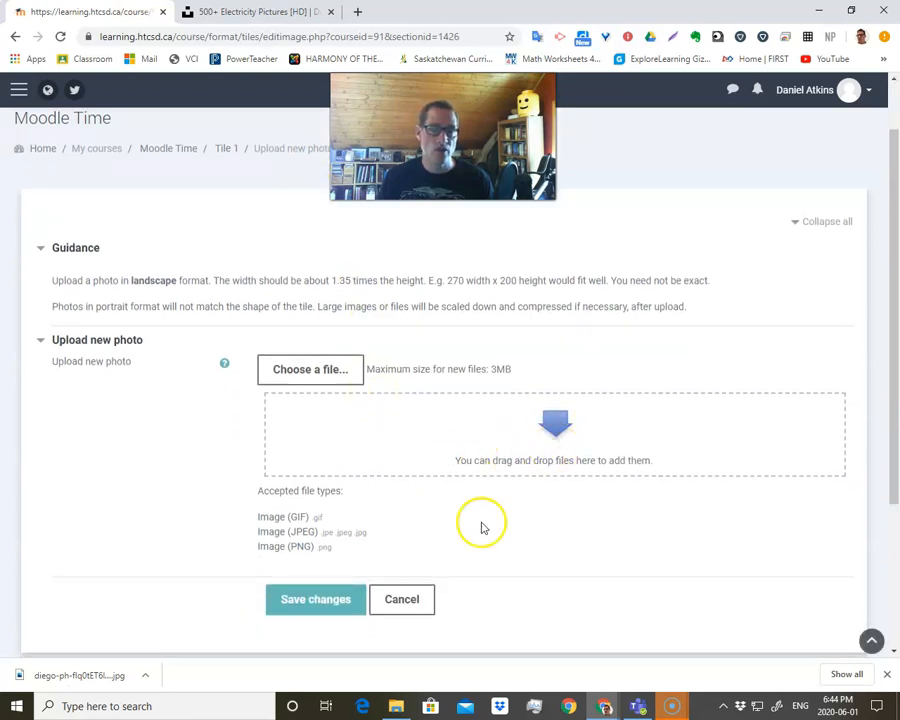
# Upload the light bulb photo from the Moodle Videos folder as Tile 1's background and save the changes.
pyautogui.click(396, 706)
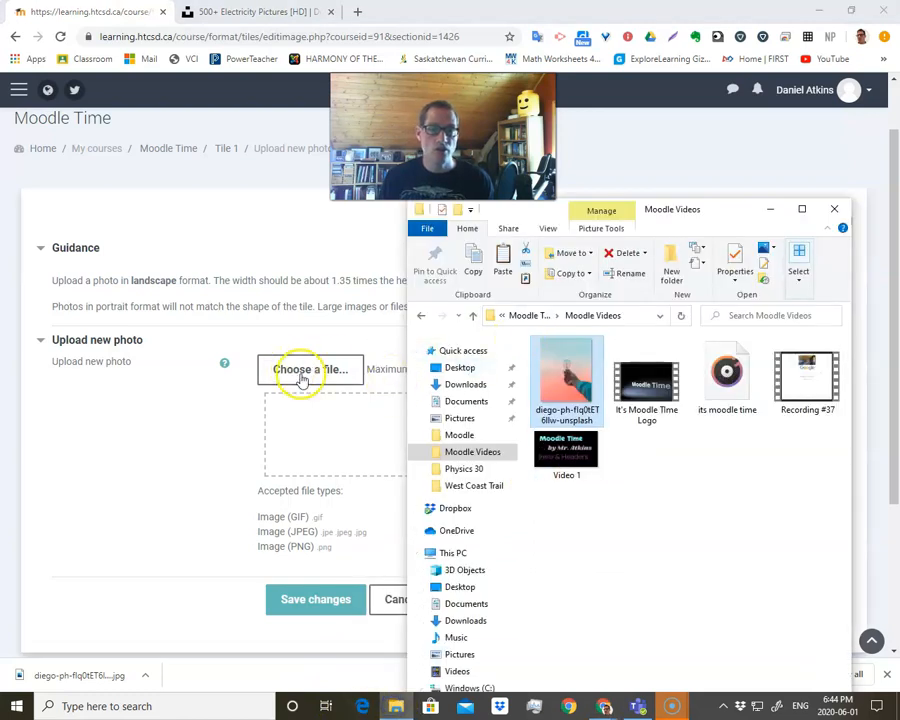
pyautogui.moveTo(572, 368); pyautogui.dragTo(359, 460)
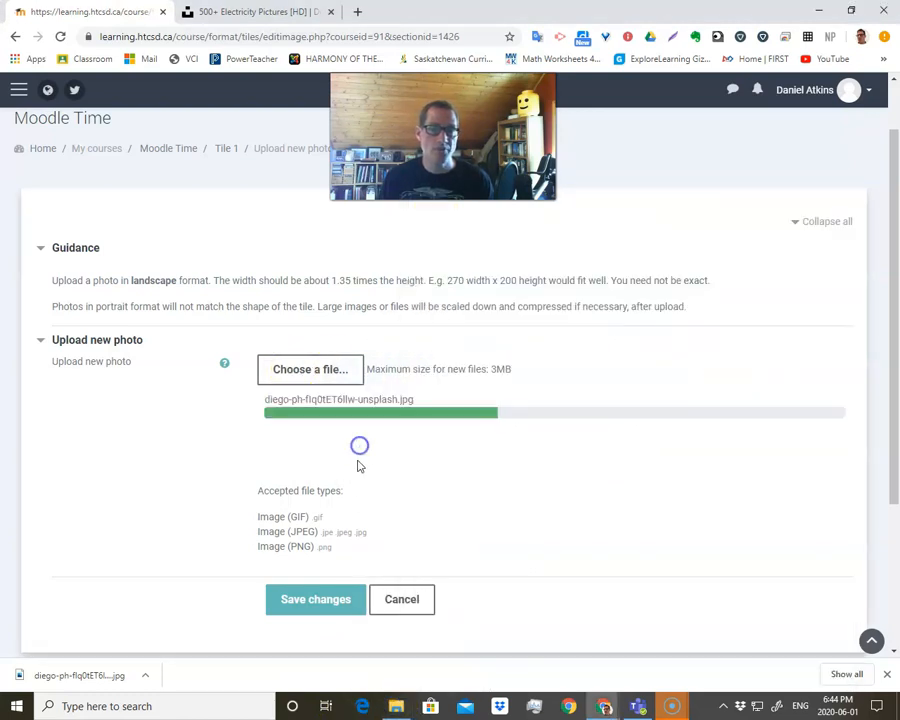
pyautogui.click(314, 603)
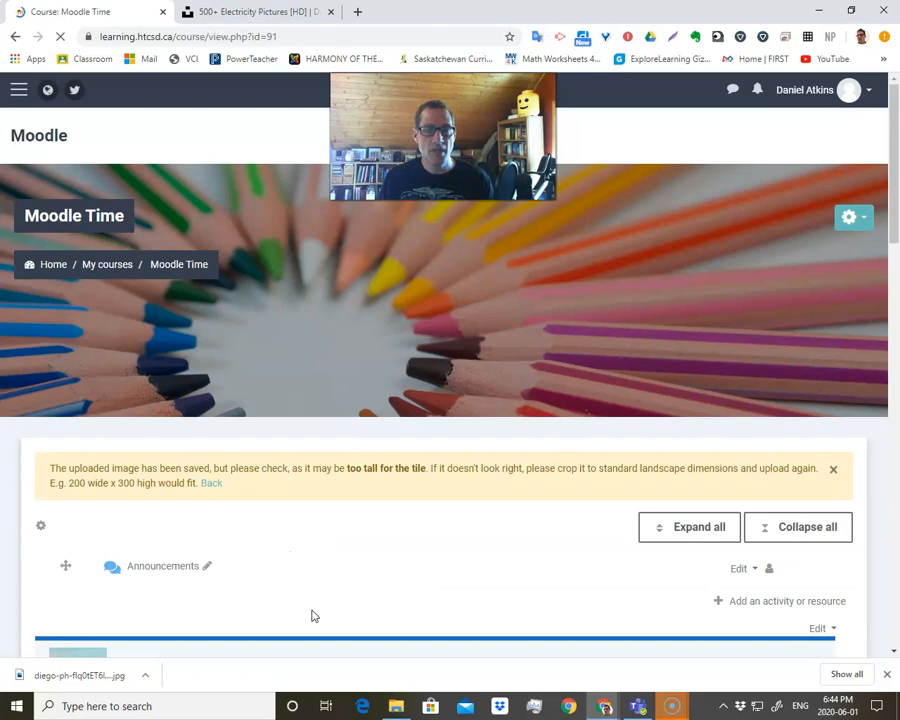
pyautogui.scroll(-4, 326, 612)
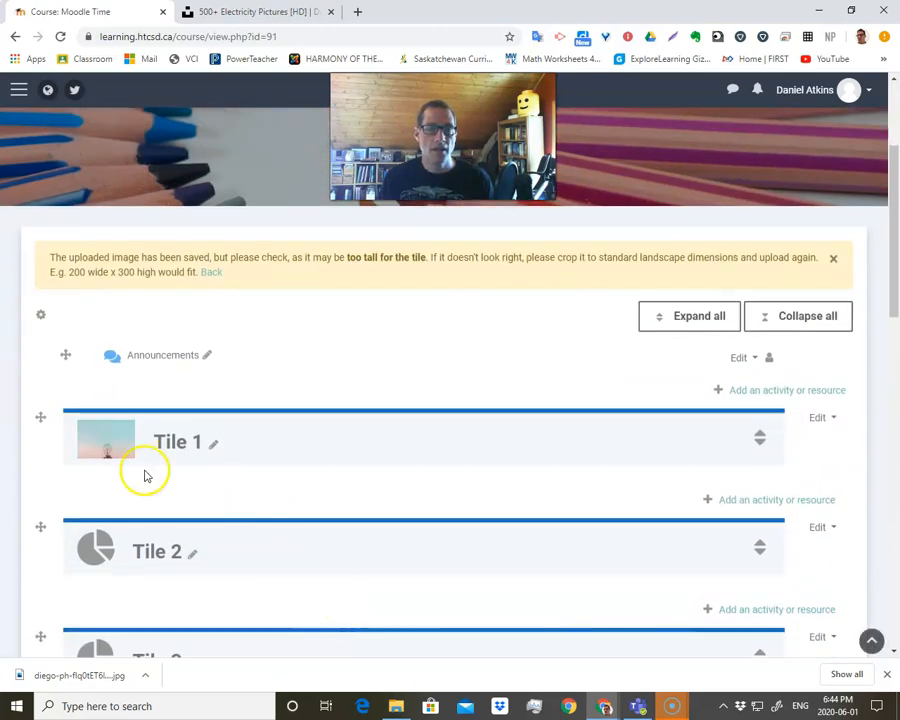
# Turn editing off for the course and check how the photo looks on Tile 1.
pyautogui.scroll(3, 722, 360)
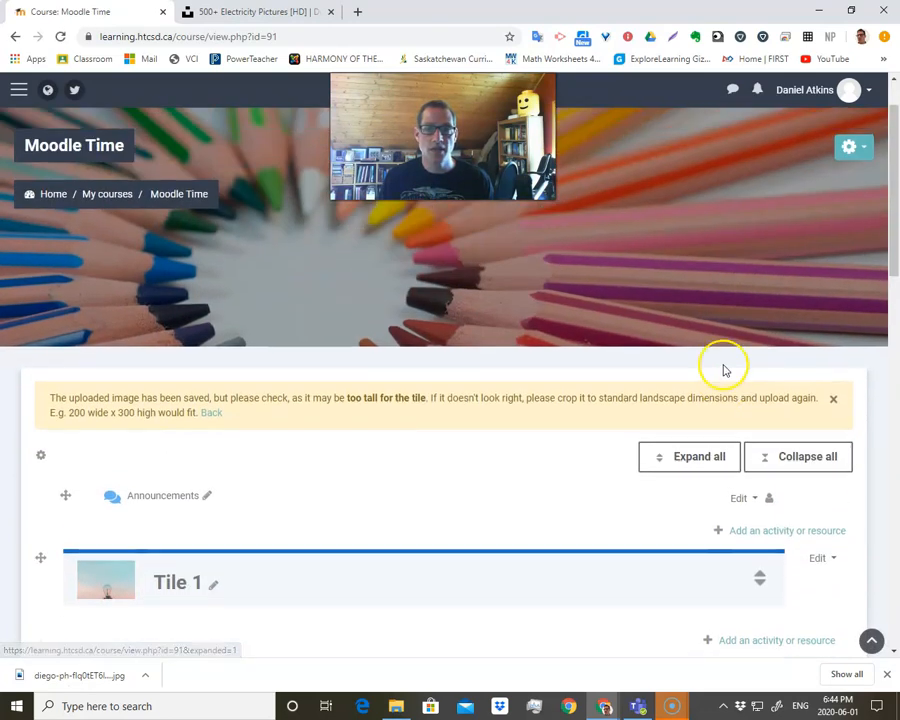
pyautogui.scroll(2, 526, 504)
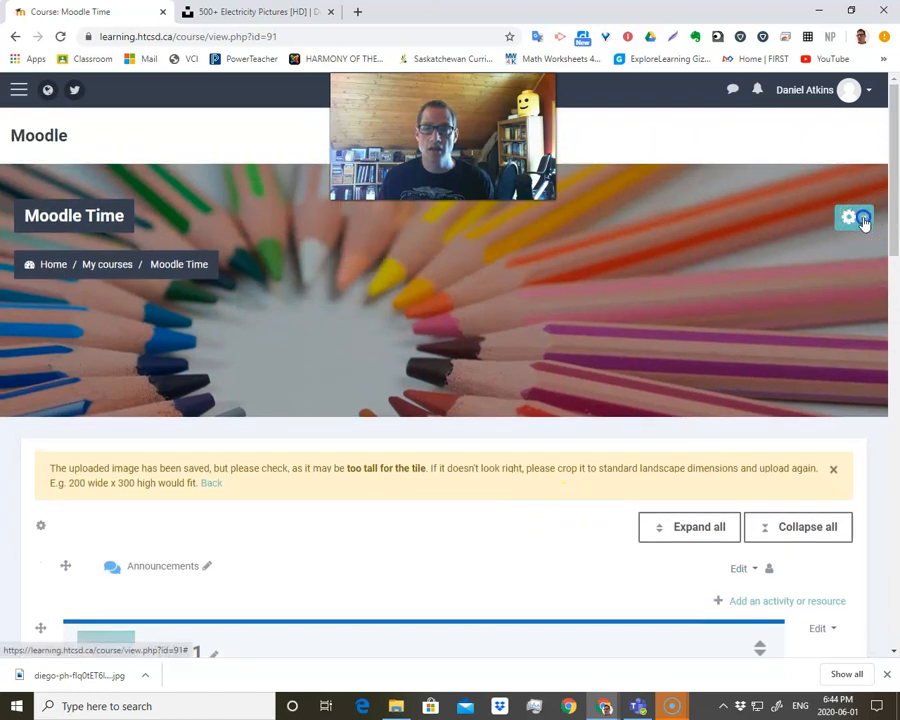
pyautogui.click(864, 220)
pyautogui.click(810, 273)
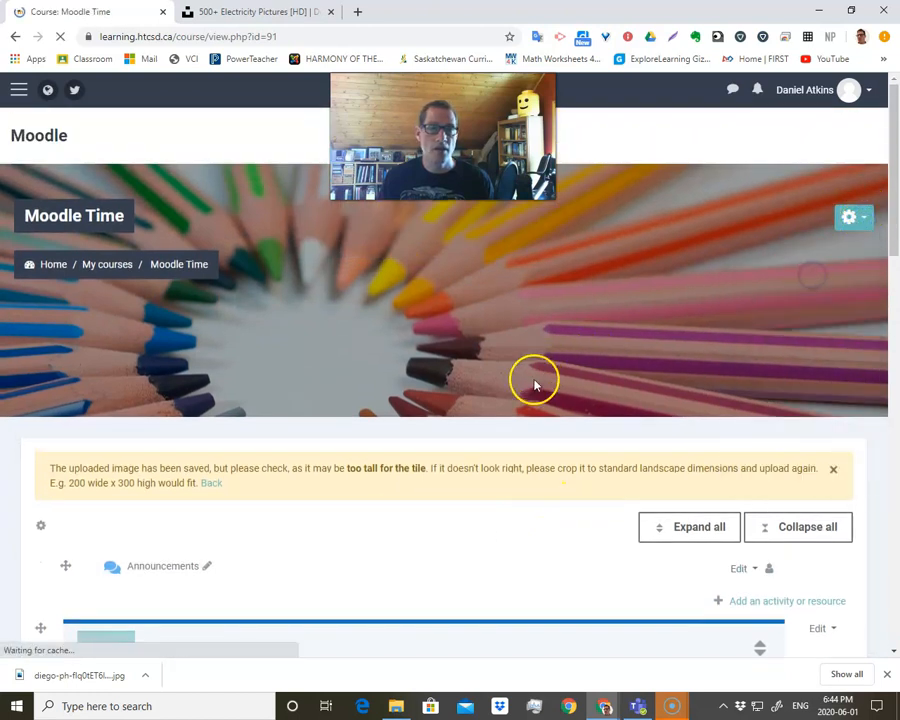
pyautogui.scroll(-3, 450, 420)
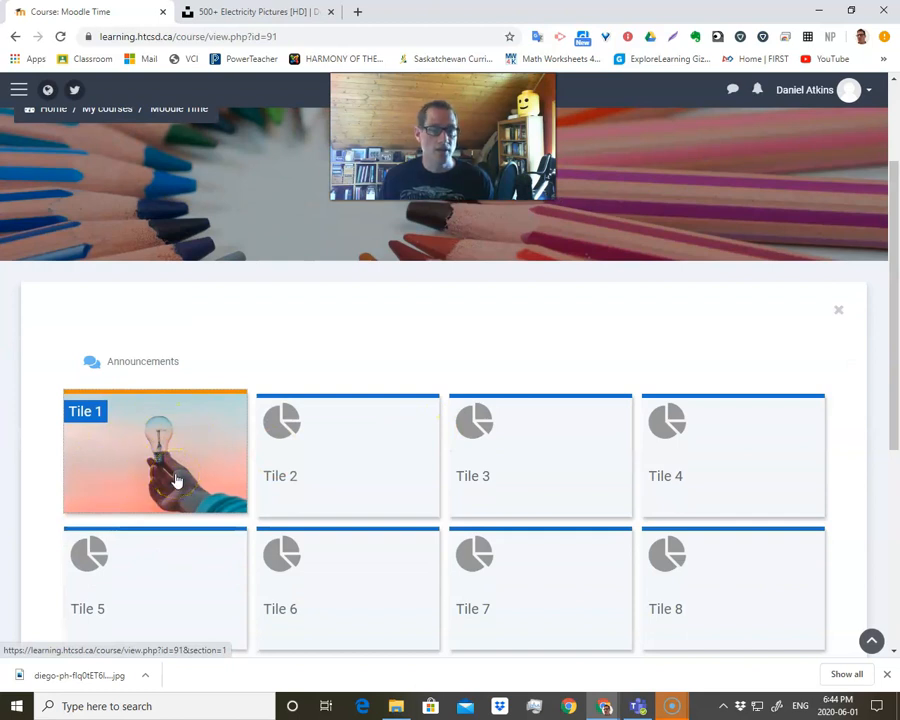
pyautogui.click(126, 487)
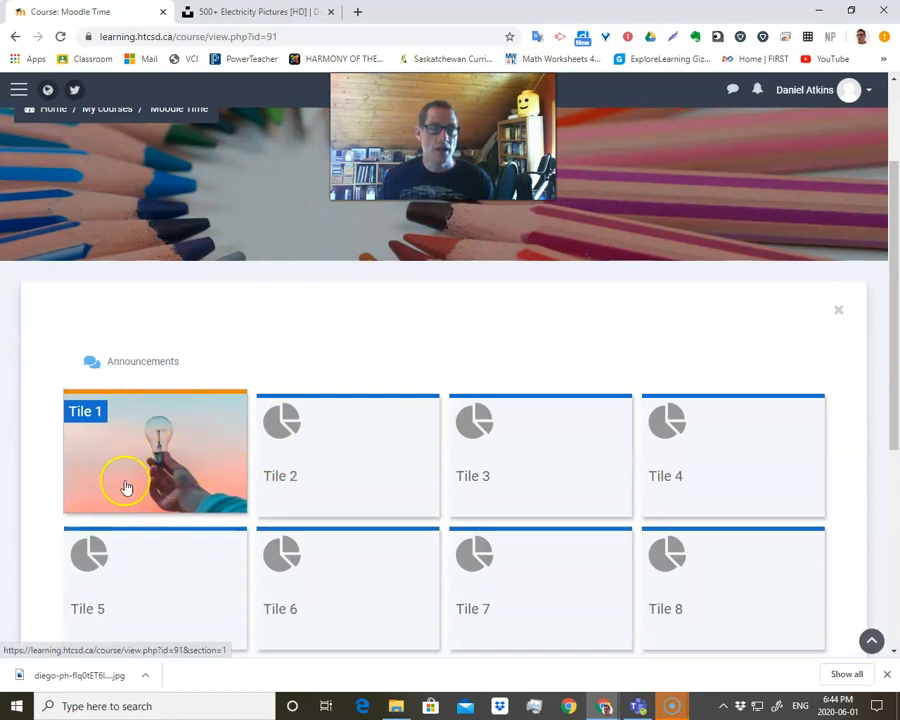
pyautogui.scroll(1, 510, 415)
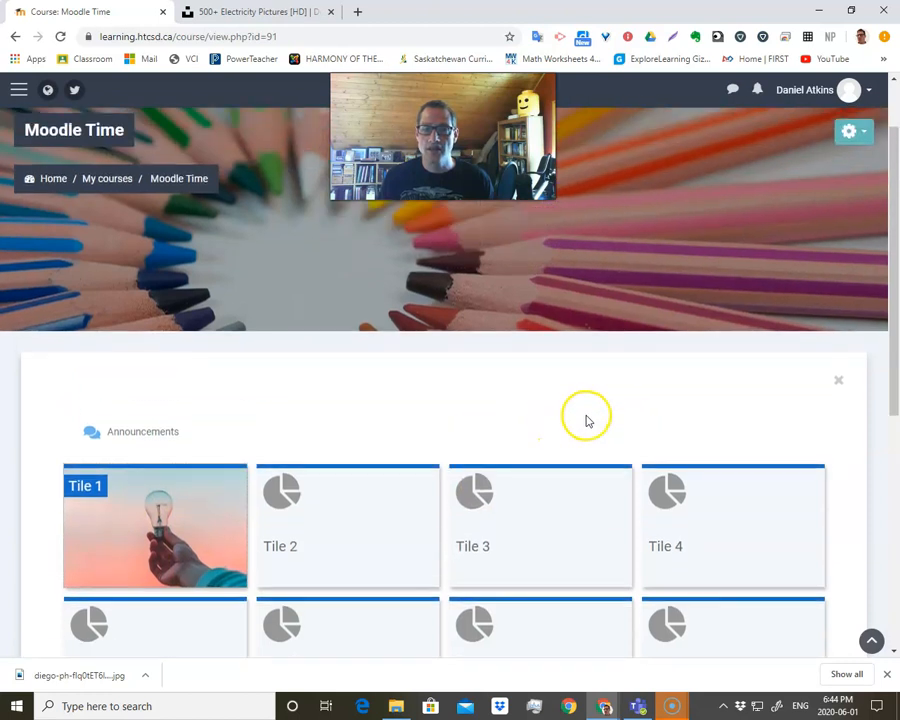
# Turn editing on for the Moodle Time course and rename Tile 1 as Electricity.
pyautogui.click(847, 140)
pyautogui.click(804, 185)
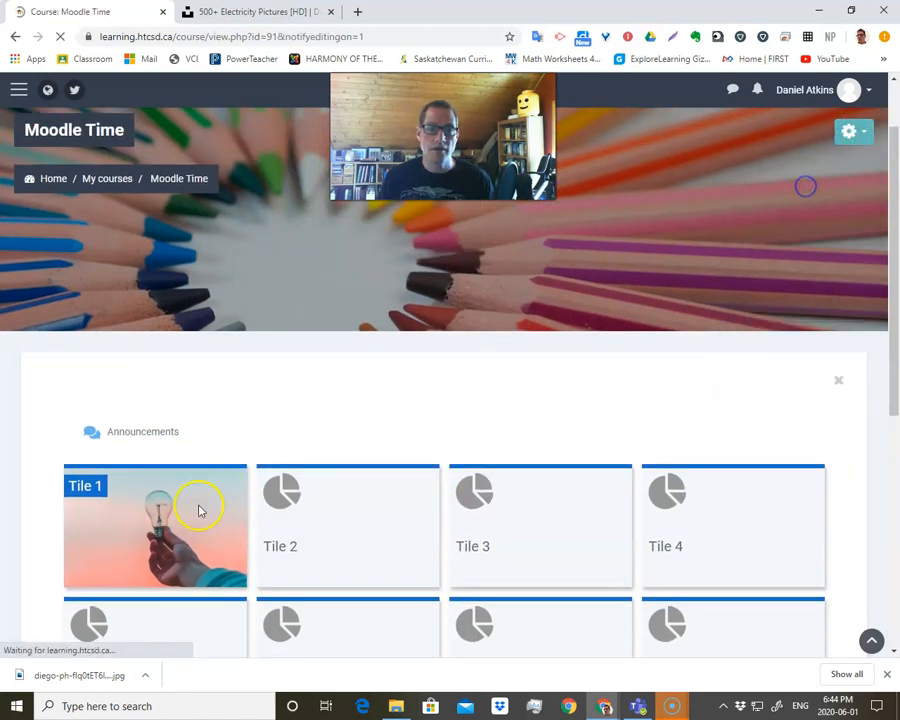
pyautogui.scroll(-2, 129, 562)
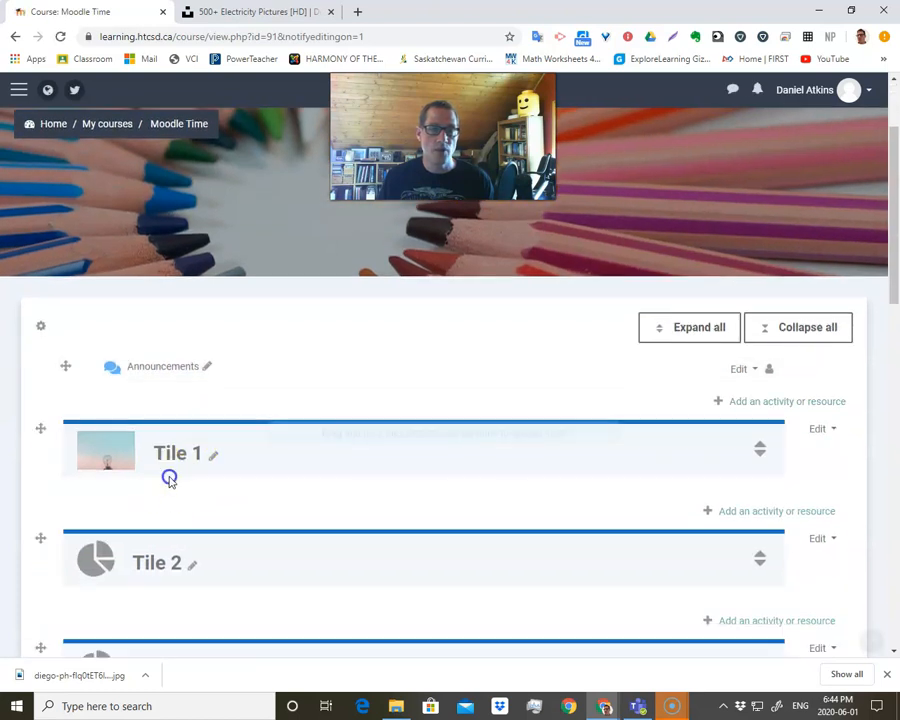
pyautogui.click(181, 463)
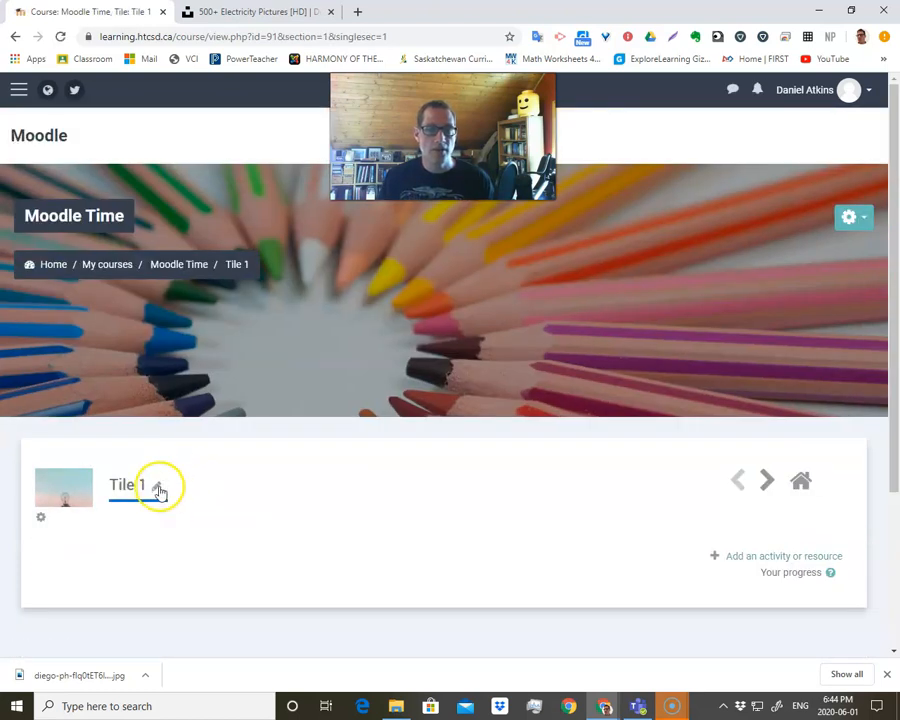
pyautogui.click(159, 485)
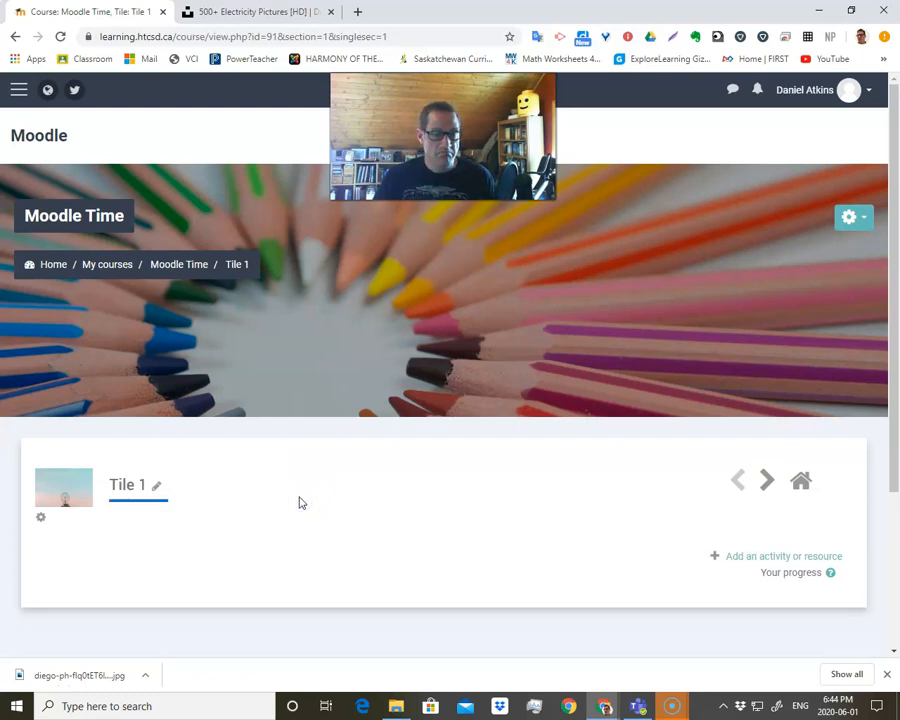
pyautogui.click(157, 488)
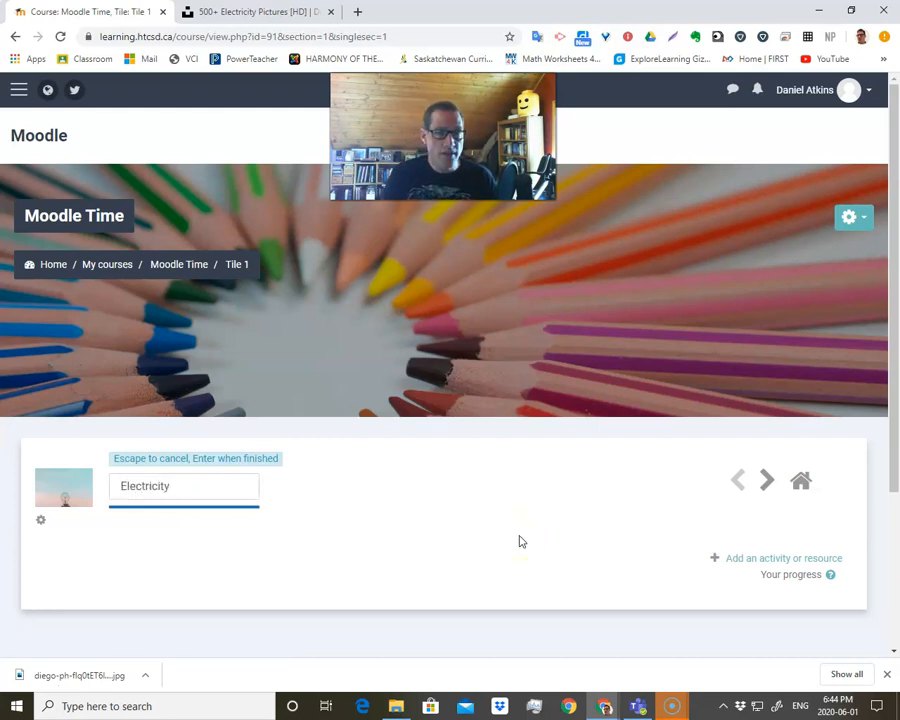
pyautogui.press('Return')
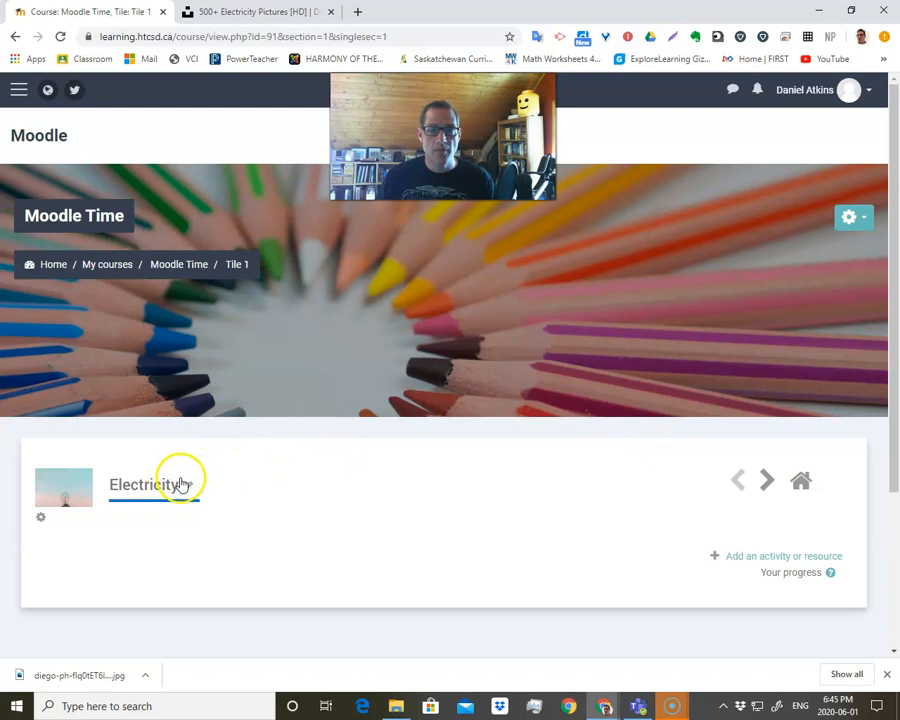
# Turn editing off, collapse the expanded Electricity section and check the renamed tile on the course page.
pyautogui.click(850, 218)
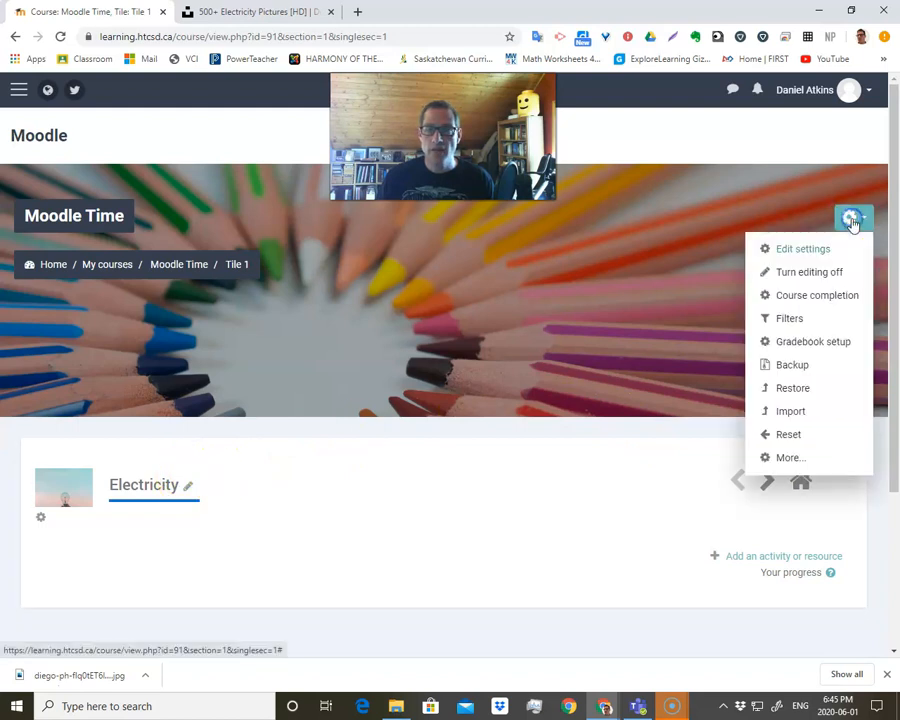
pyautogui.click(806, 272)
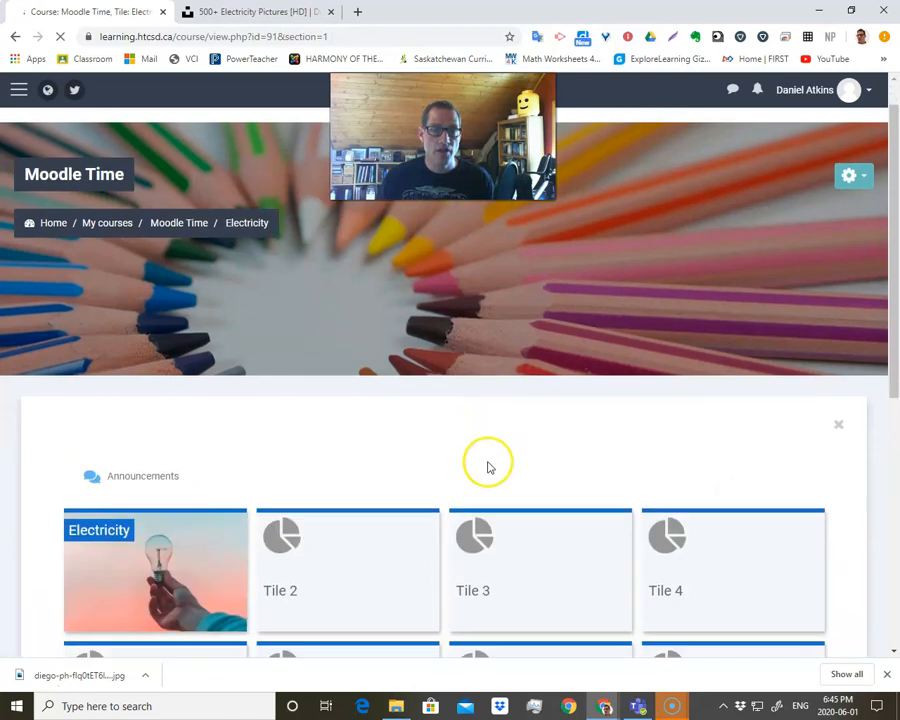
pyautogui.scroll(-6, 104, 384)
pyautogui.scroll(1, 212, 358)
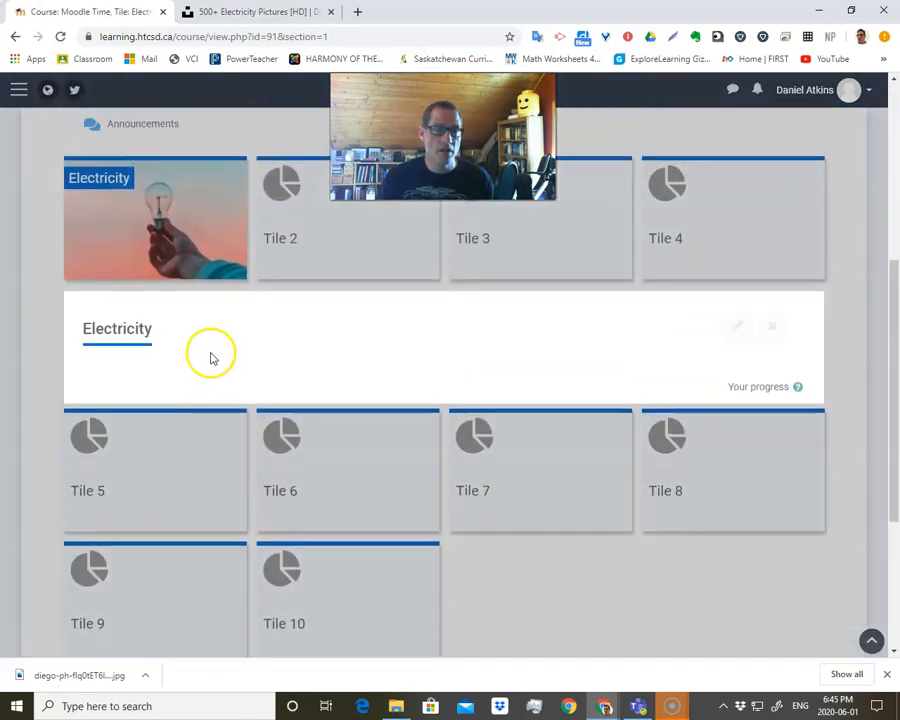
pyautogui.click(773, 327)
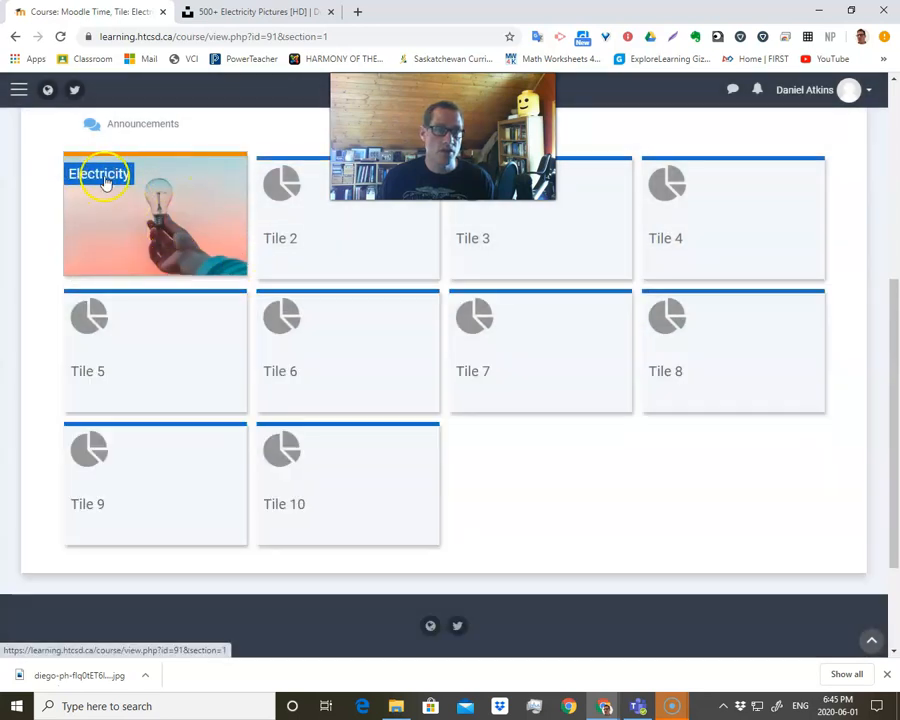
pyautogui.scroll(3, 261, 390)
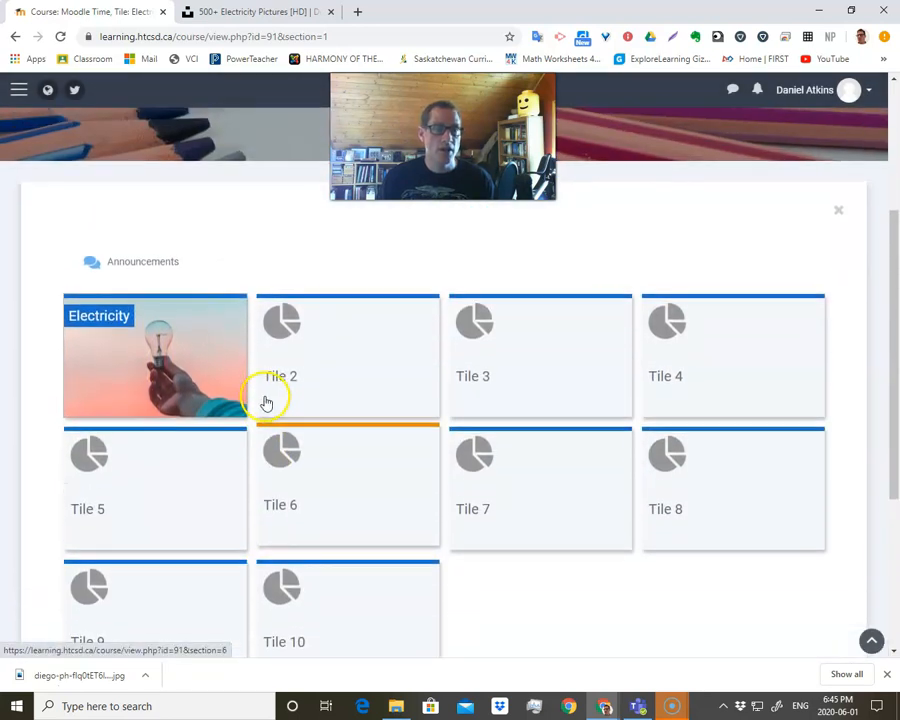
pyautogui.scroll(1, 280, 418)
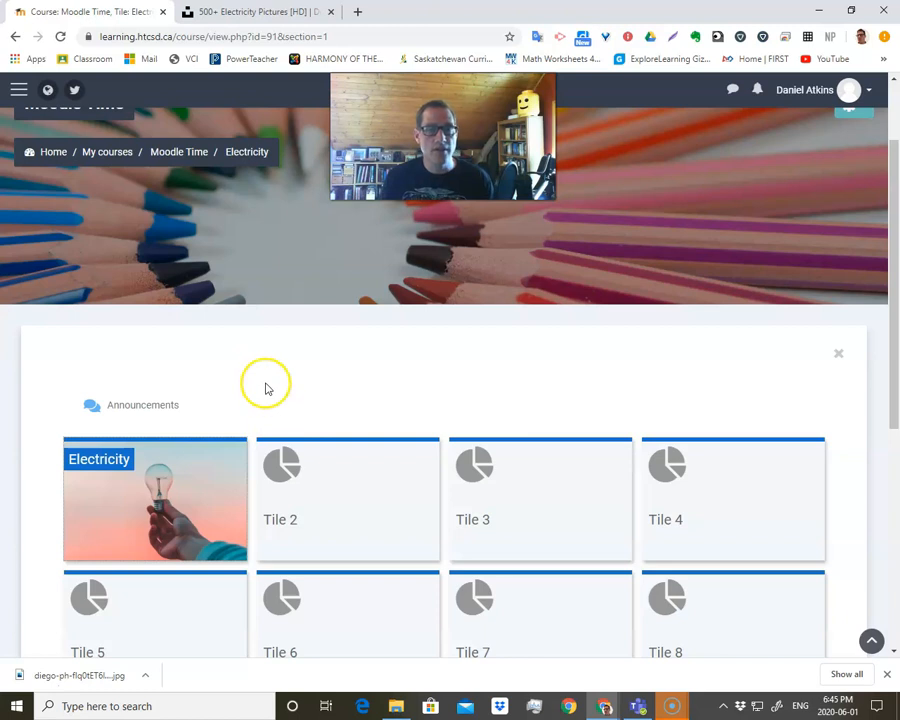
pyautogui.scroll(-1, 266, 389)
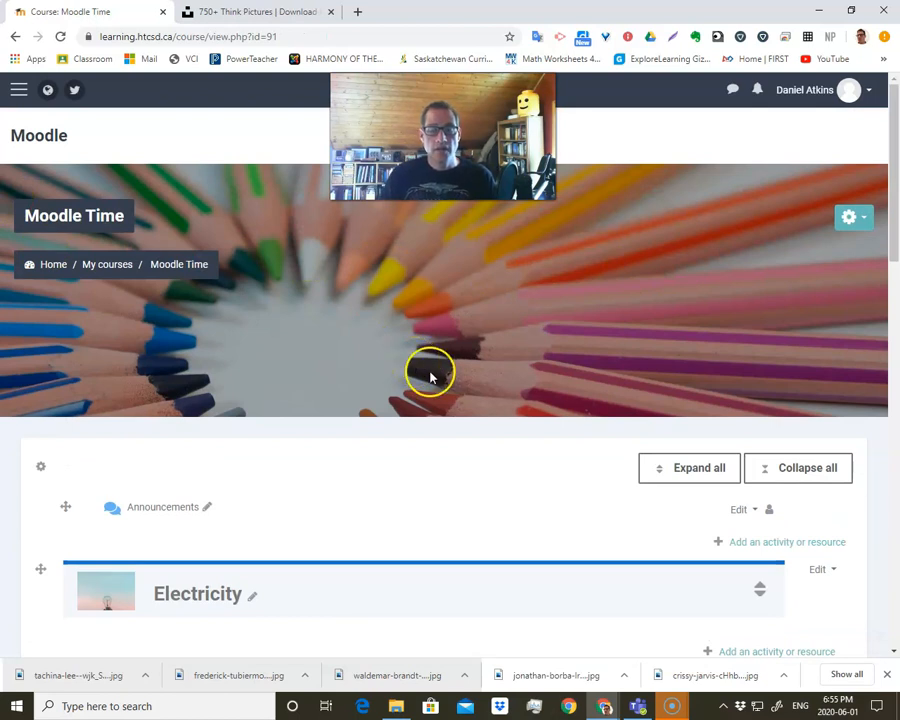
# Delete the unused Tile 10 at the end of the course's tile list.
pyautogui.scroll(-5, 408, 432)
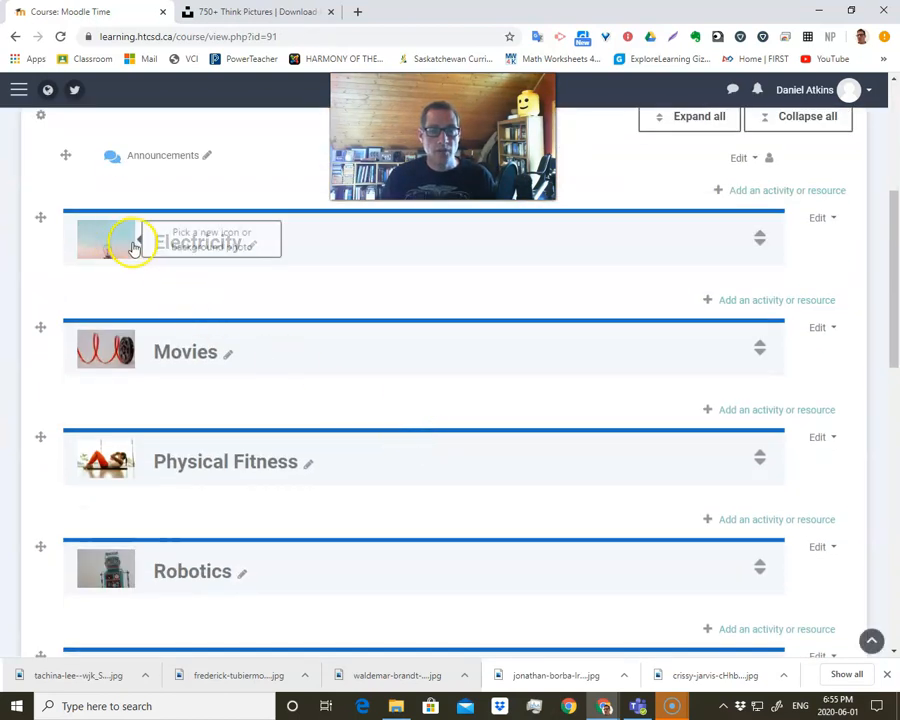
pyautogui.scroll(-2, 168, 408)
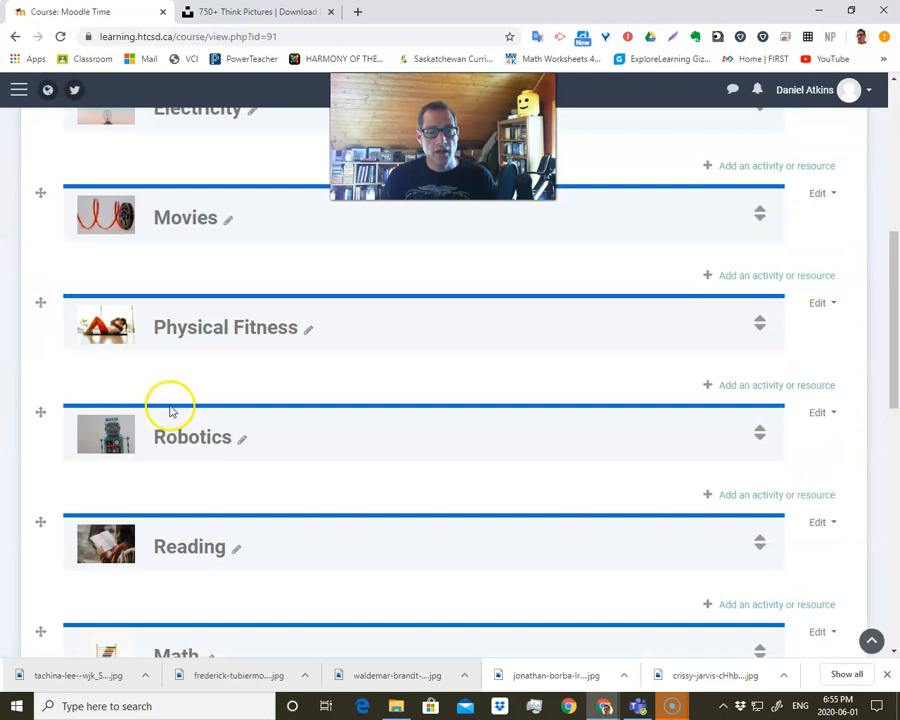
pyautogui.scroll(-10, 170, 410)
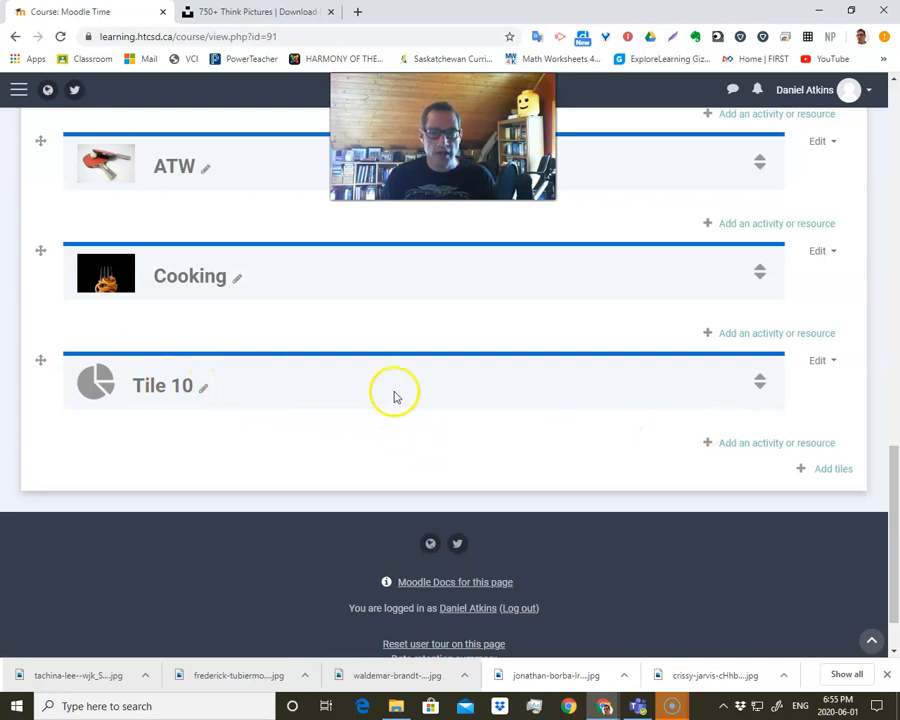
pyautogui.click(831, 363)
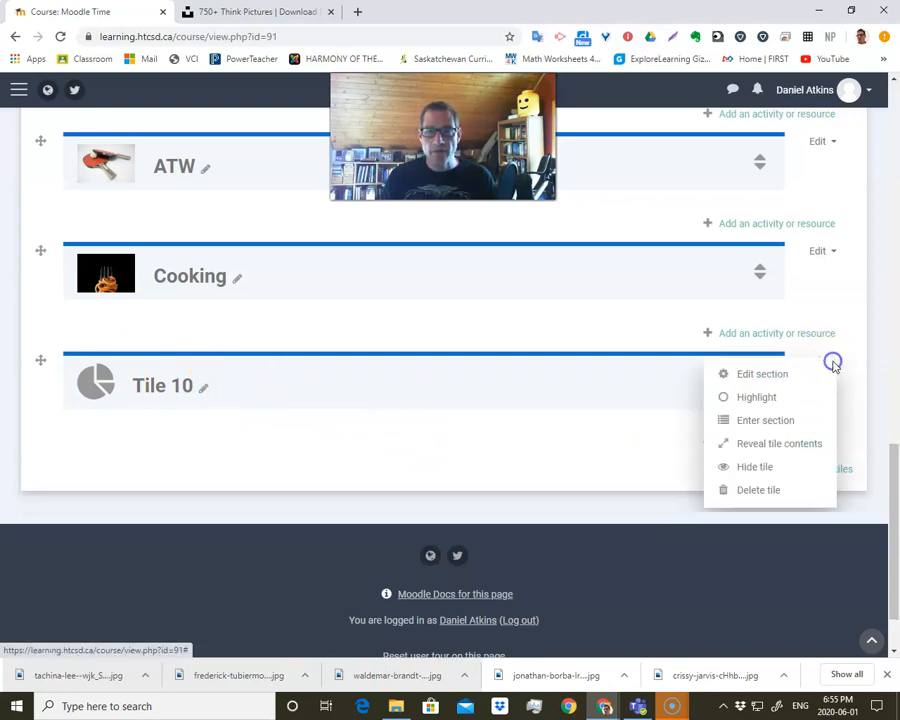
pyautogui.click(652, 469)
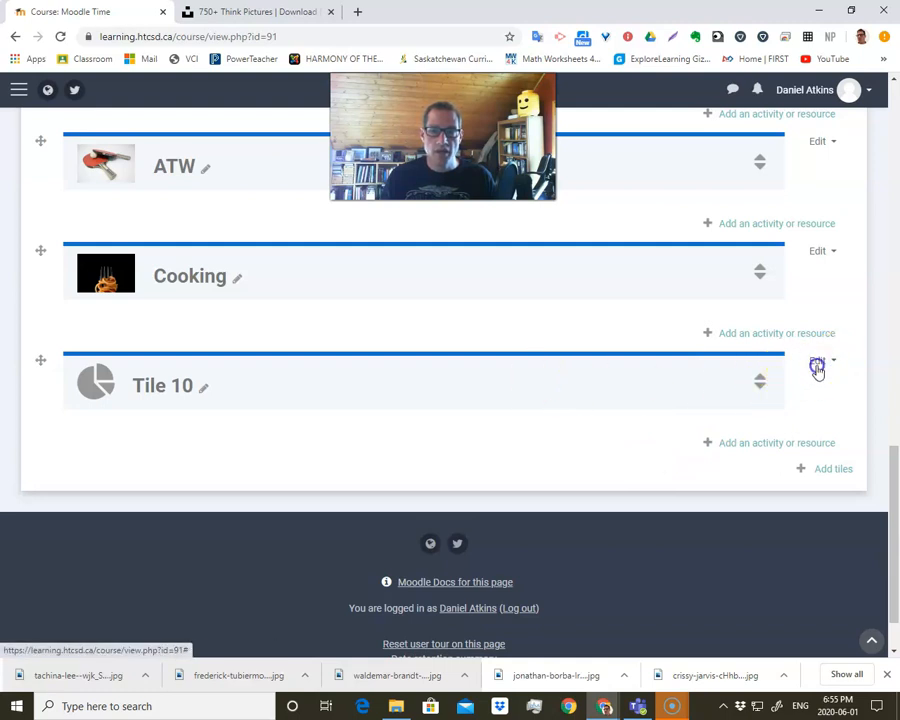
pyautogui.click(817, 365)
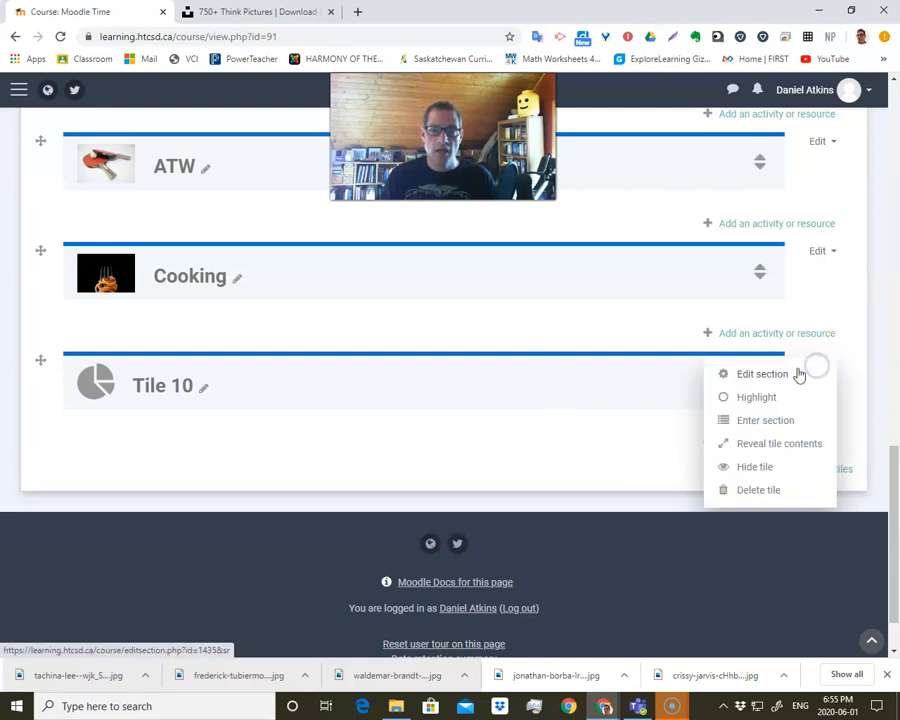
pyautogui.click(759, 490)
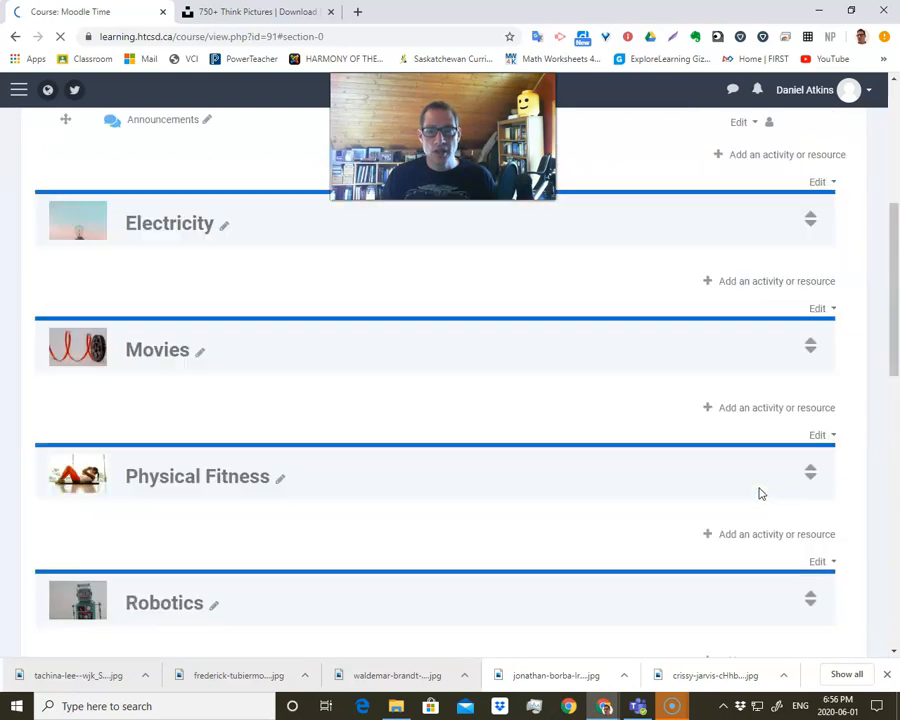
pyautogui.scroll(-10, 612, 437)
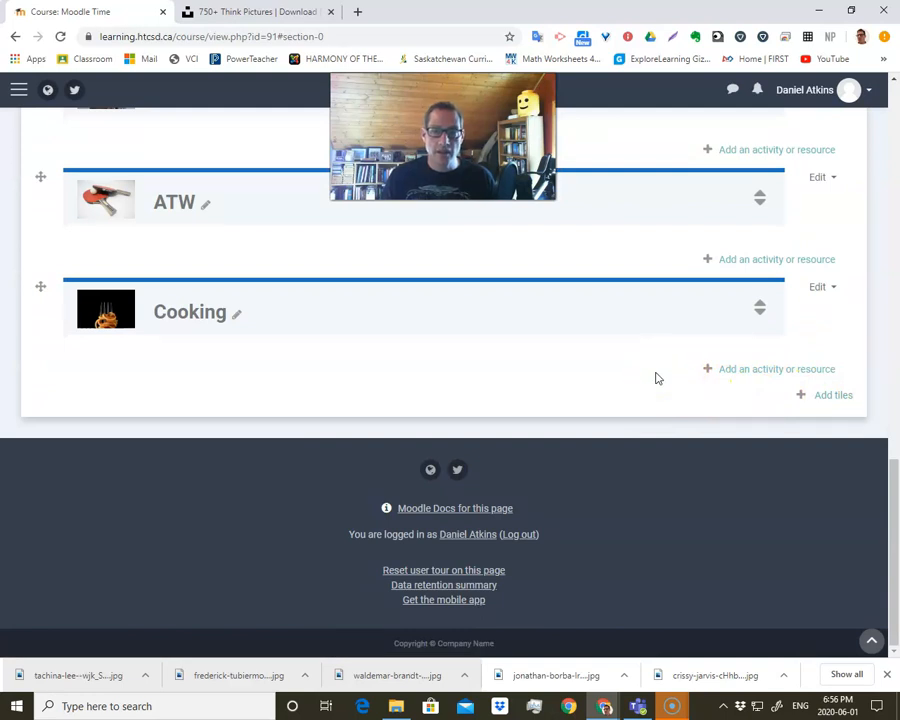
# Turn editing off for the course and look over the photo tiles from Electricity to Cooking.
pyautogui.scroll(10, 657, 378)
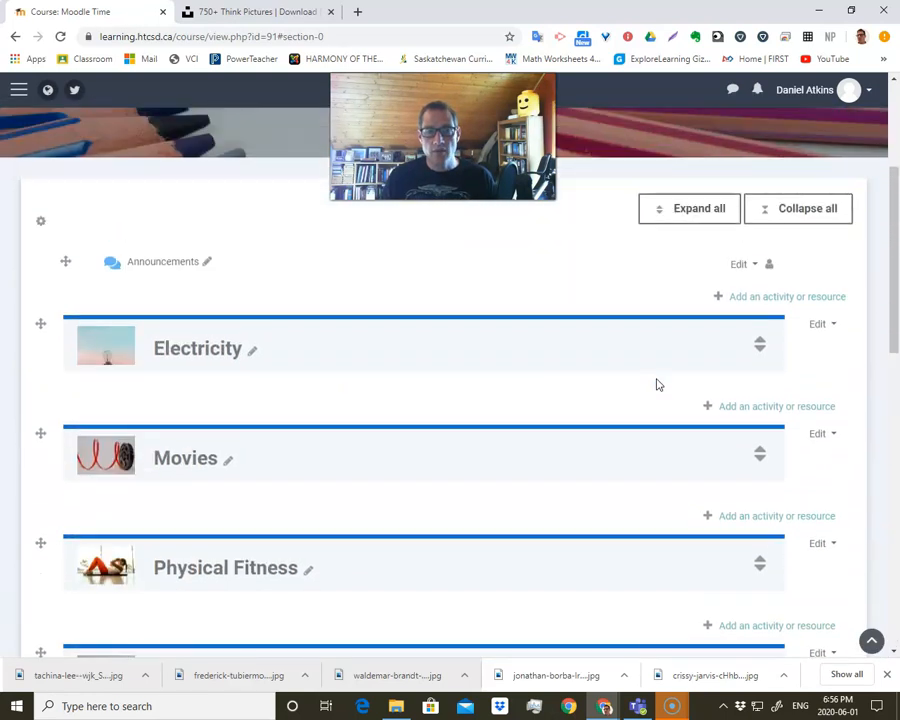
pyautogui.scroll(3, 657, 385)
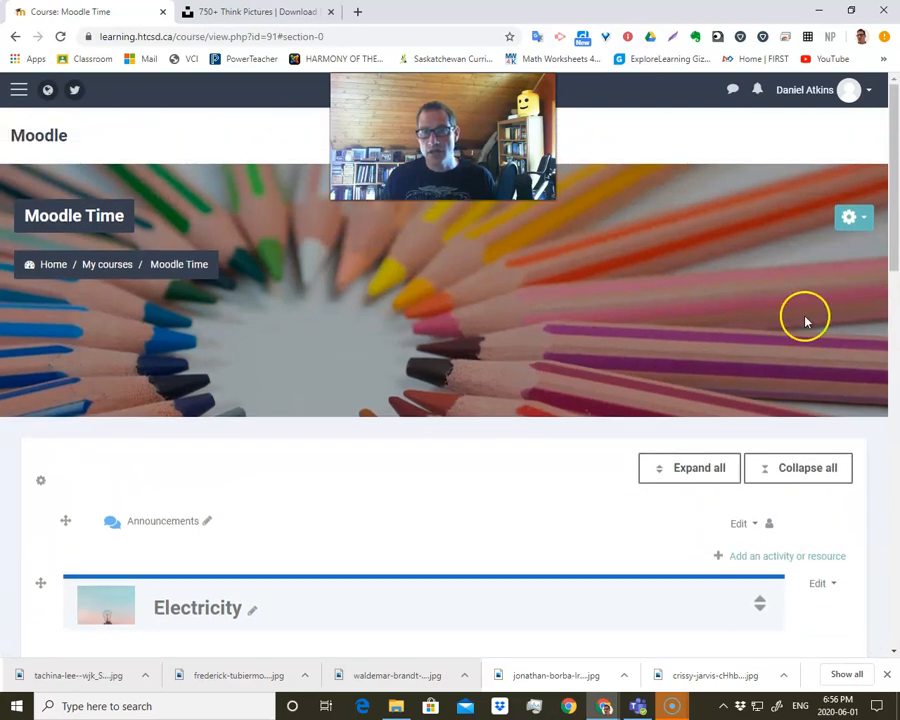
pyautogui.click(853, 219)
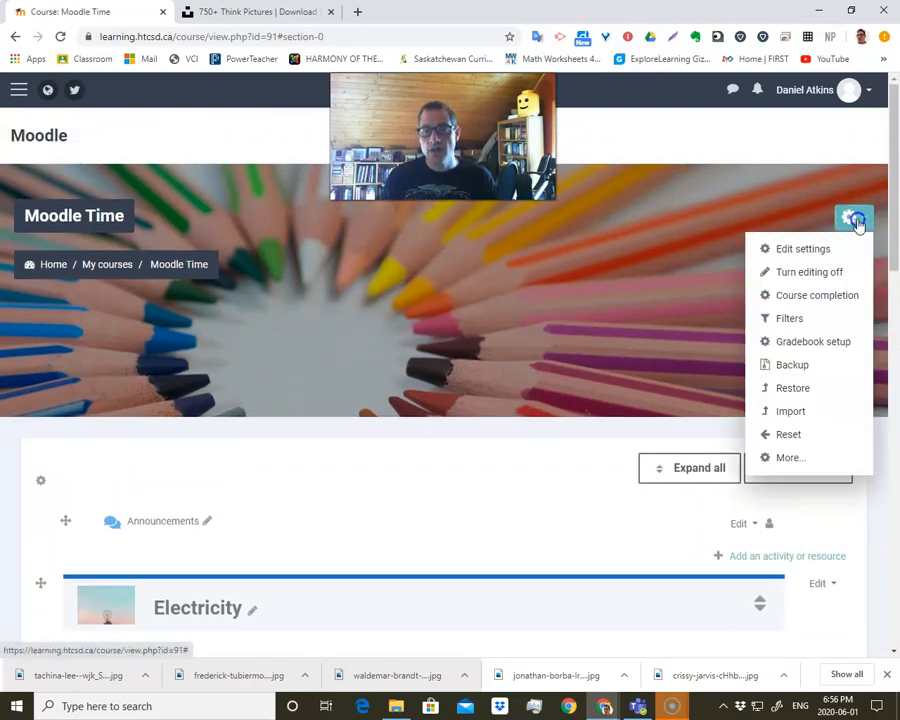
pyautogui.click(820, 272)
pyautogui.scroll(-3, 488, 424)
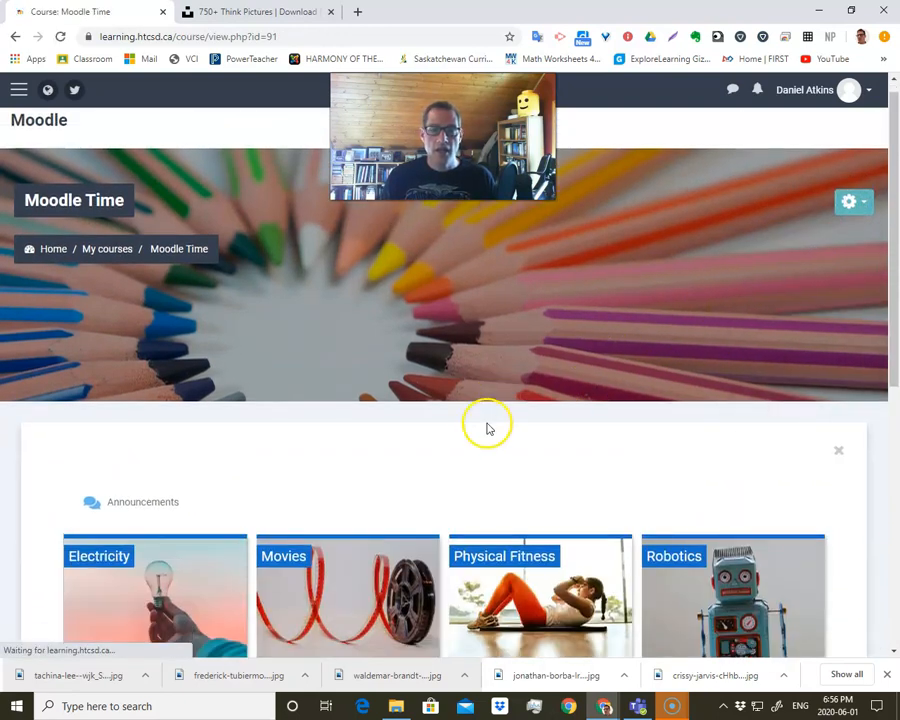
pyautogui.scroll(-2, 461, 432)
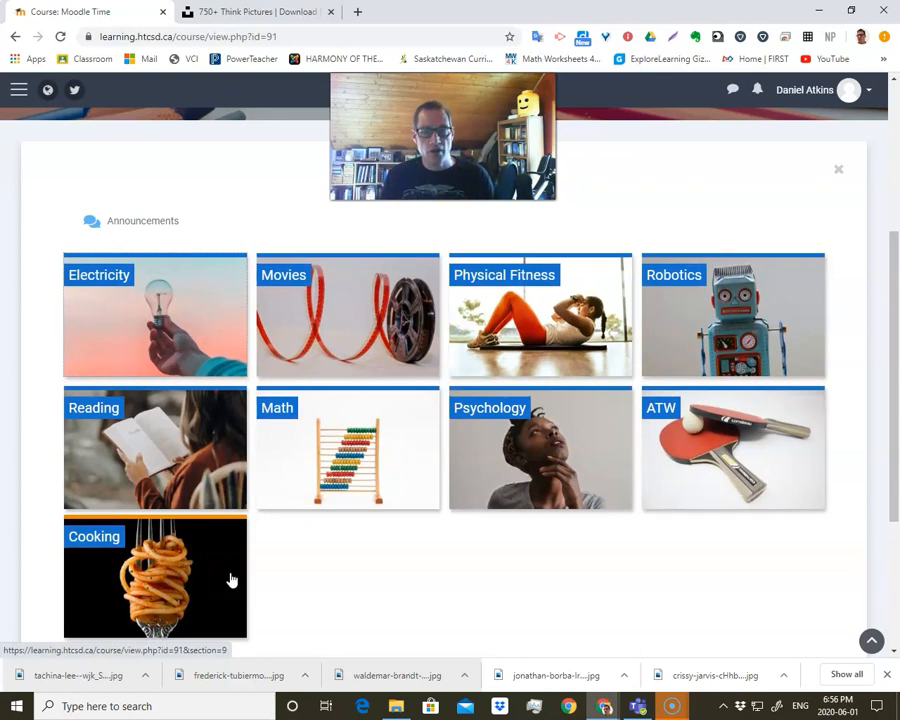
pyautogui.scroll(-1, 271, 426)
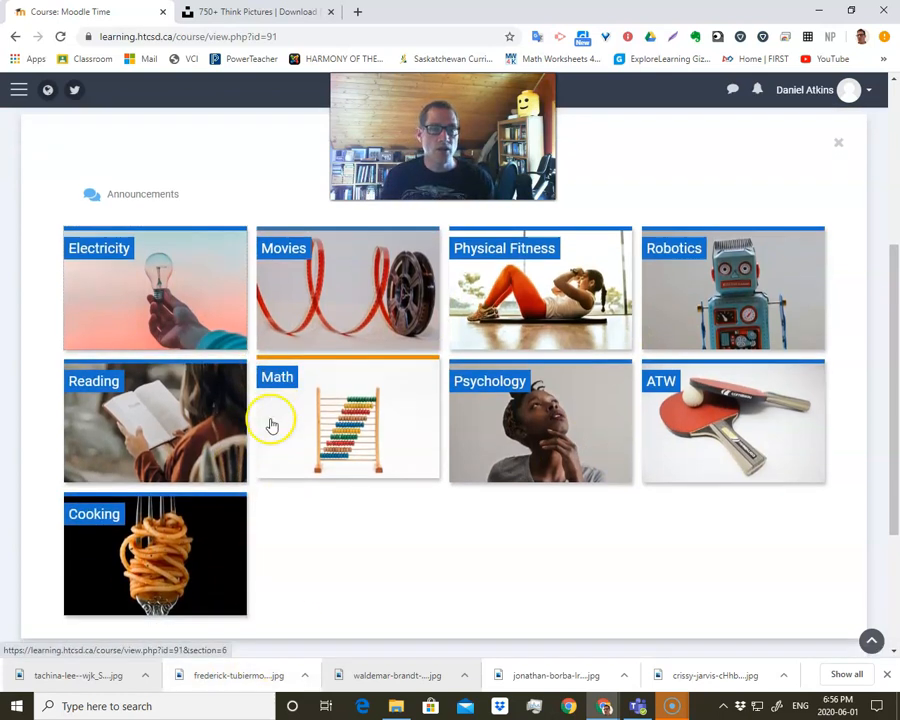
# Expand the Electricity tile to view its section, and collapse it again.
pyautogui.scroll(1, 538, 393)
pyautogui.click(192, 330)
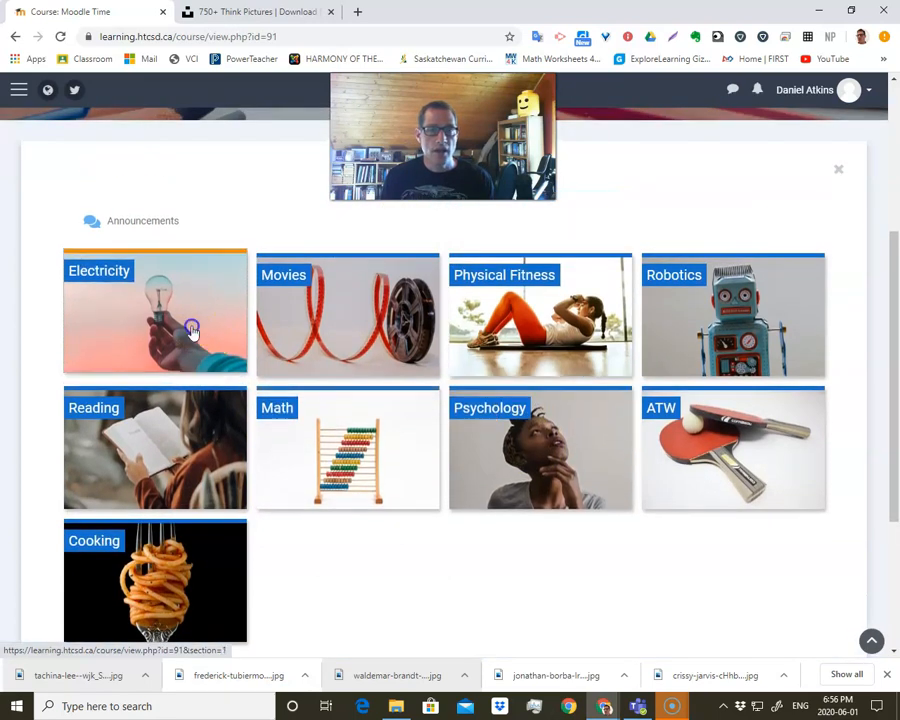
pyautogui.scroll(1, 267, 368)
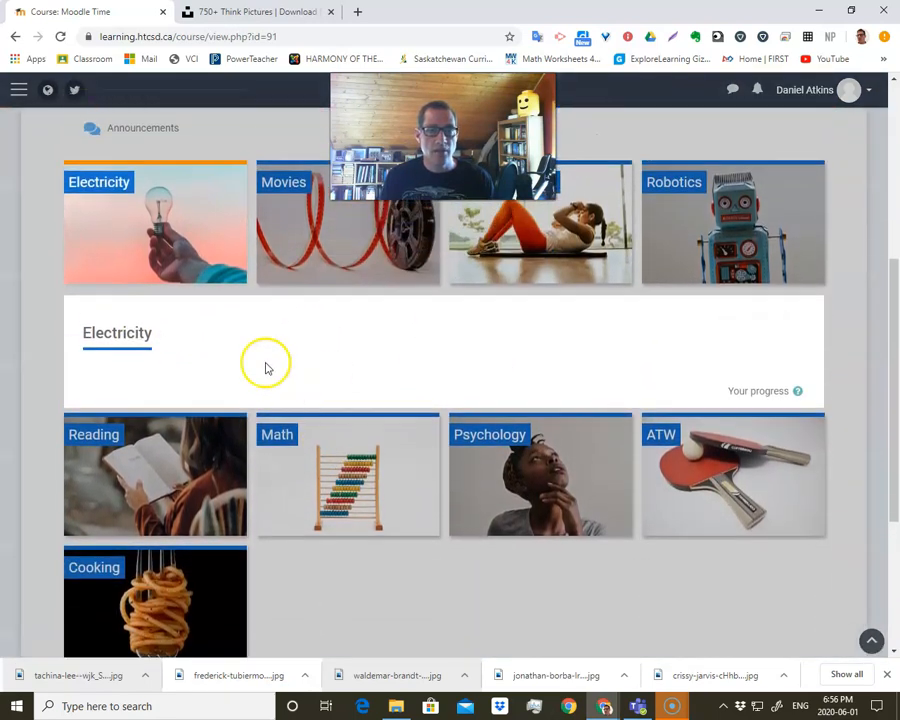
pyautogui.click(222, 250)
pyautogui.scroll(1, 370, 415)
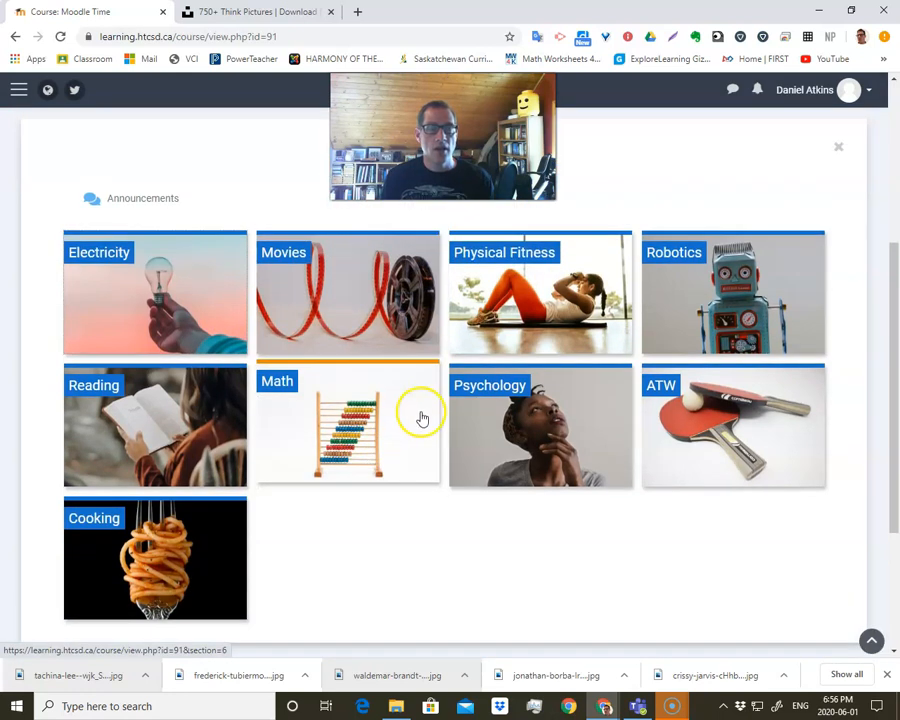